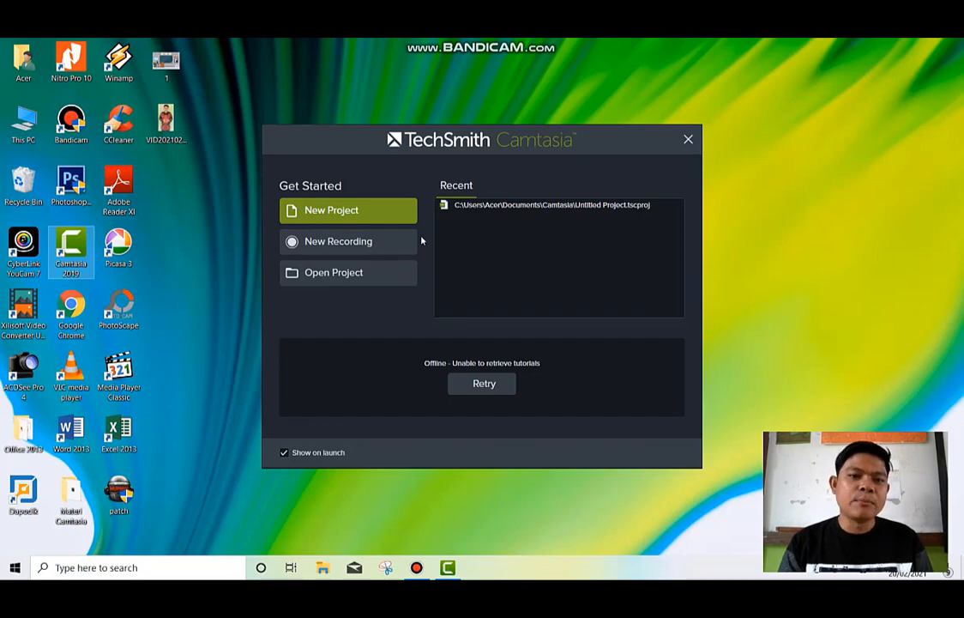
- Create a new project and import the image file 1 from the Desktop into the Media Bin
left_click(377, 216)
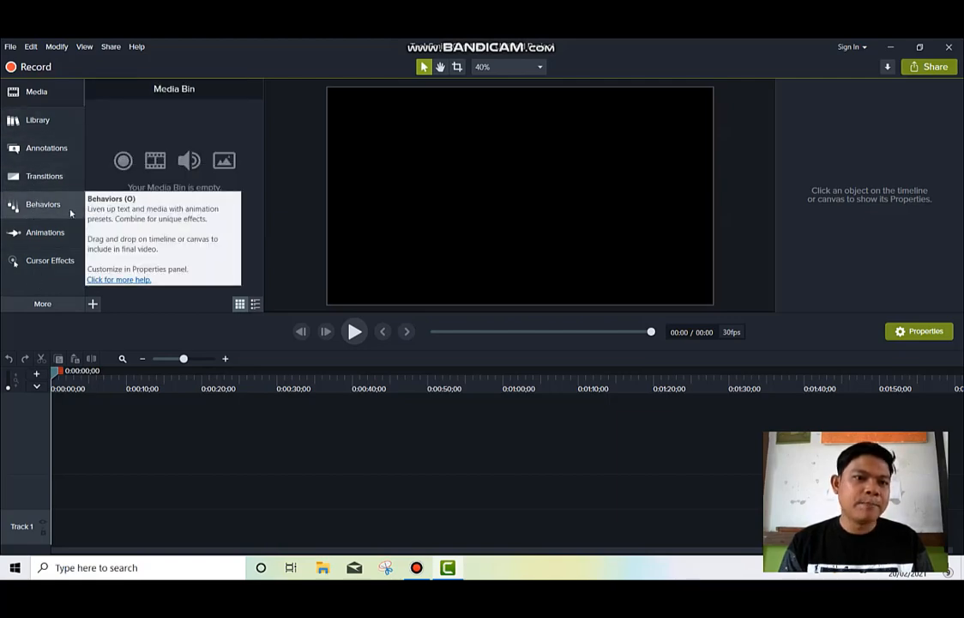
left_click(50, 97)
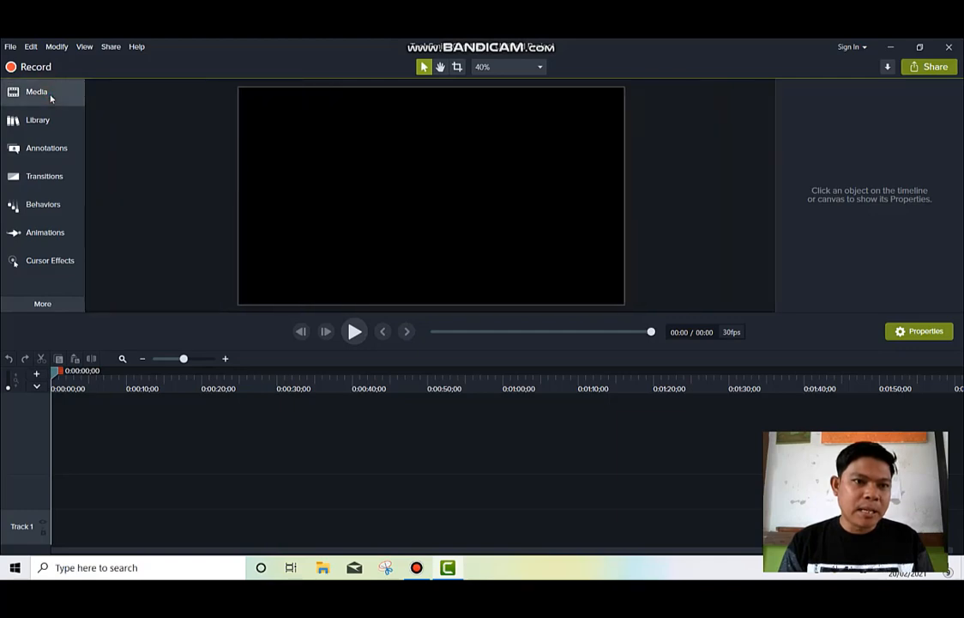
left_click(49, 98)
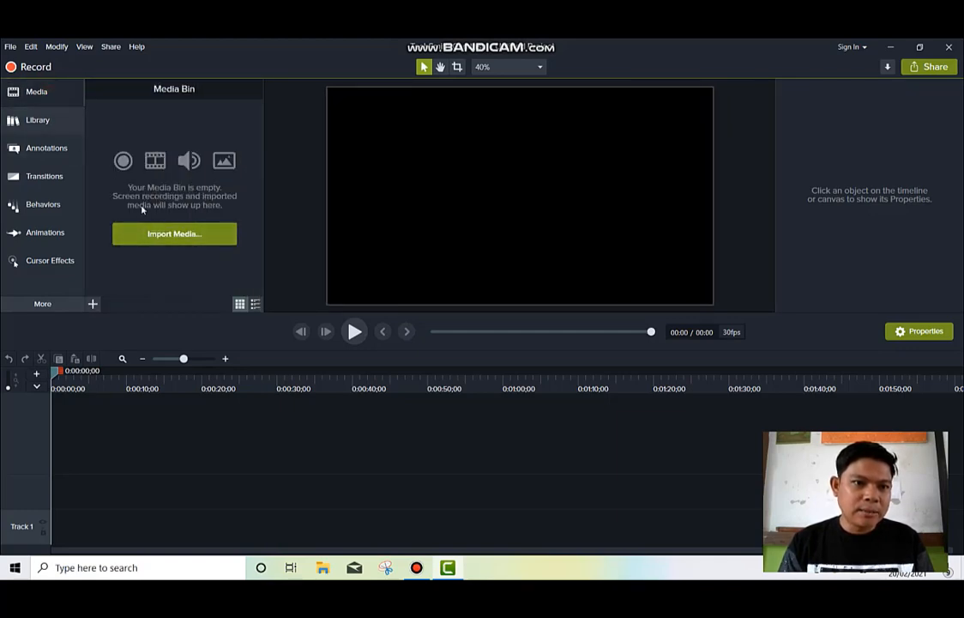
left_click(183, 235)
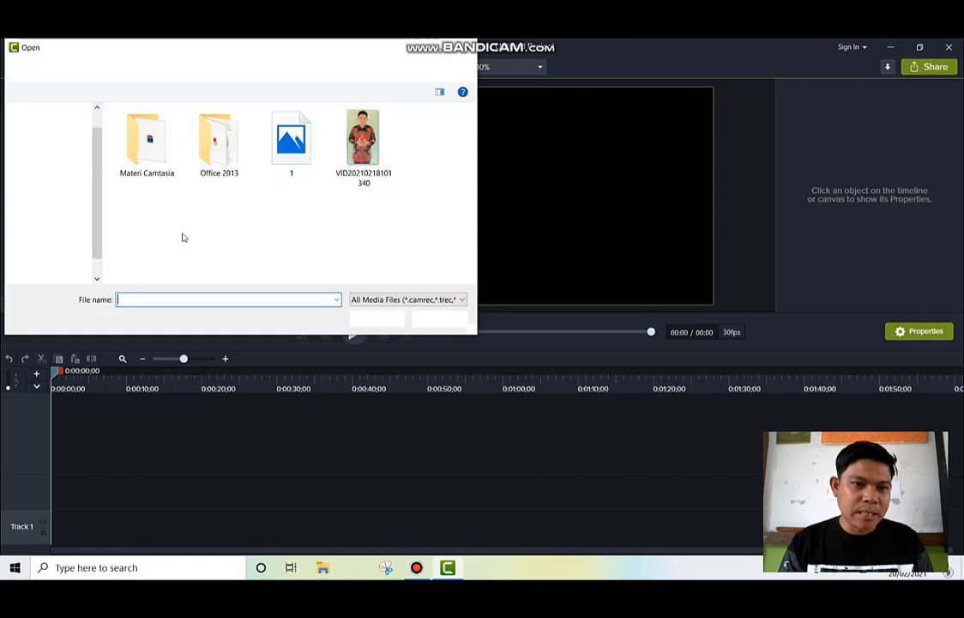
left_click(295, 160)
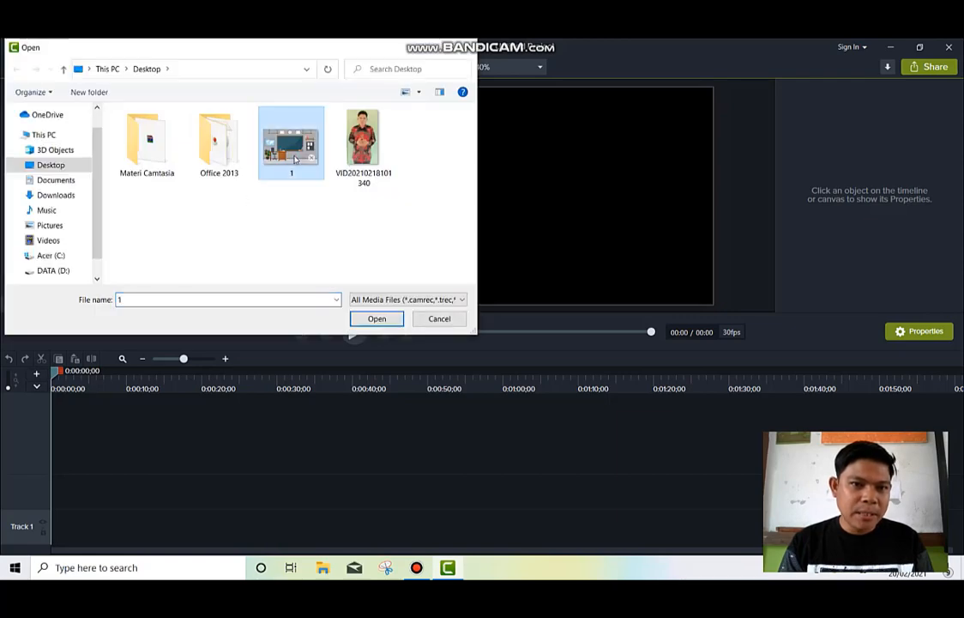
left_click(375, 319)
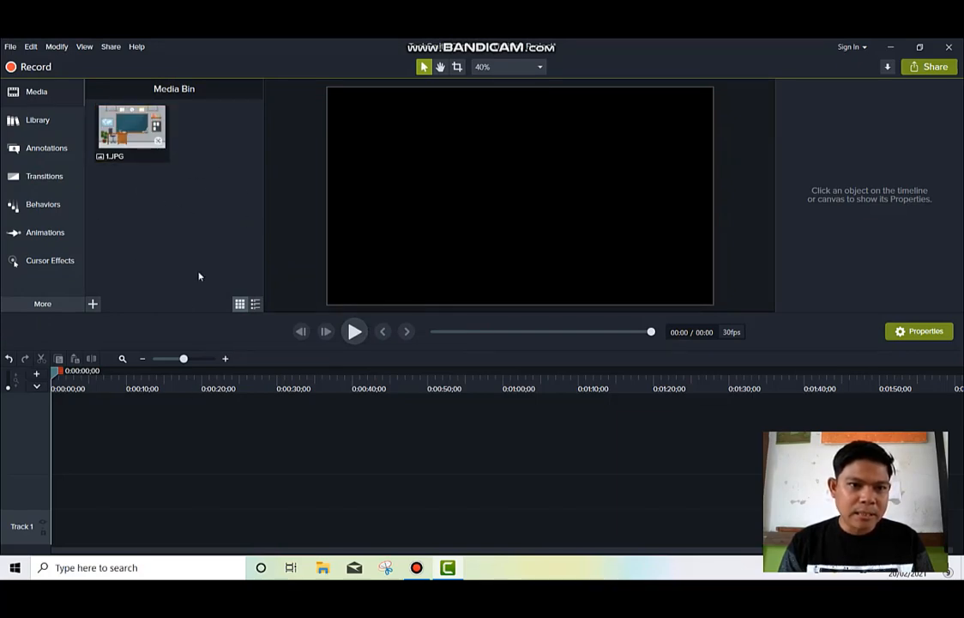
left_click(93, 305)
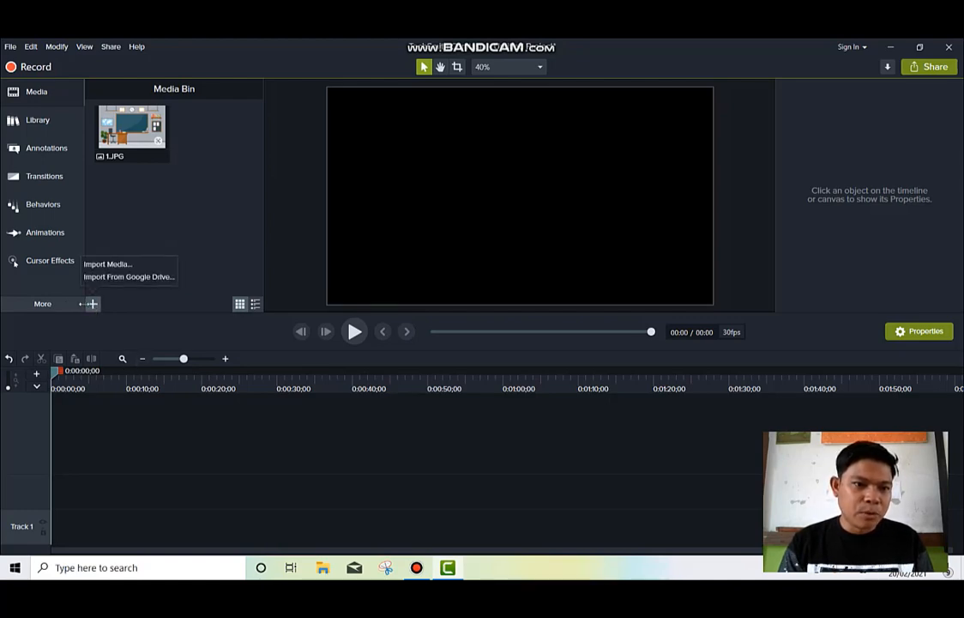
left_click(93, 308)
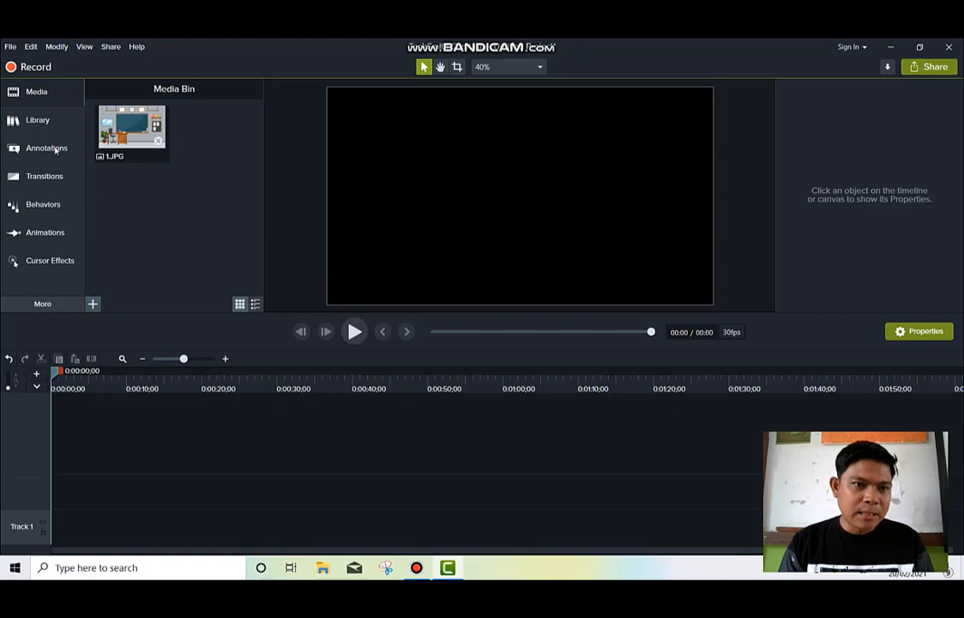
left_click(36, 93)
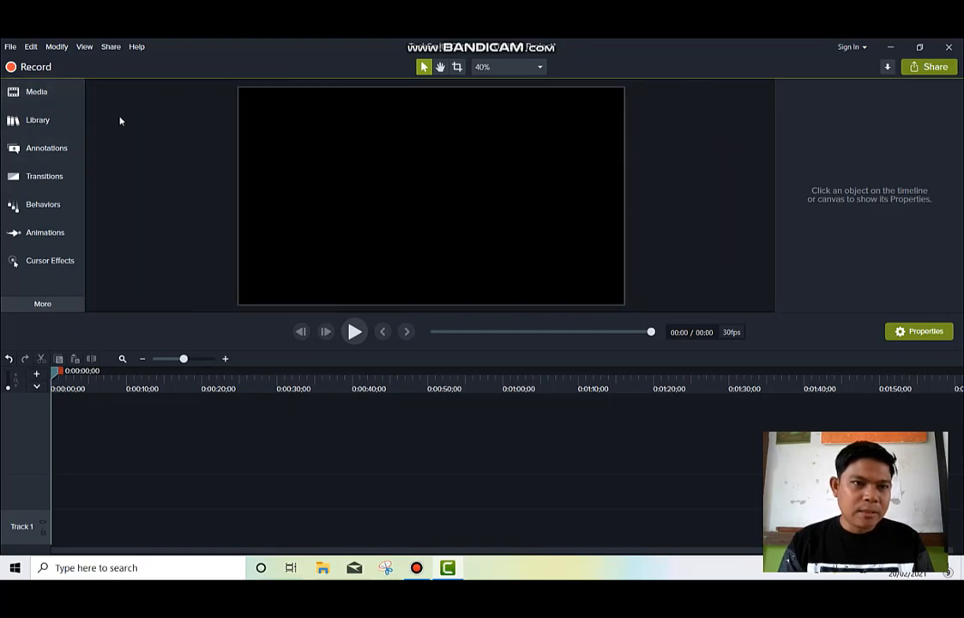
left_click(37, 97)
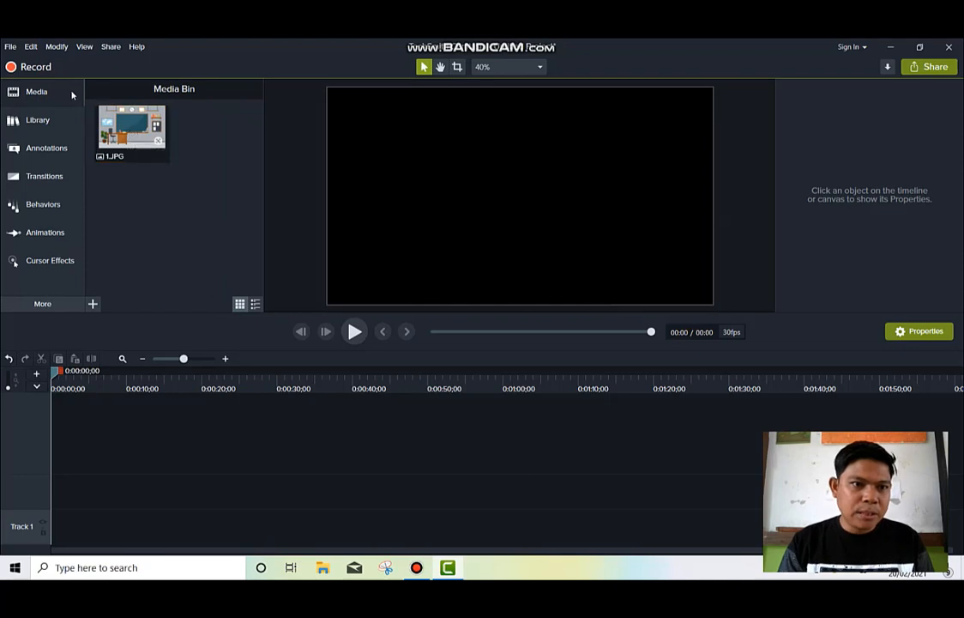
right_click(195, 186)
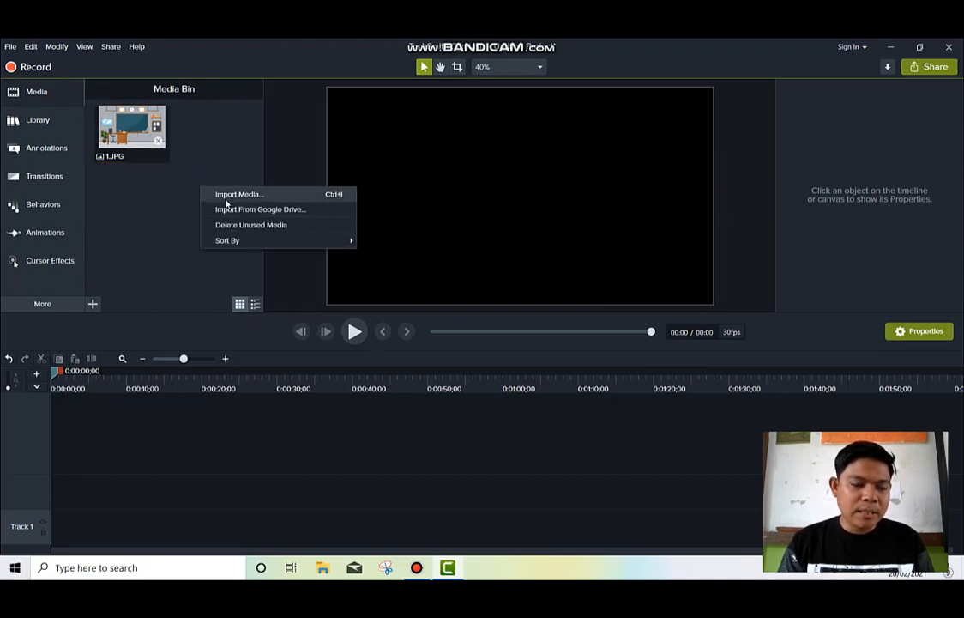
left_click(228, 202)
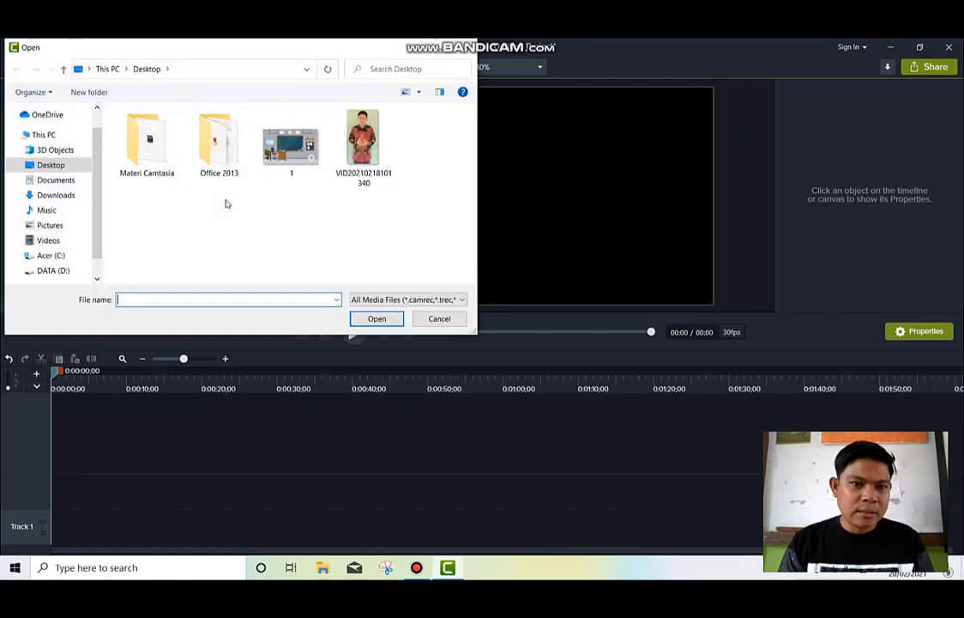
left_click(361, 144)
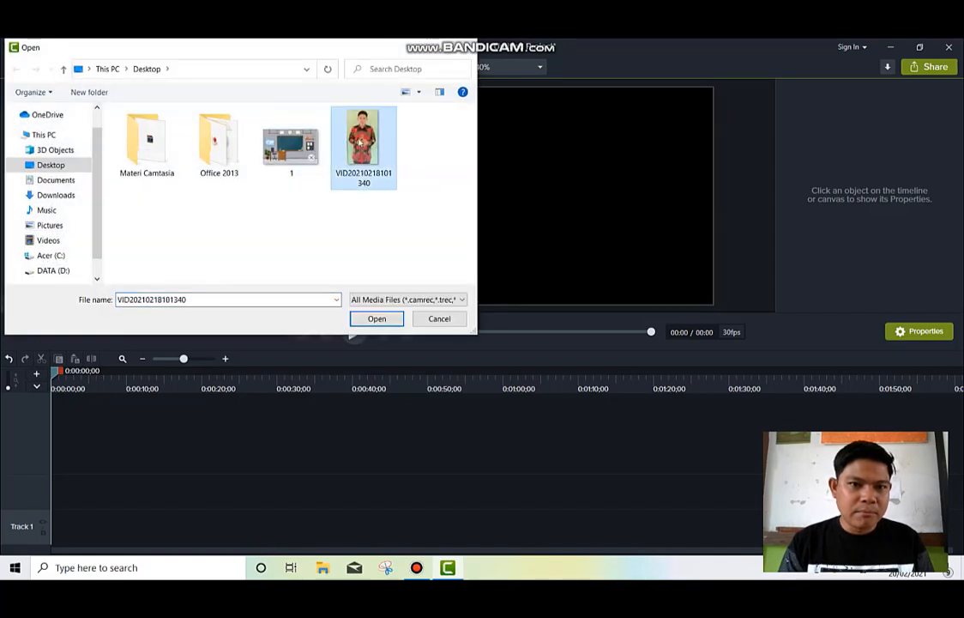
left_click(376, 317)
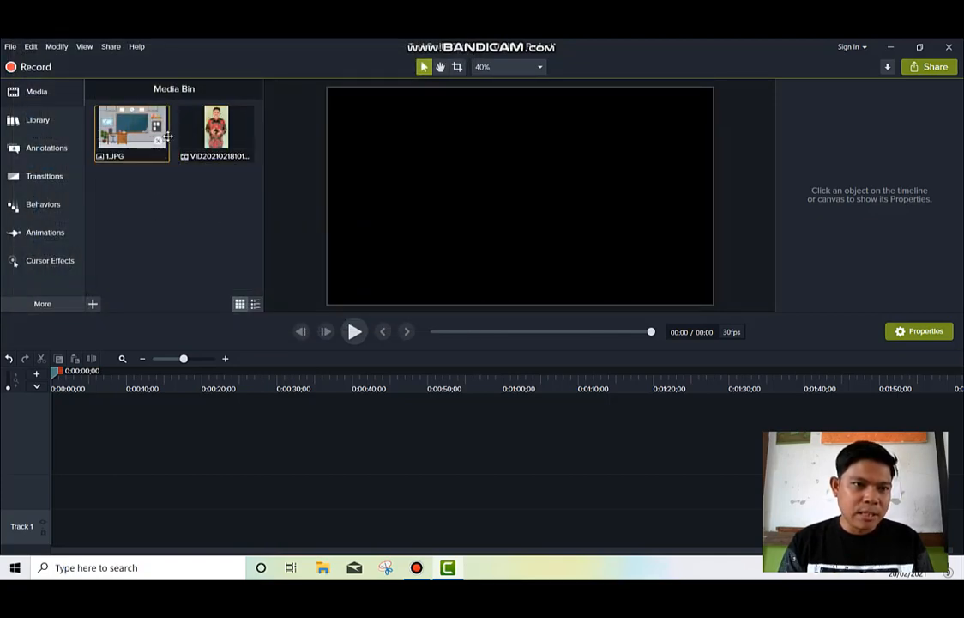
- Look through the available Library assets, annotation callouts, transitions and behaviors
left_click(31, 121)
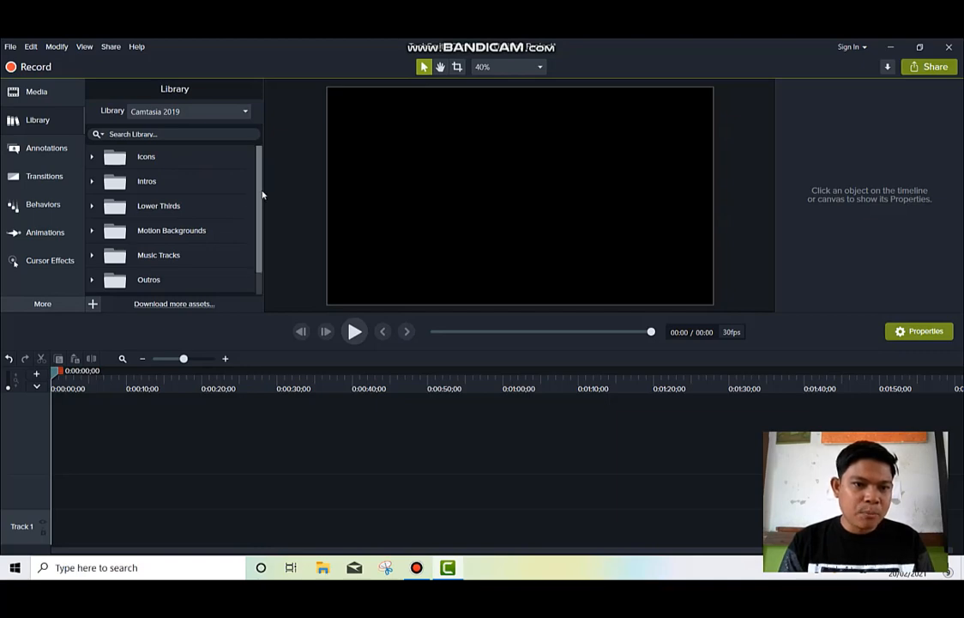
left_click_drag(261, 209, 262, 239)
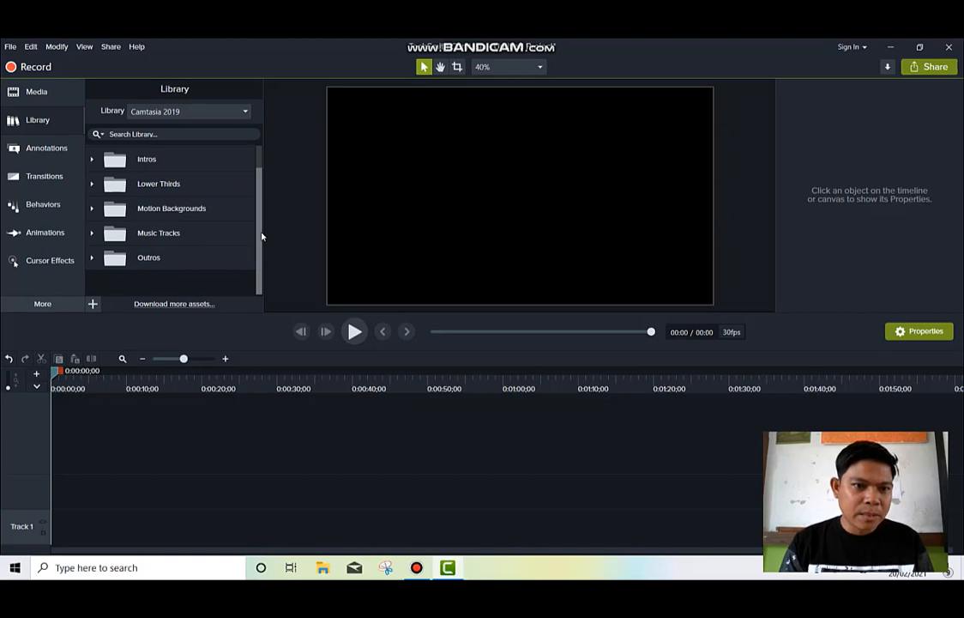
left_click_drag(262, 236, 254, 190)
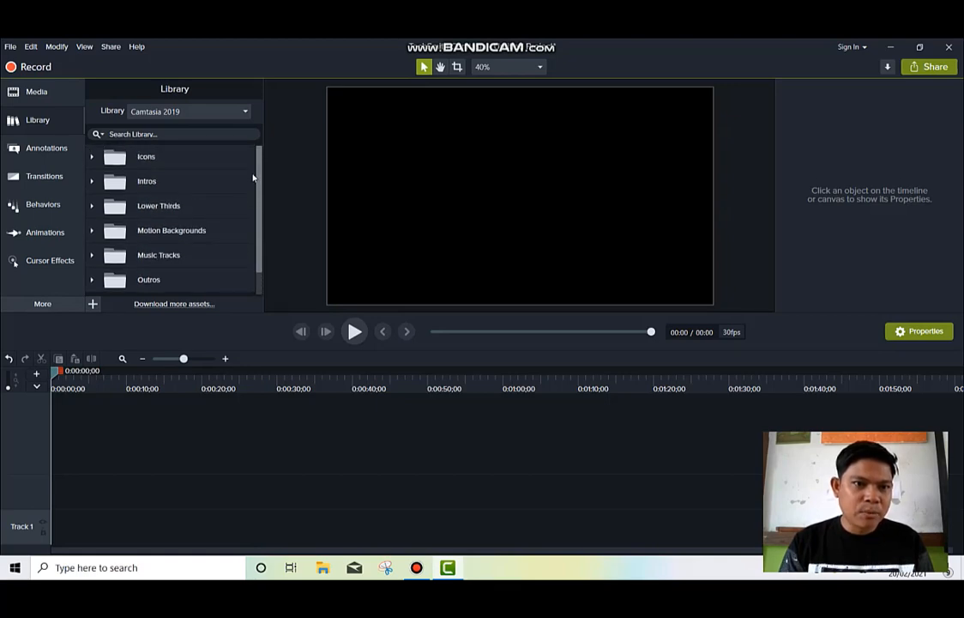
left_click(48, 149)
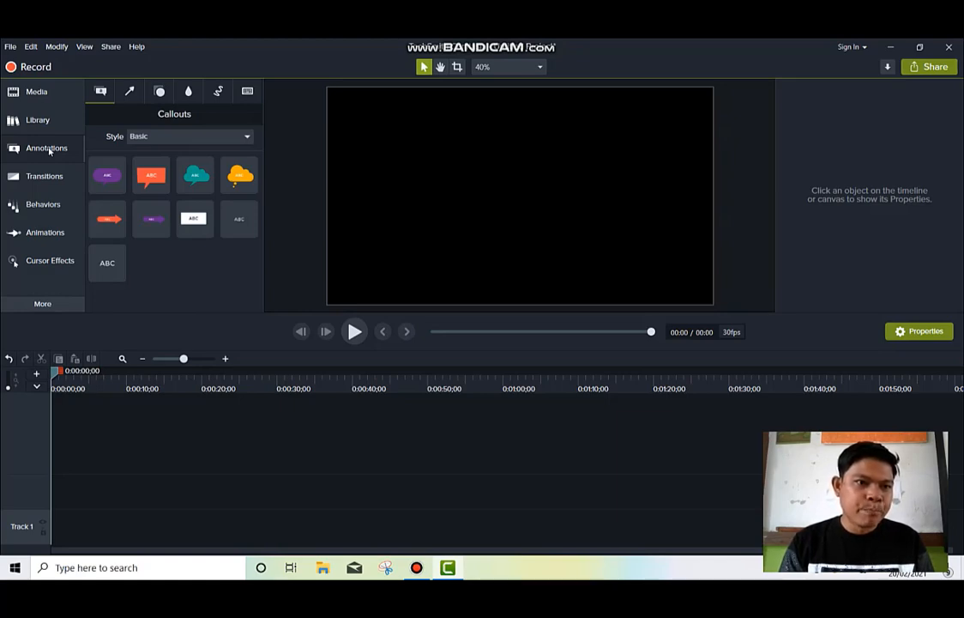
left_click(47, 149)
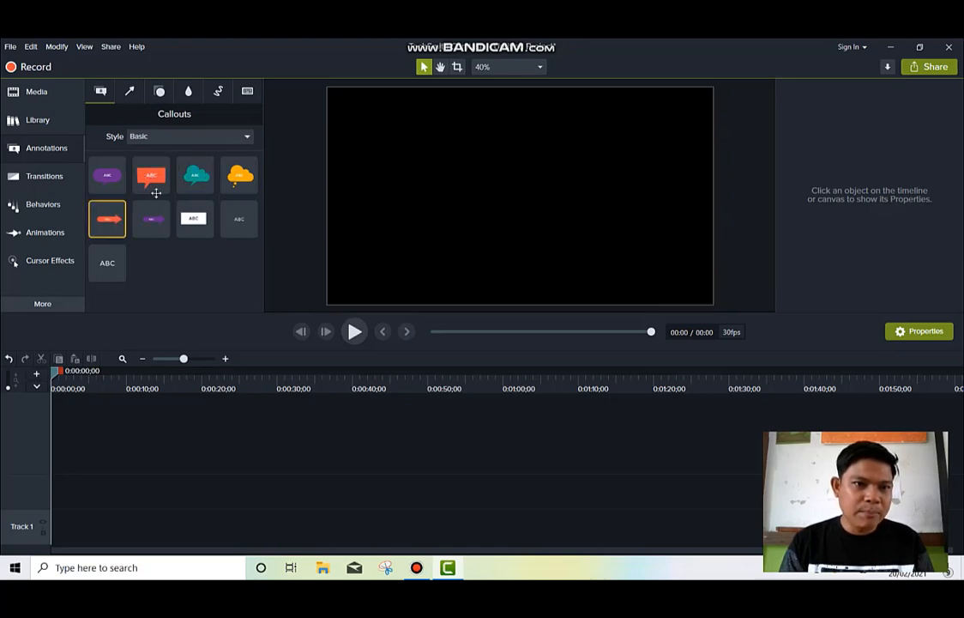
left_click(55, 153)
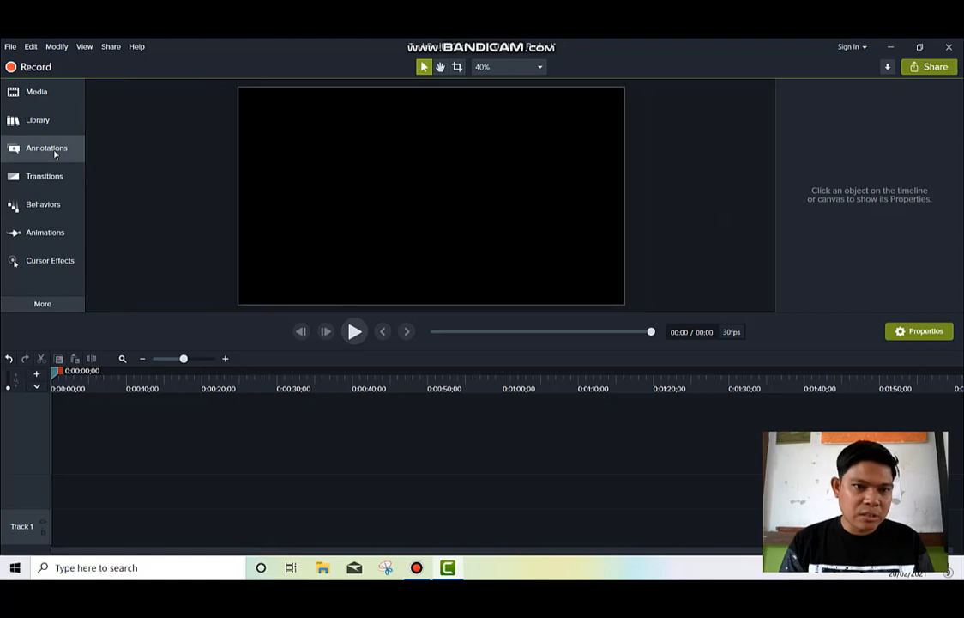
left_click(55, 152)
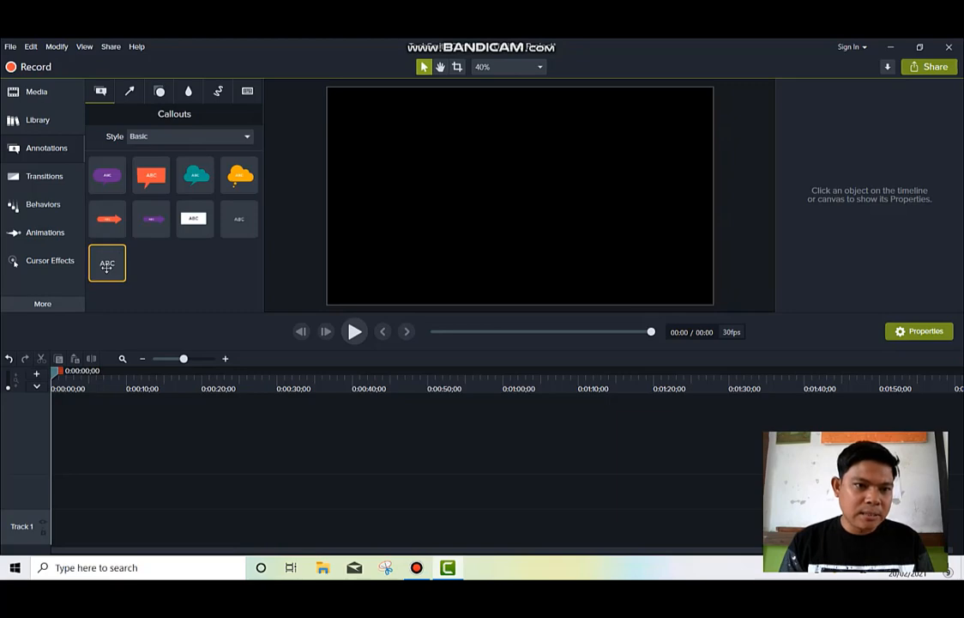
left_click(53, 182)
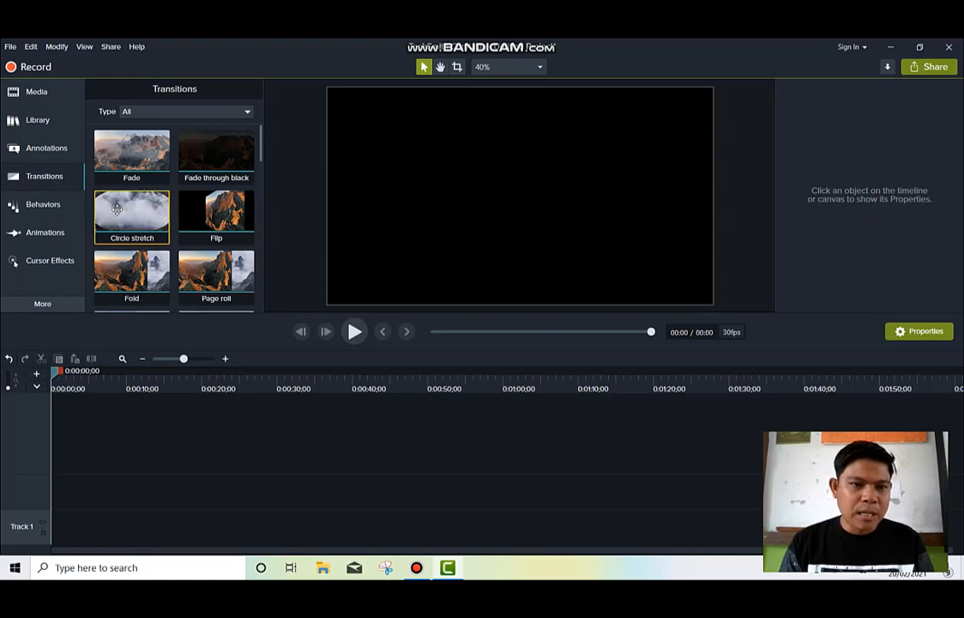
left_click(58, 206)
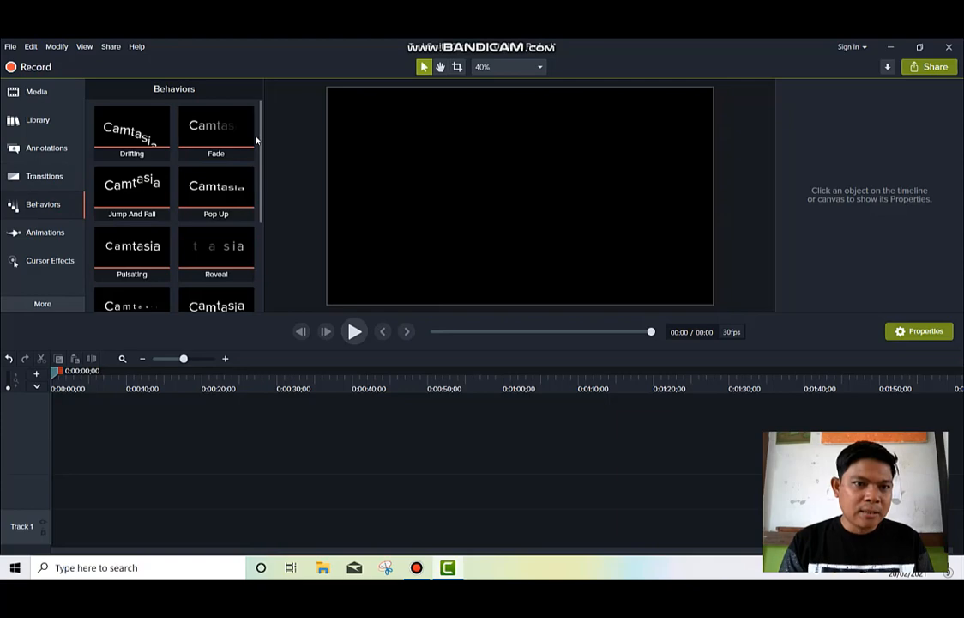
mouse_move(260, 138)
left_mouse_down()
mouse_move(269, 250)
mouse_move(257, 145)
left_mouse_up()
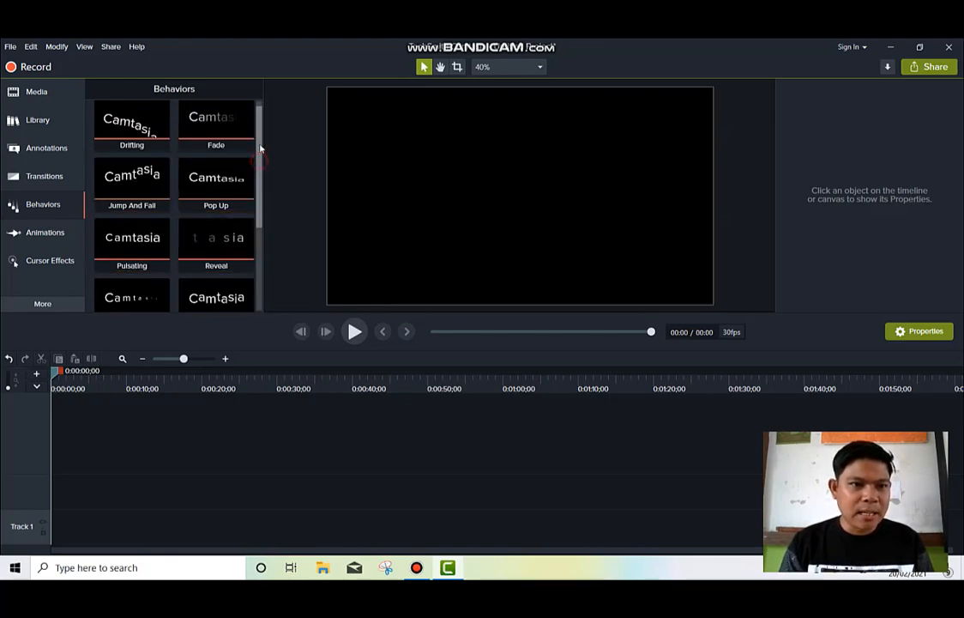
- Place the image 1.JPG at the start of Track 1 and extend its duration to about 18 seconds
left_click(40, 97)
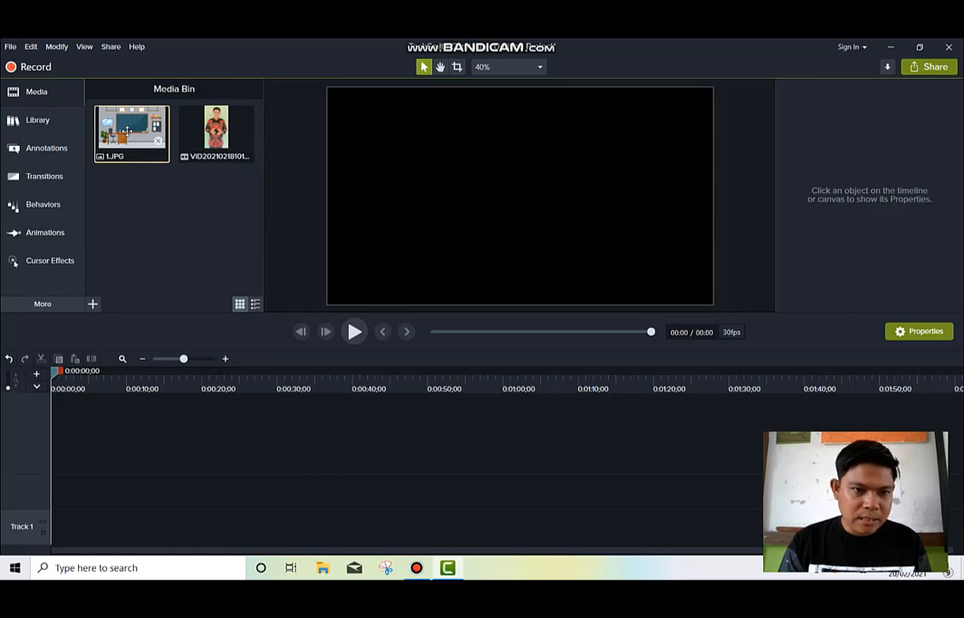
left_click_drag(126, 130, 59, 532)
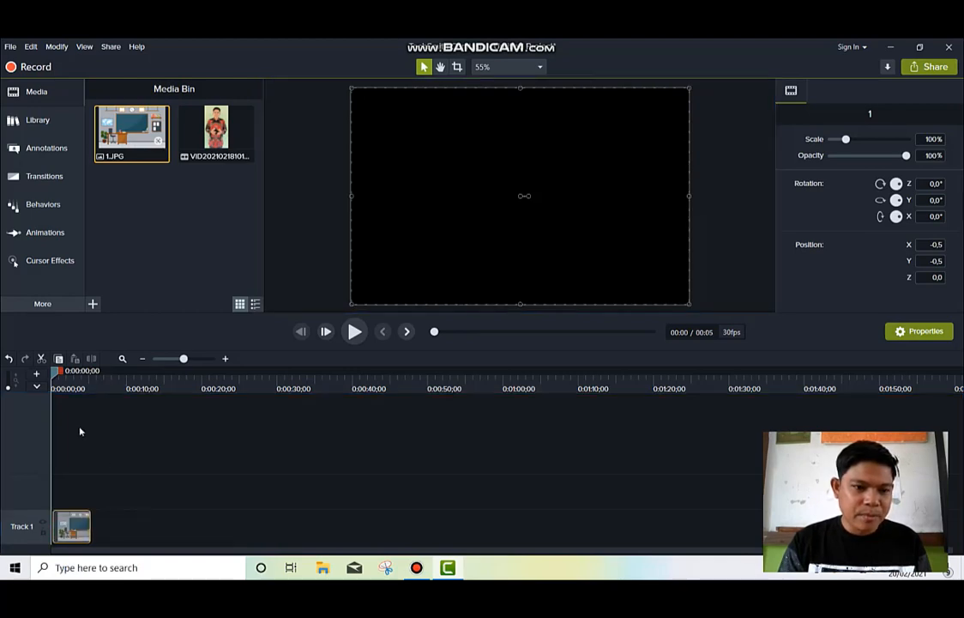
left_click(77, 520)
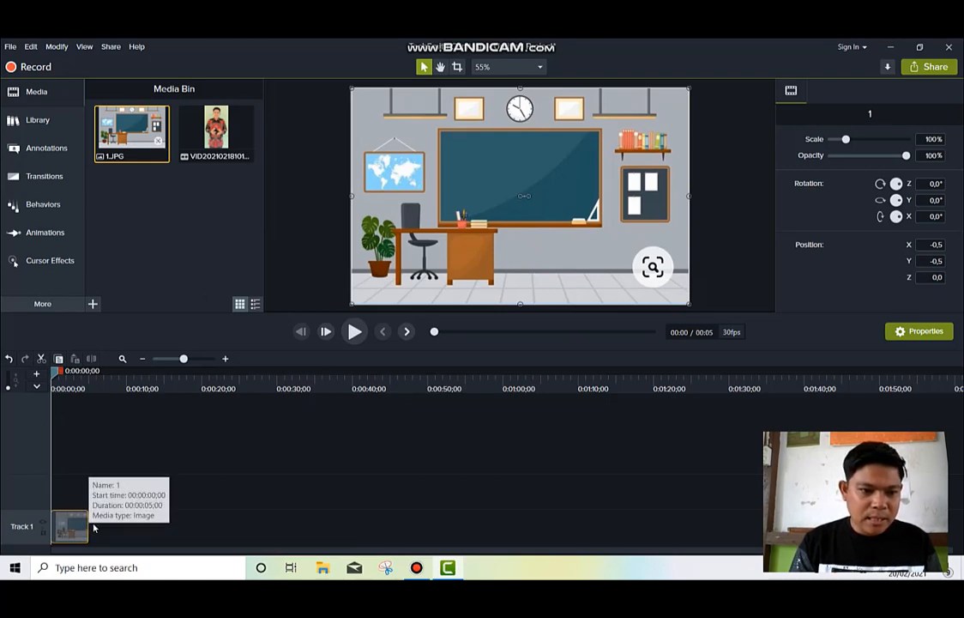
left_click_drag(88, 520, 192, 522)
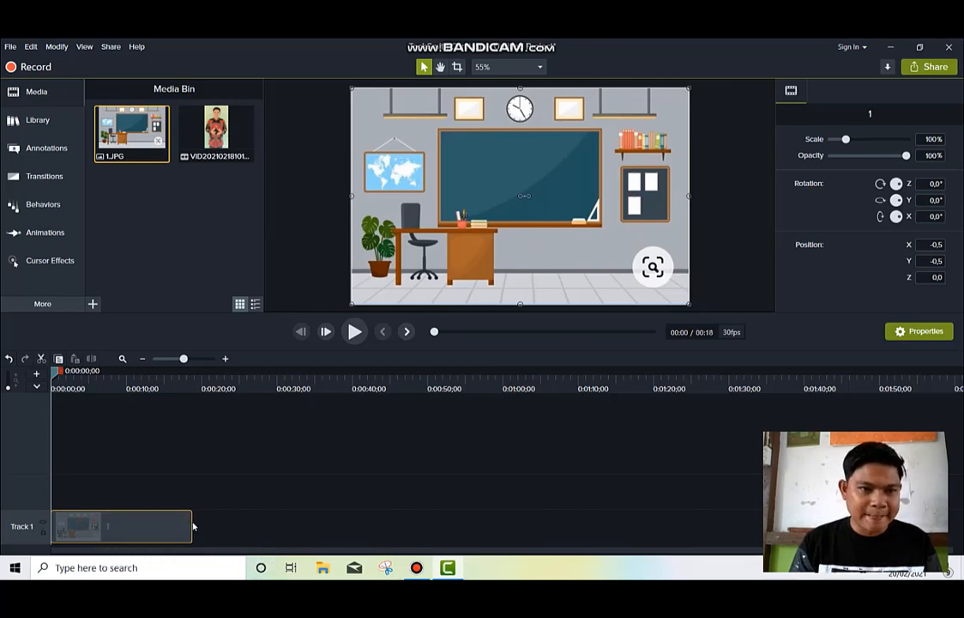
left_click(215, 130)
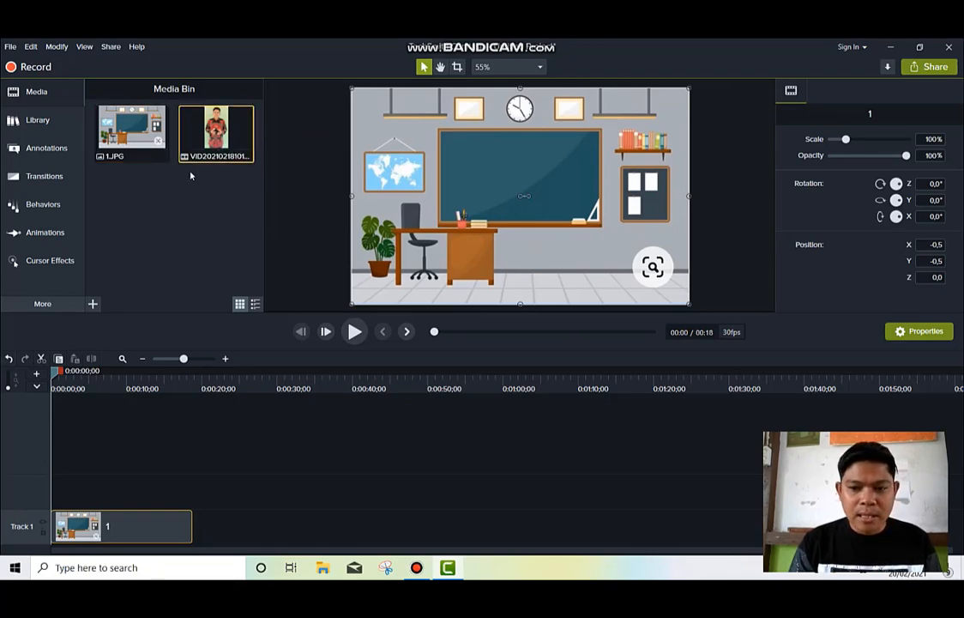
left_click(37, 372)
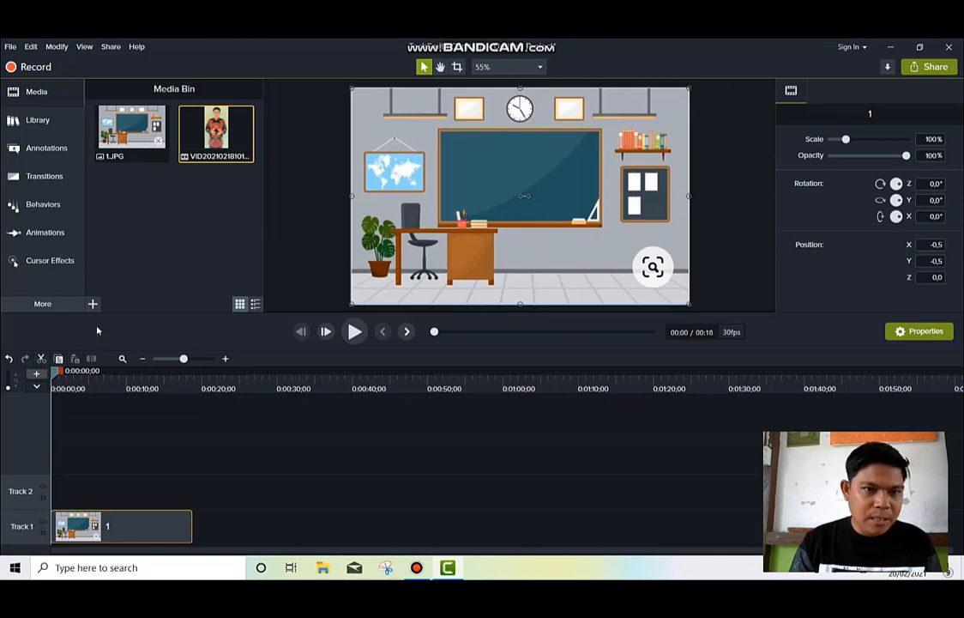
left_click_drag(217, 128, 51, 499)
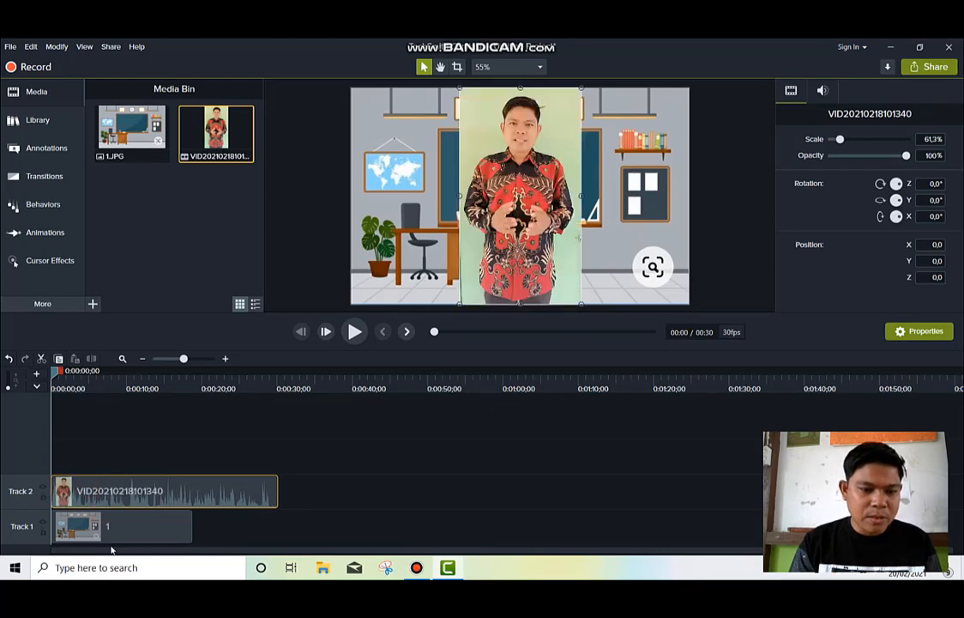
left_click(183, 521)
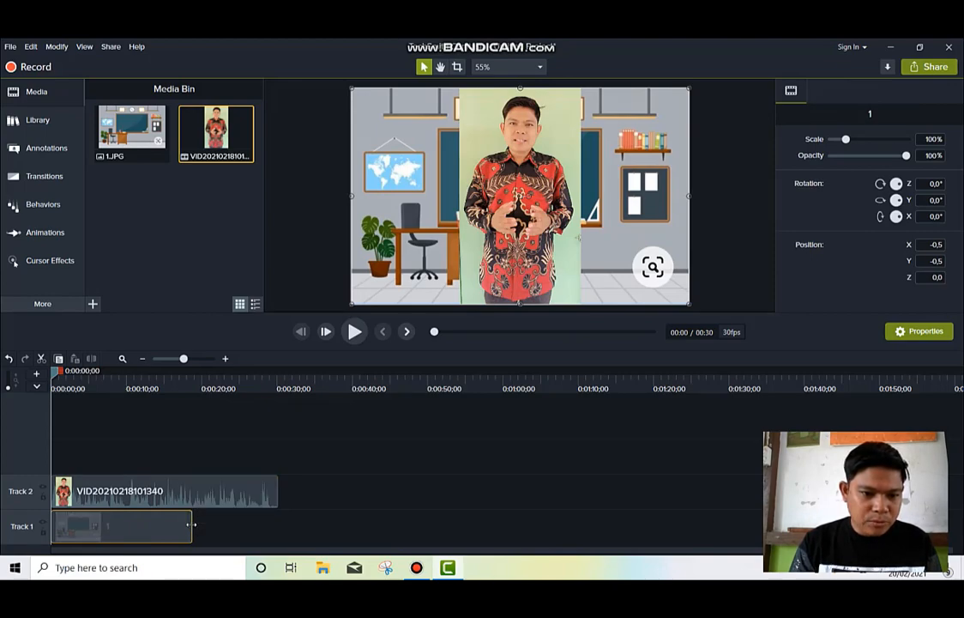
left_click_drag(191, 524, 276, 518)
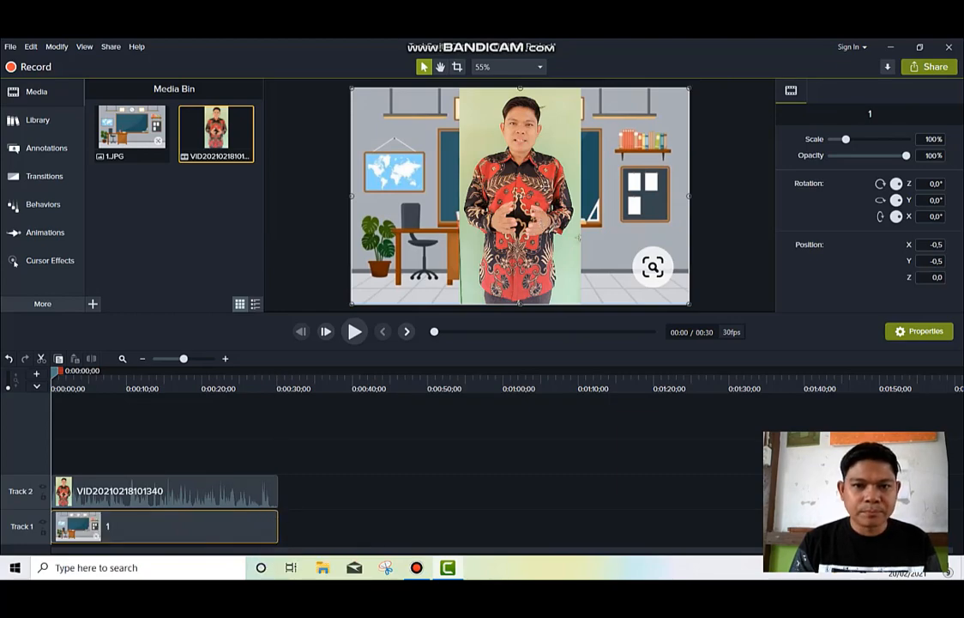
- Scale the video down to 50% and move it to the lower right corner of the classroom image, at about X 431.9, Y -71.8
left_click(78, 491)
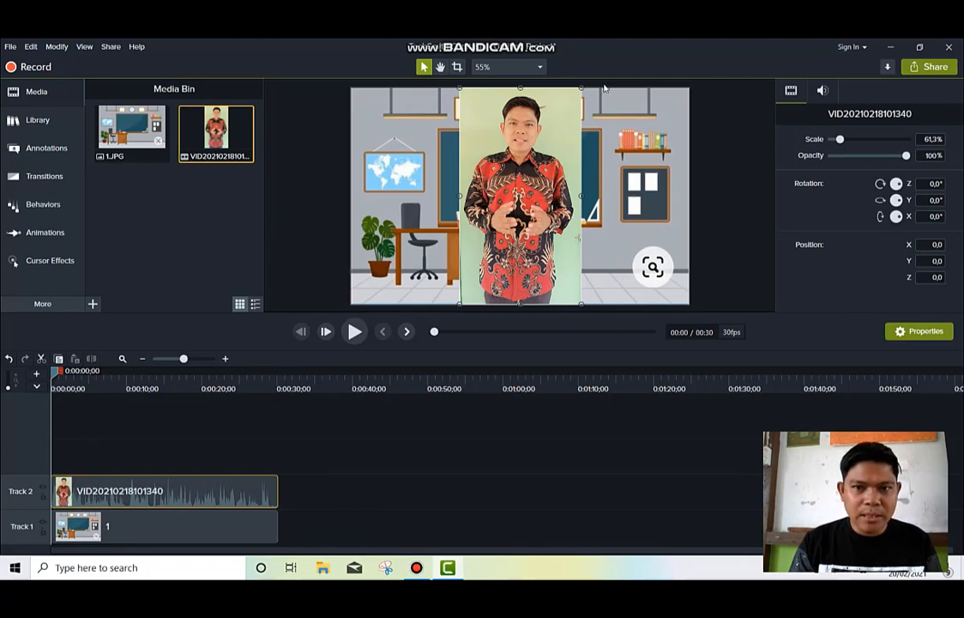
left_click_drag(582, 87, 559, 129)
left_click_drag(528, 164, 659, 164)
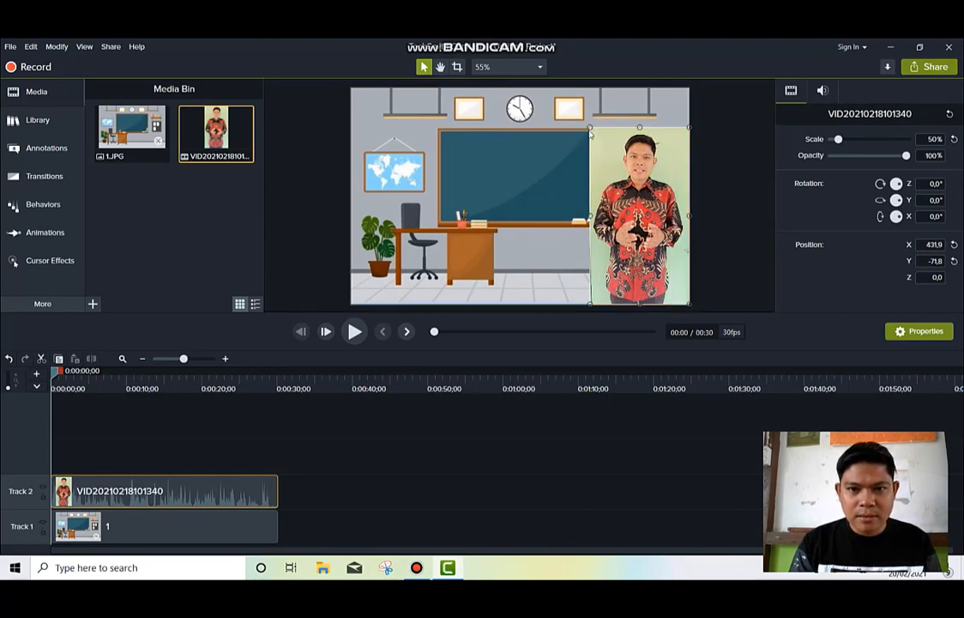
- Enlarge the presenter video to about 53.1% over the classroom image and play back its first three seconds
left_click_drag(588, 127, 583, 125)
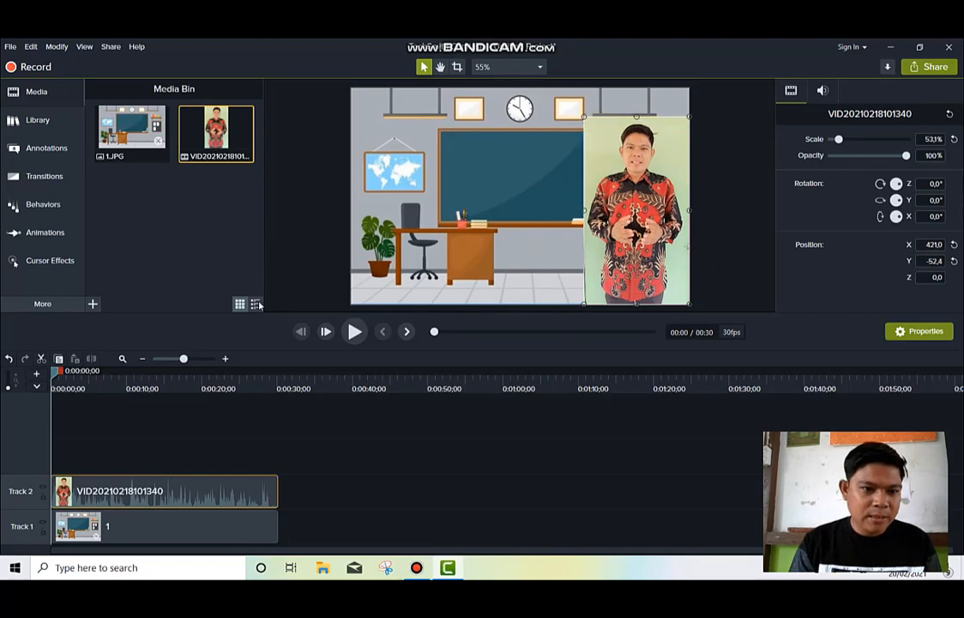
left_click(352, 332)
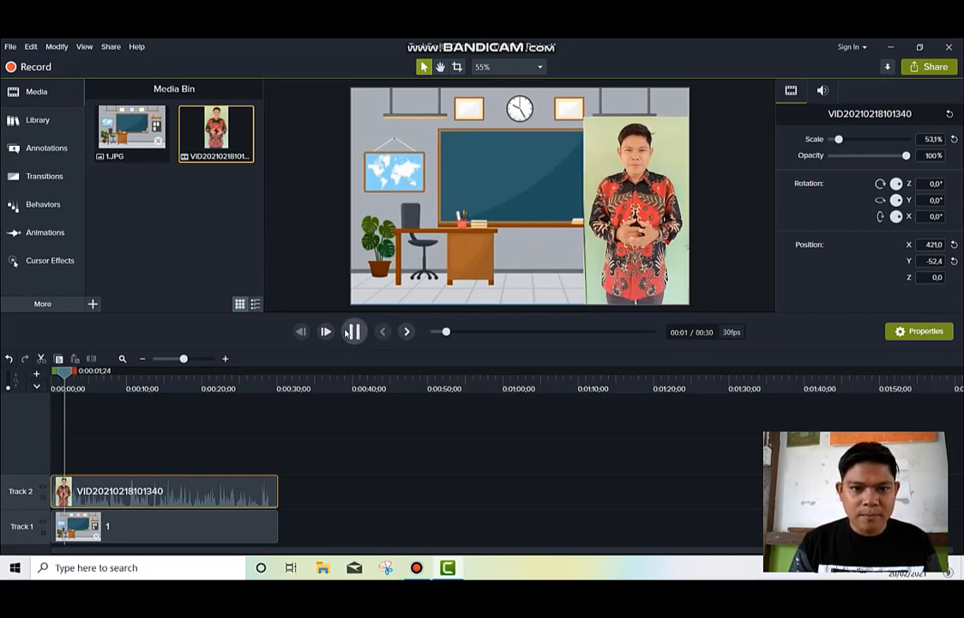
left_click(355, 333)
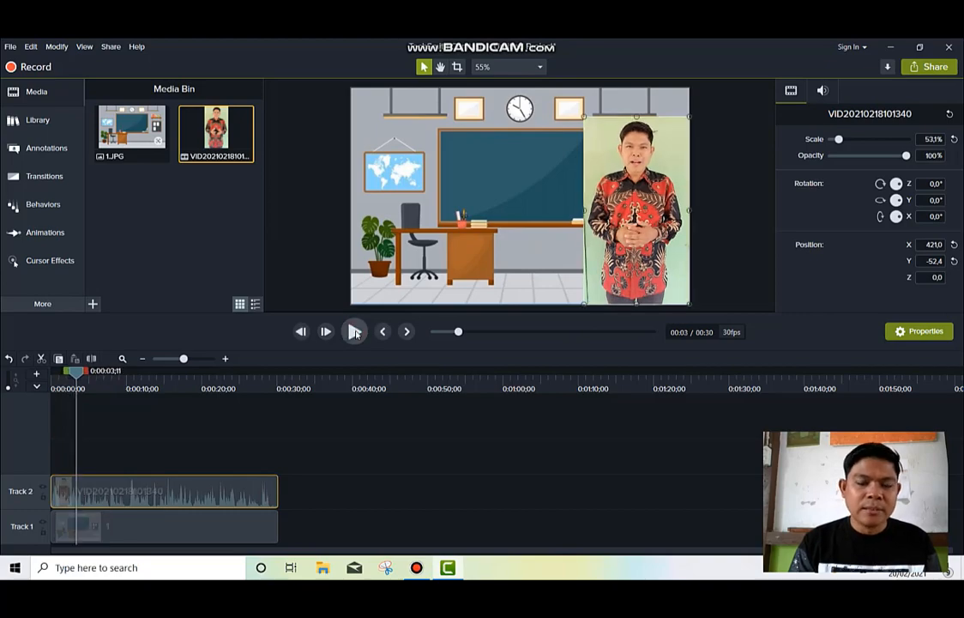
left_click(525, 168)
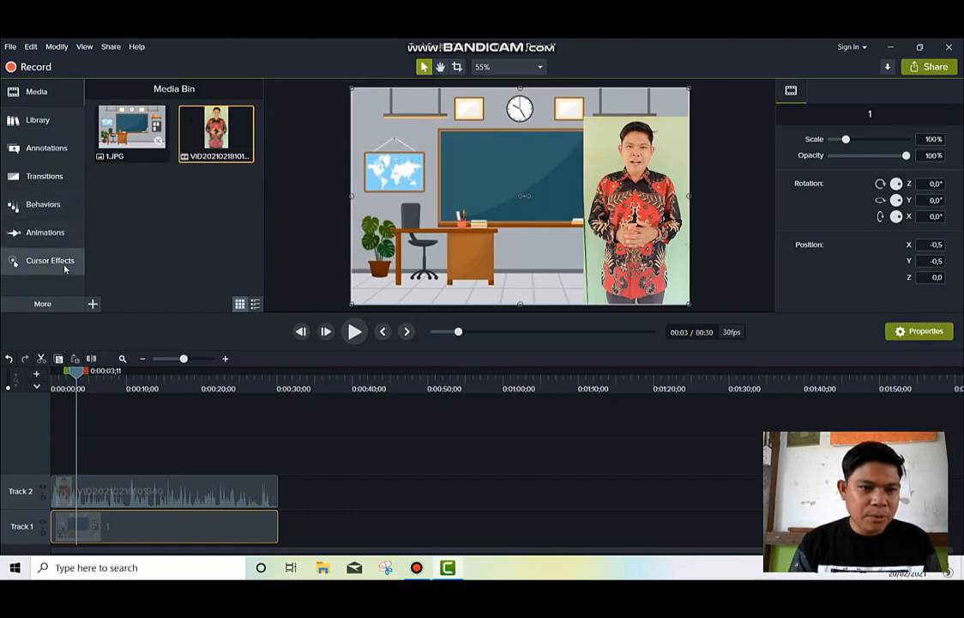
left_click(93, 305)
left_click(60, 306)
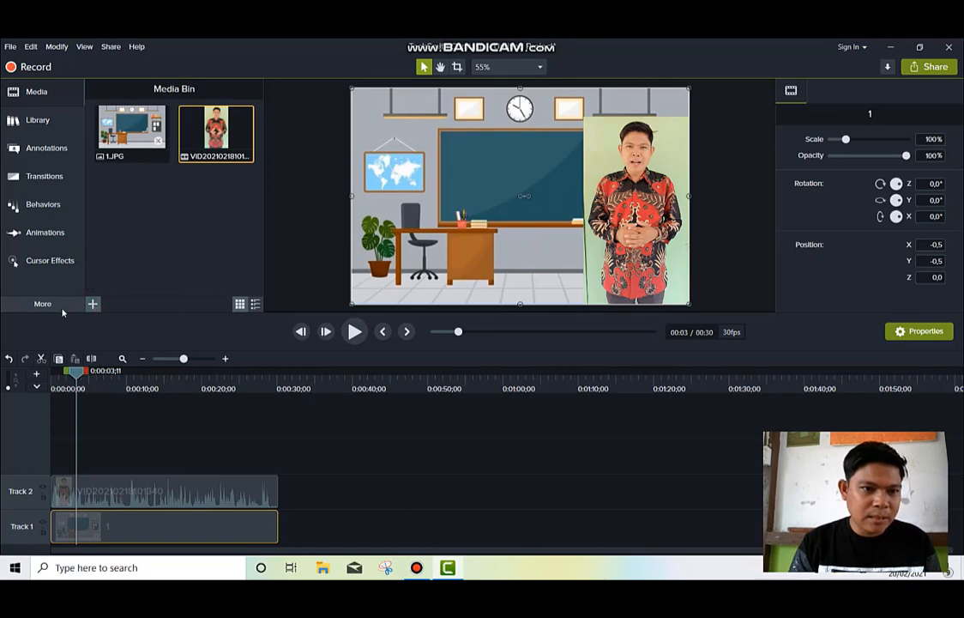
left_click(48, 307)
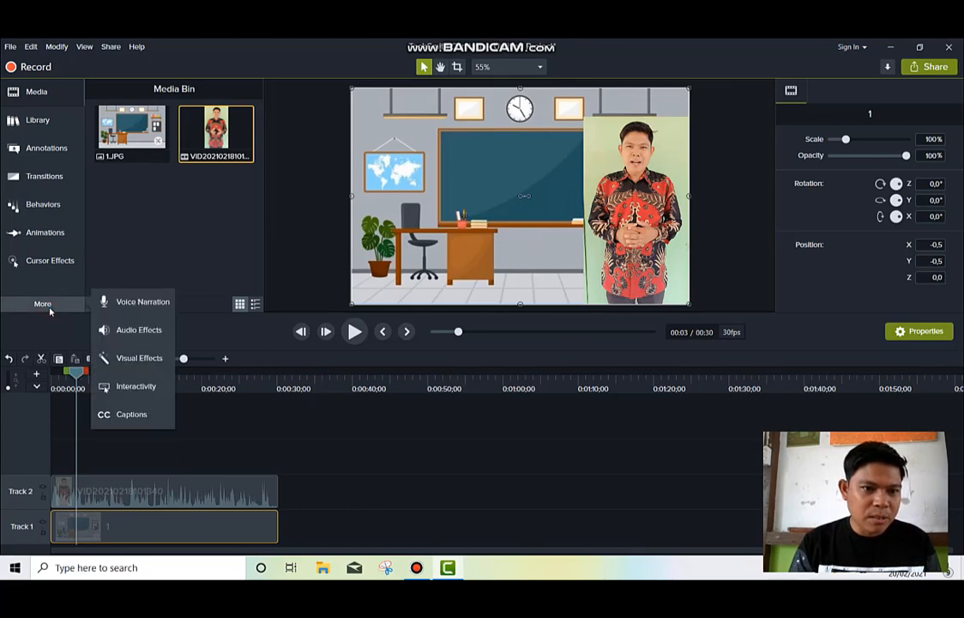
left_click(125, 361)
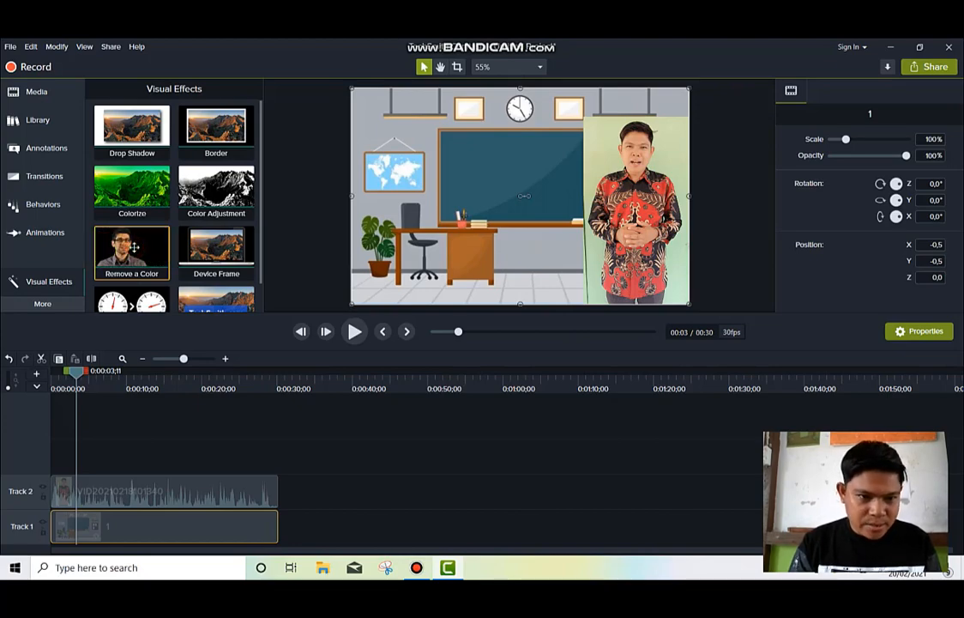
left_click_drag(135, 248, 117, 491)
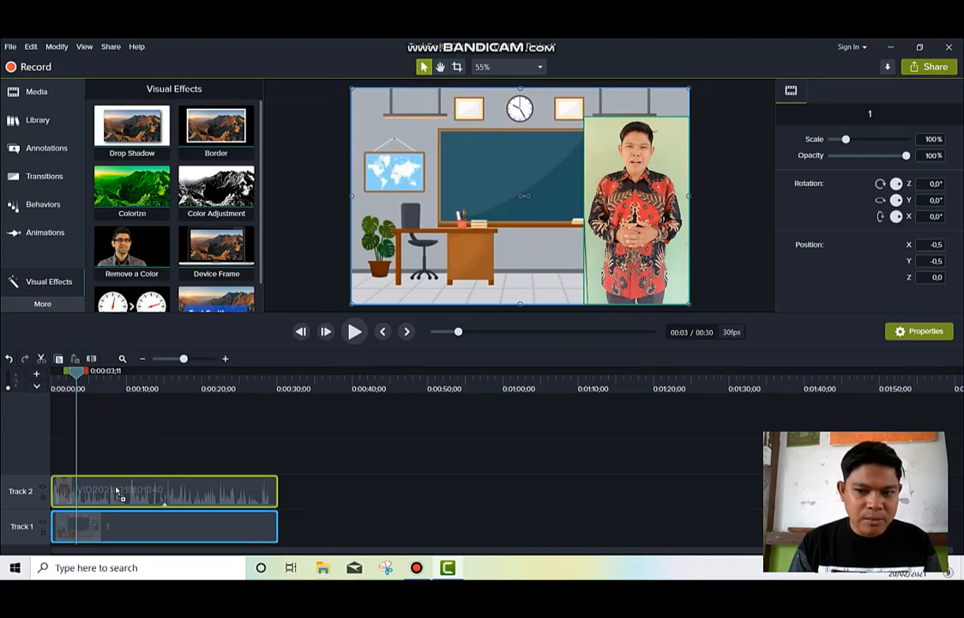
left_click_drag(118, 490, 118, 490)
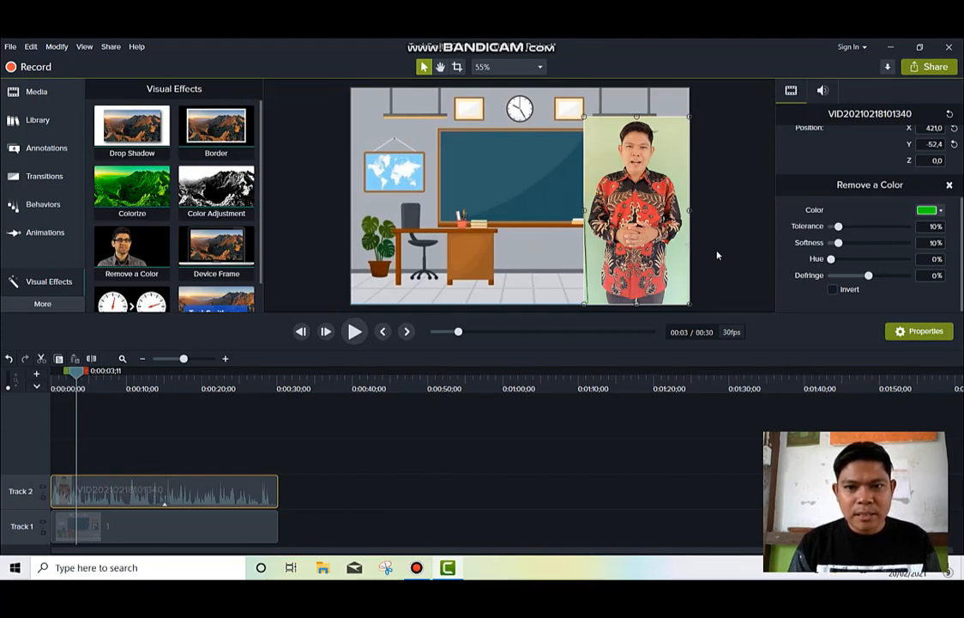
left_click(919, 335)
left_click(920, 334)
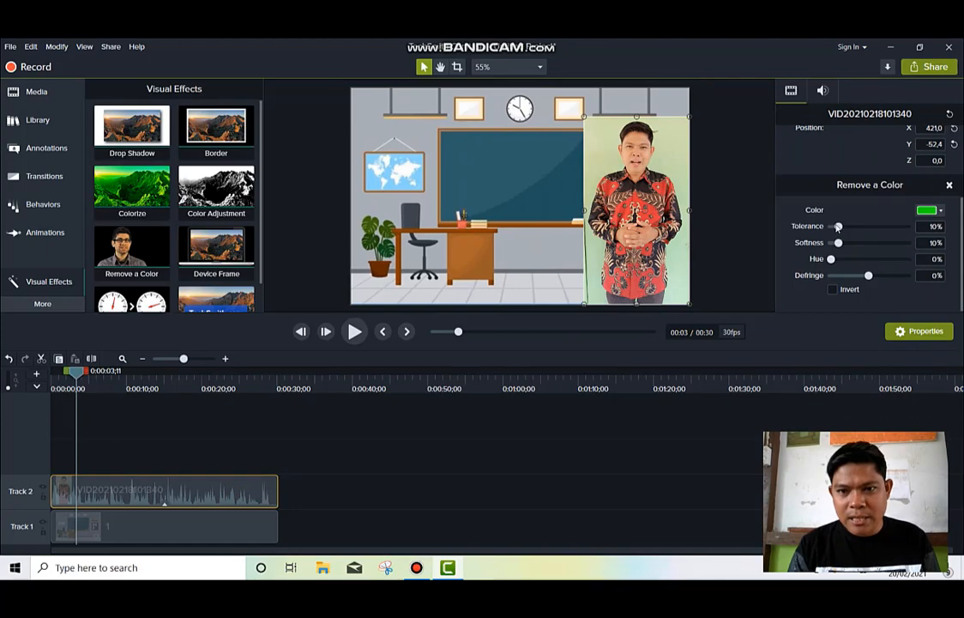
- Lower the Remove a Color tolerance to 1% and sample the pale green wall behind the presenter as the color
mouse_move(838, 226)
left_mouse_down()
mouse_move(858, 227)
mouse_move(829, 234)
left_mouse_up()
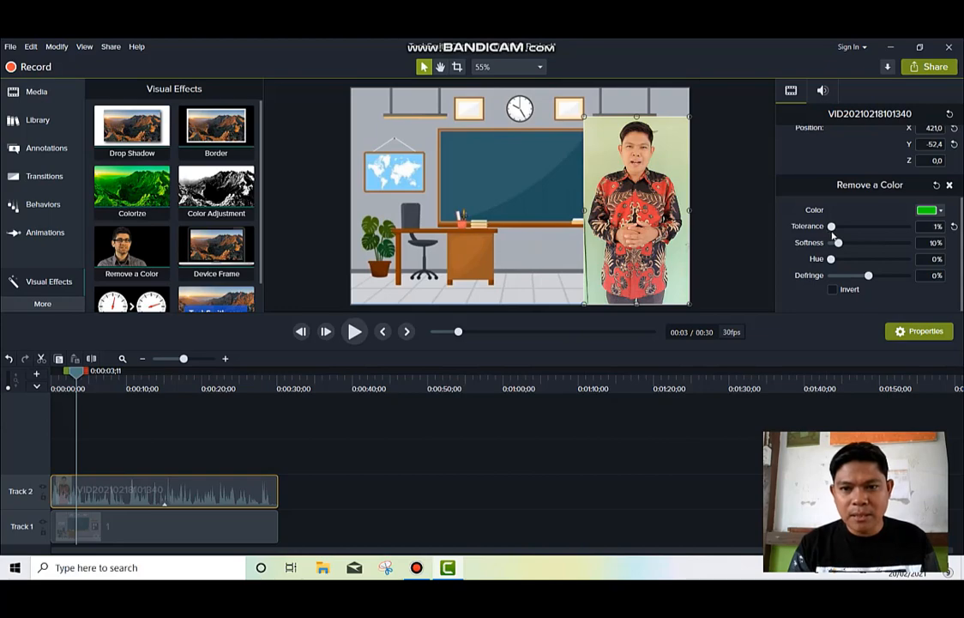
left_click(924, 212)
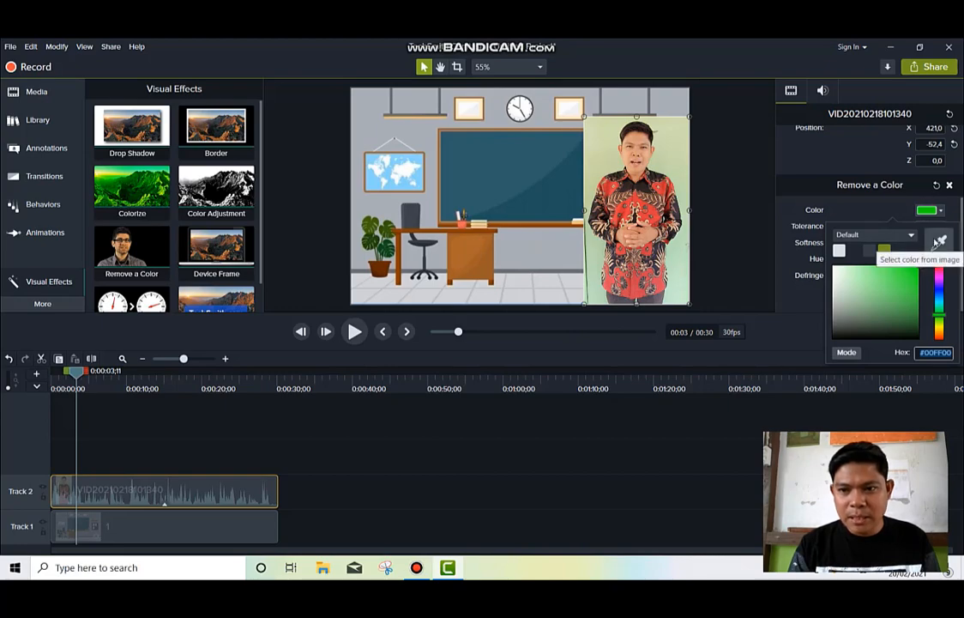
left_click(937, 241)
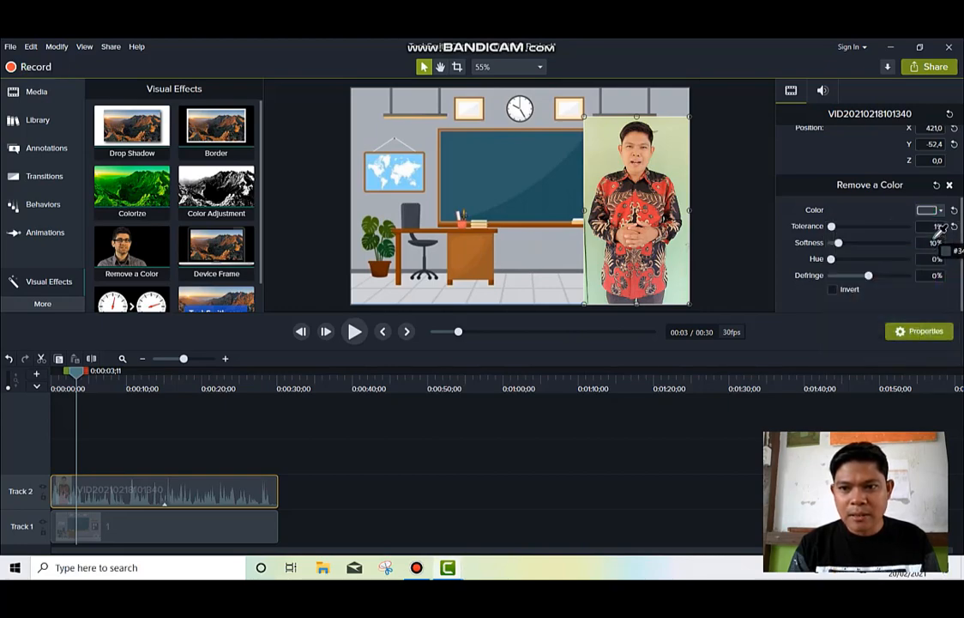
left_click(681, 163)
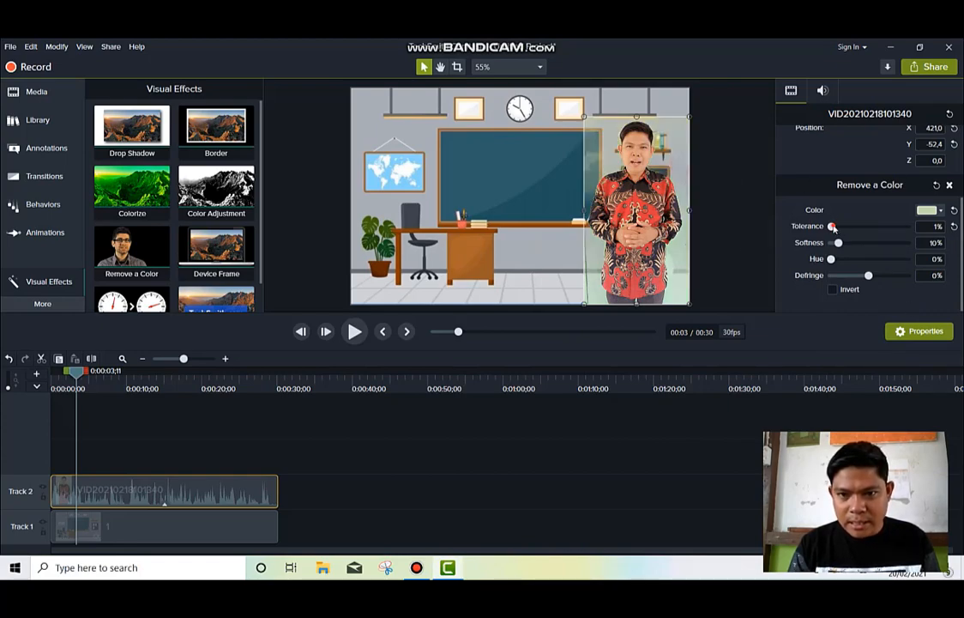
- Set the Remove a Color tolerance to 3% and softness to 9%, and play back the composited result
left_click_drag(832, 226, 834, 229)
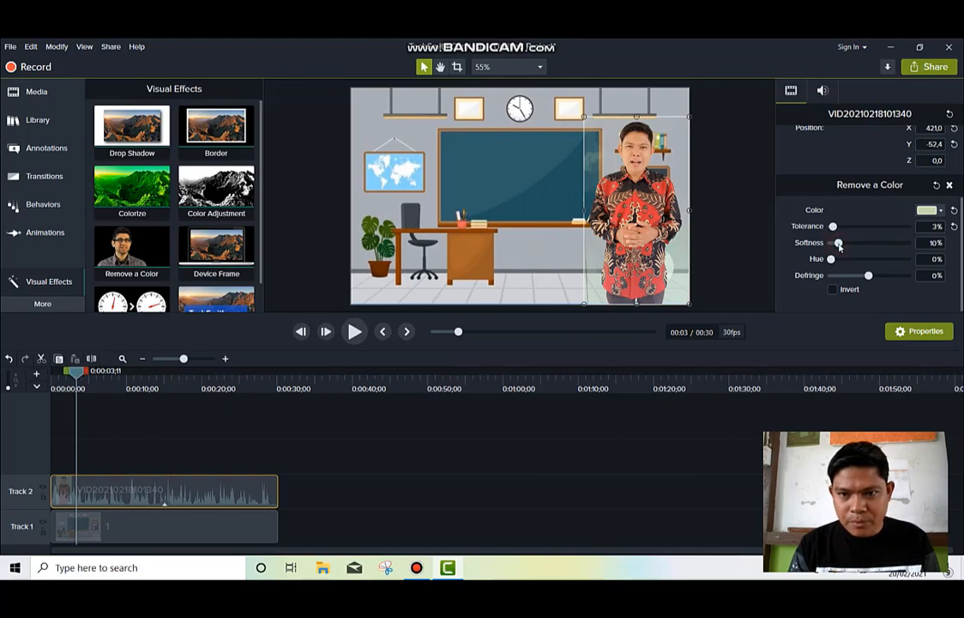
left_click_drag(838, 245, 839, 251)
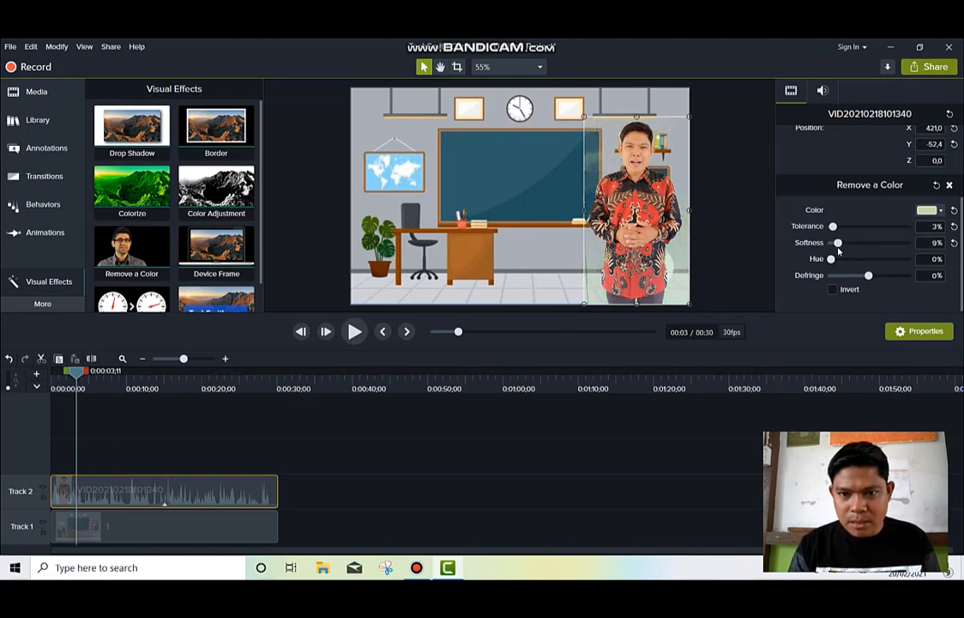
left_click(569, 193)
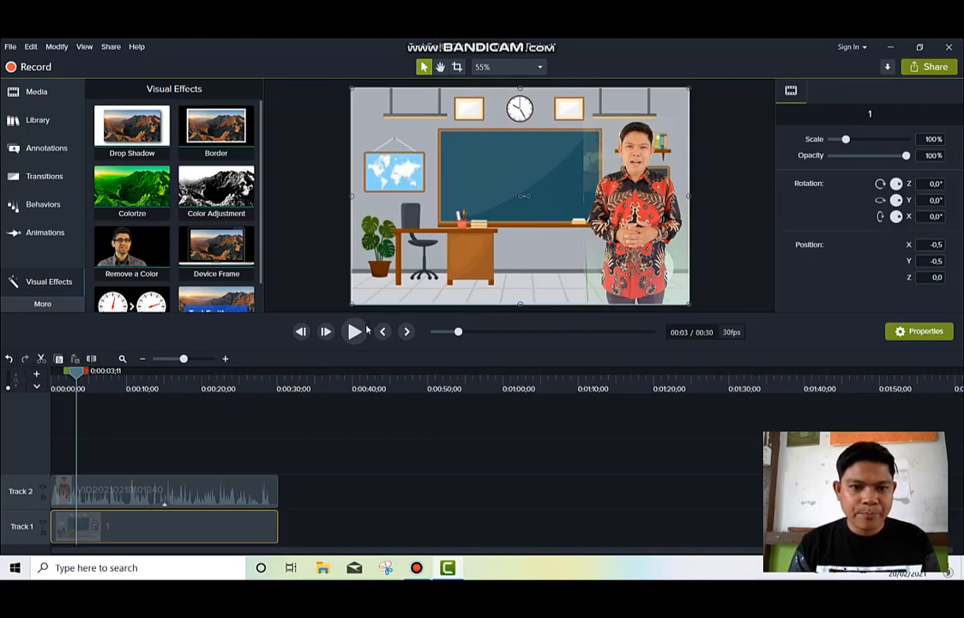
left_click(355, 331)
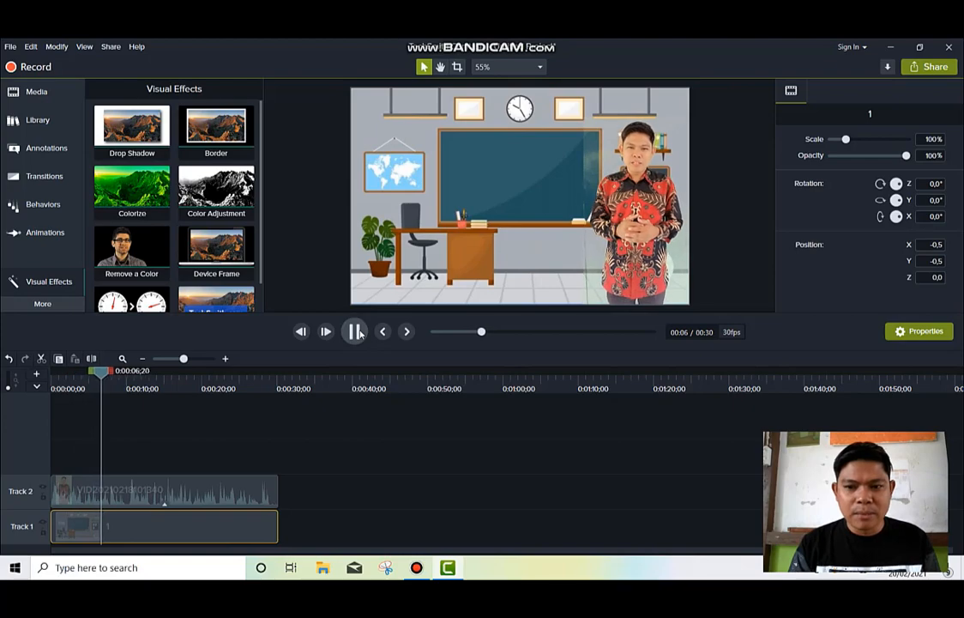
left_click(355, 331)
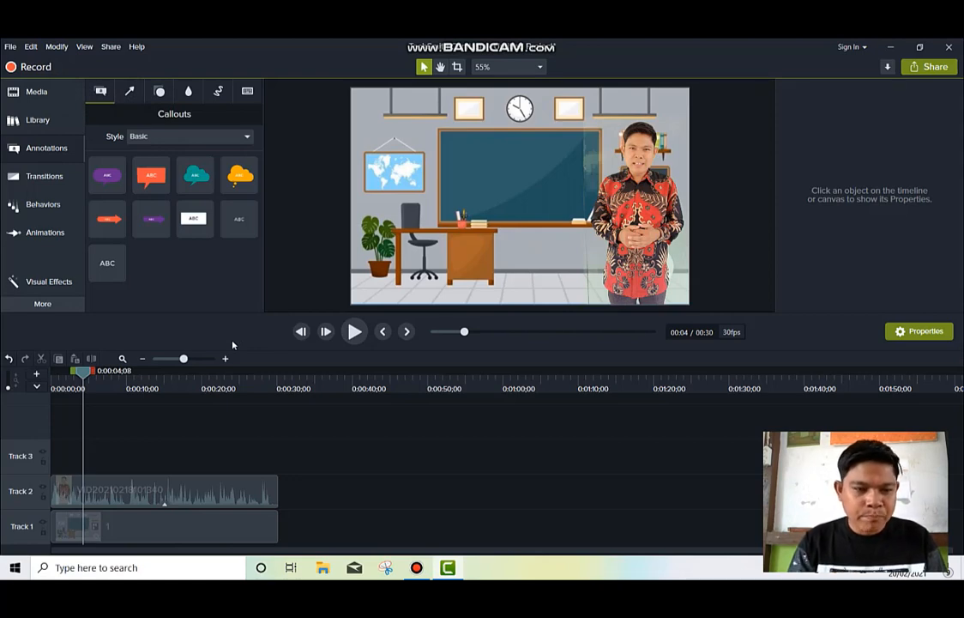
- Add the plain ABC text callout in the Basic style near the start of Track 3
left_click(42, 94)
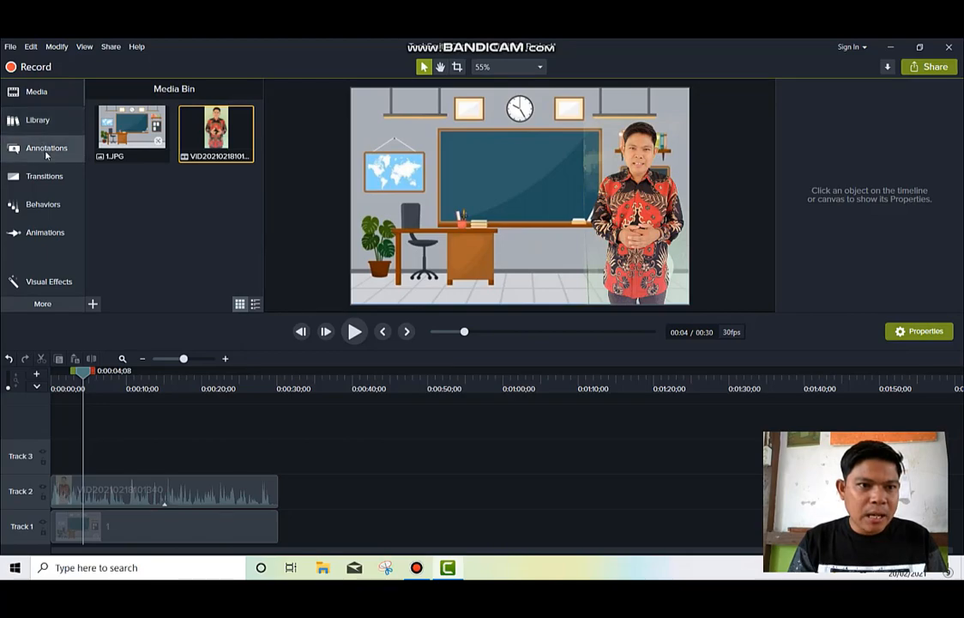
left_click(46, 151)
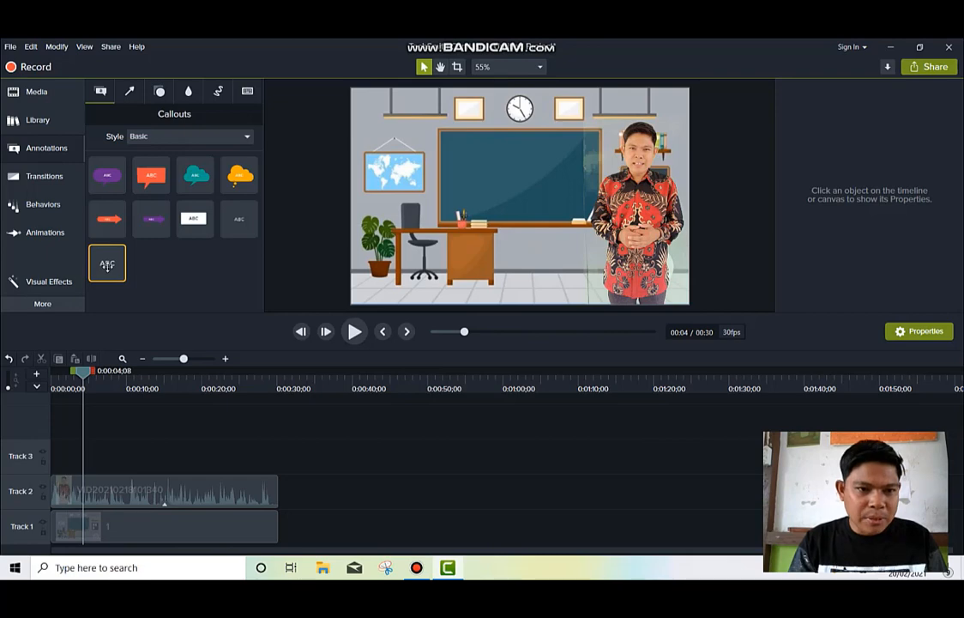
left_click_drag(106, 265, 62, 459)
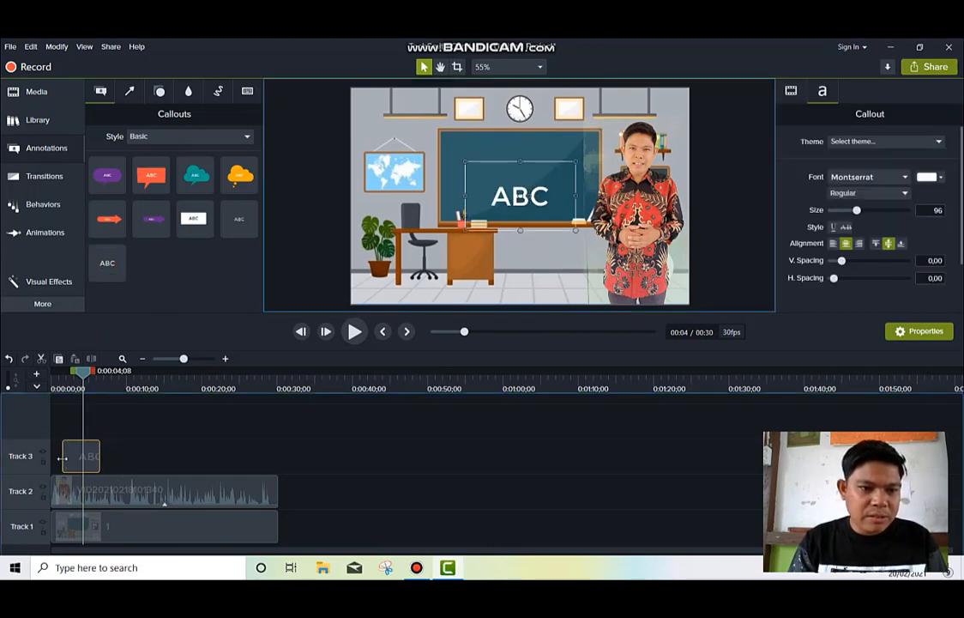
- Replace the callout's placeholder text with "Mengenal Lebih Dekat Bangunan Datar"
double_click(545, 197)
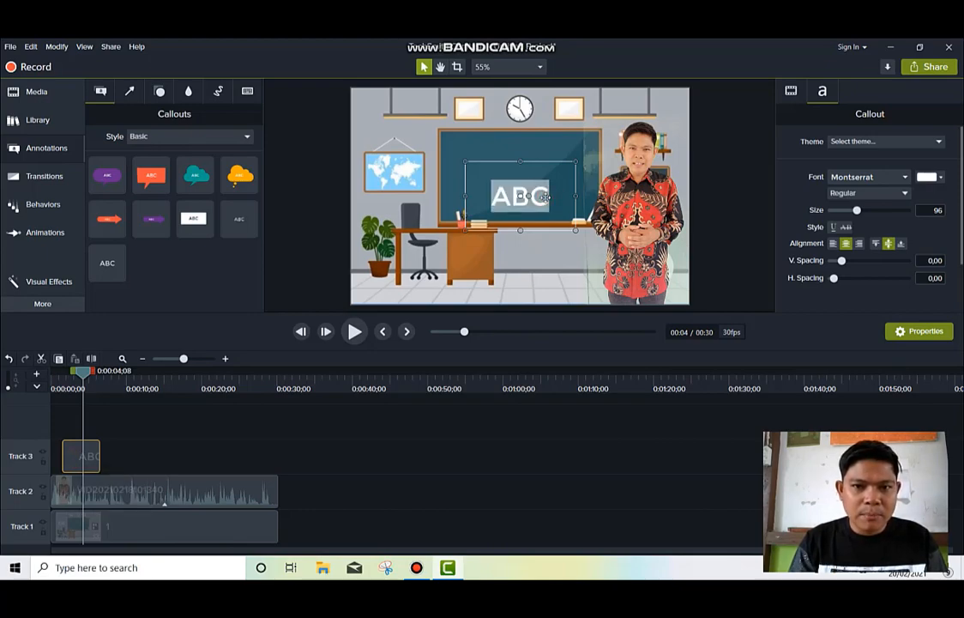
type("M")
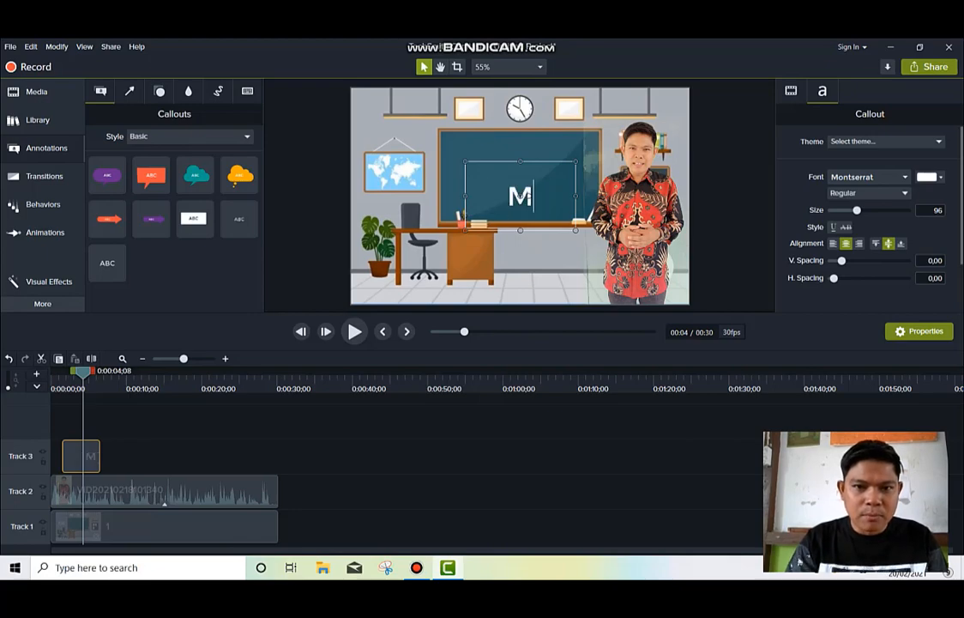
type("engenla")
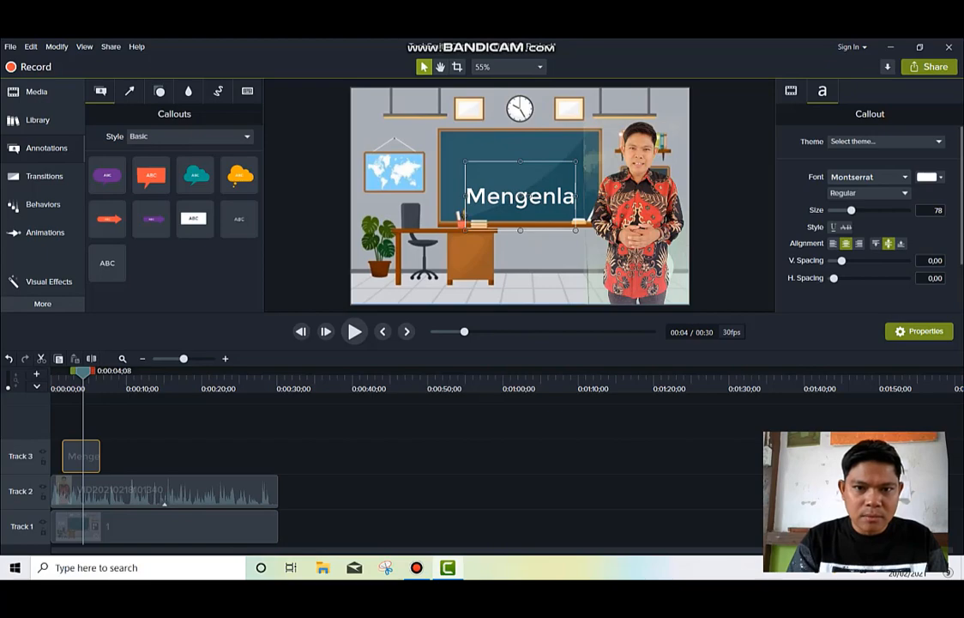
key("BackSpace")
key("BackSpace")
type("al")
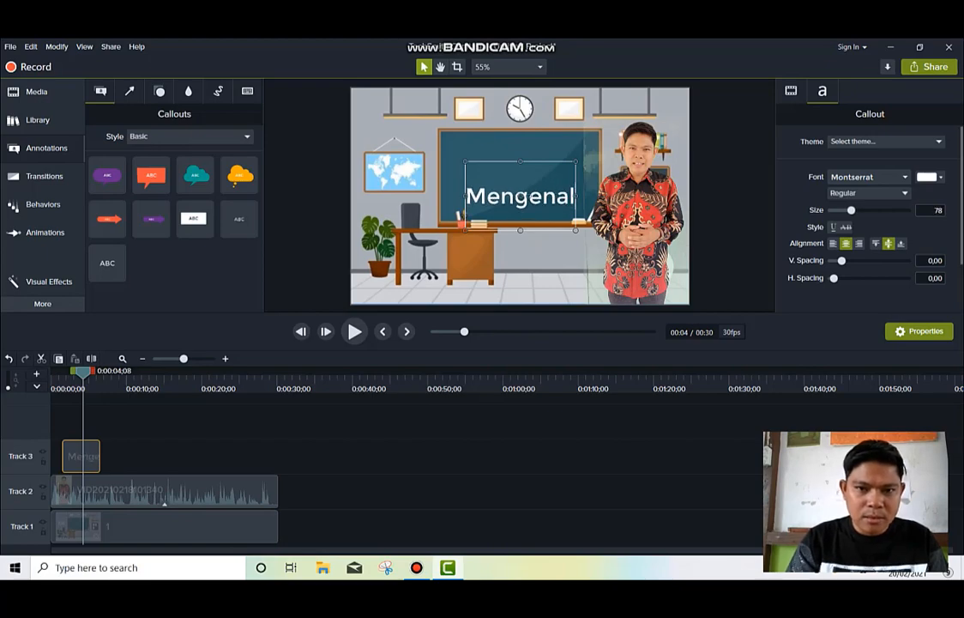
type(" Lebih")
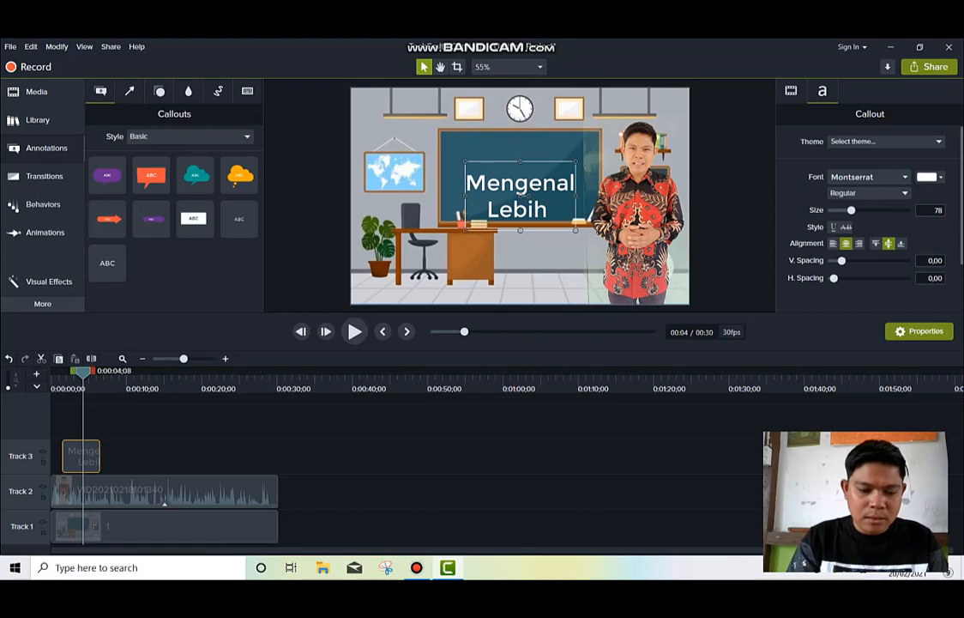
type(" Dekat")
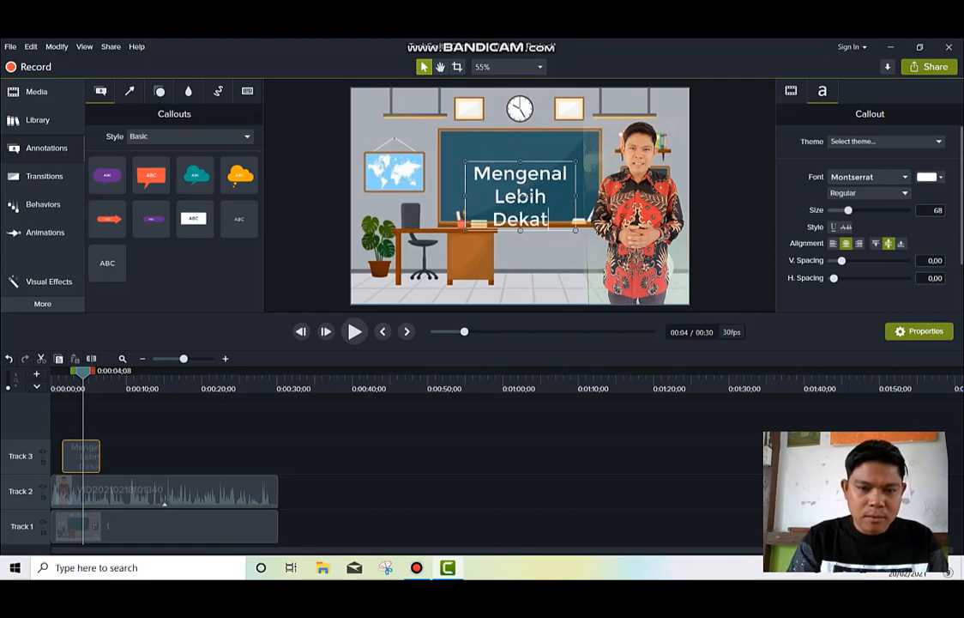
type(" Bangunan")
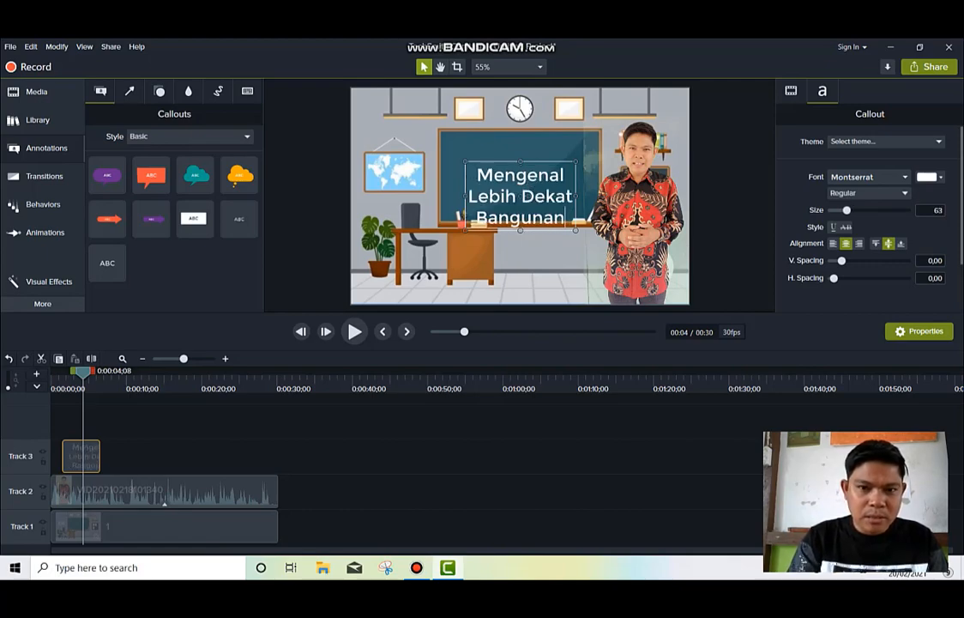
type(" Datar")
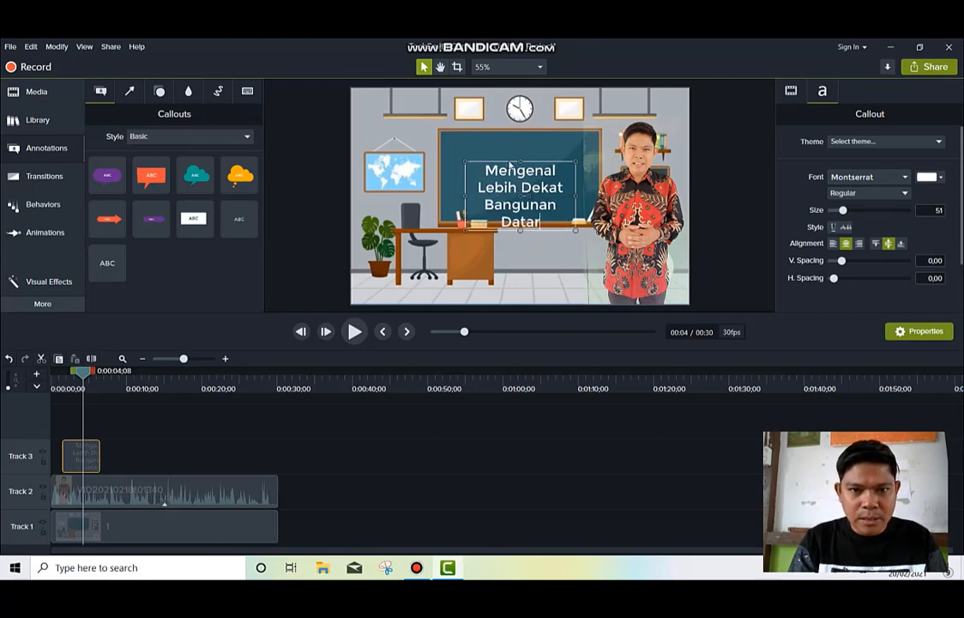
- Move the text callout up within the chalkboard and widen it on both sides to nearly the board's width
left_click_drag(510, 160, 509, 151)
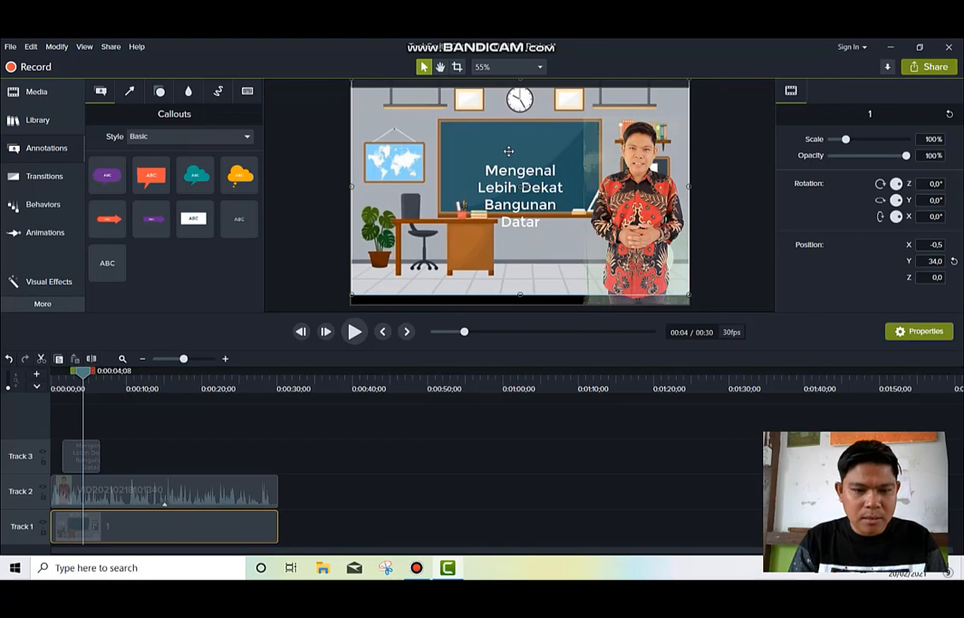
key("ctrl+z")
left_click(509, 168)
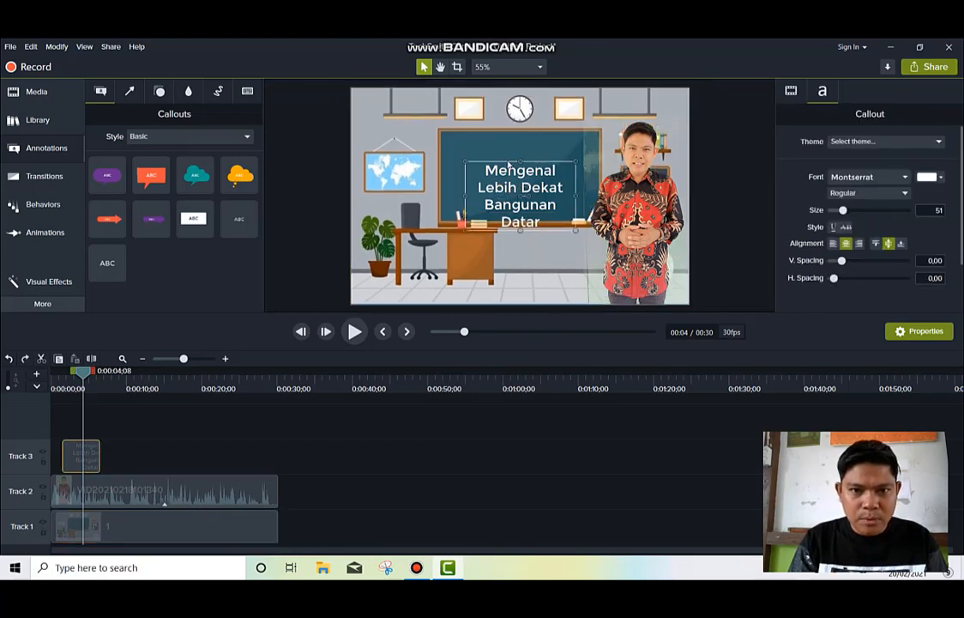
left_click_drag(505, 161, 505, 142)
left_click_drag(466, 176, 447, 176)
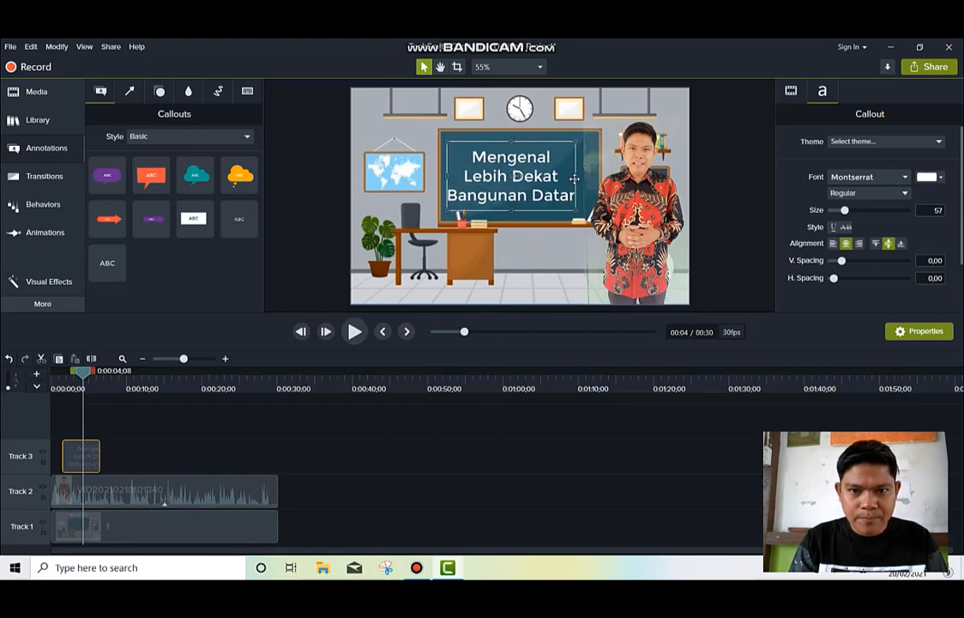
left_click_drag(576, 174, 591, 174)
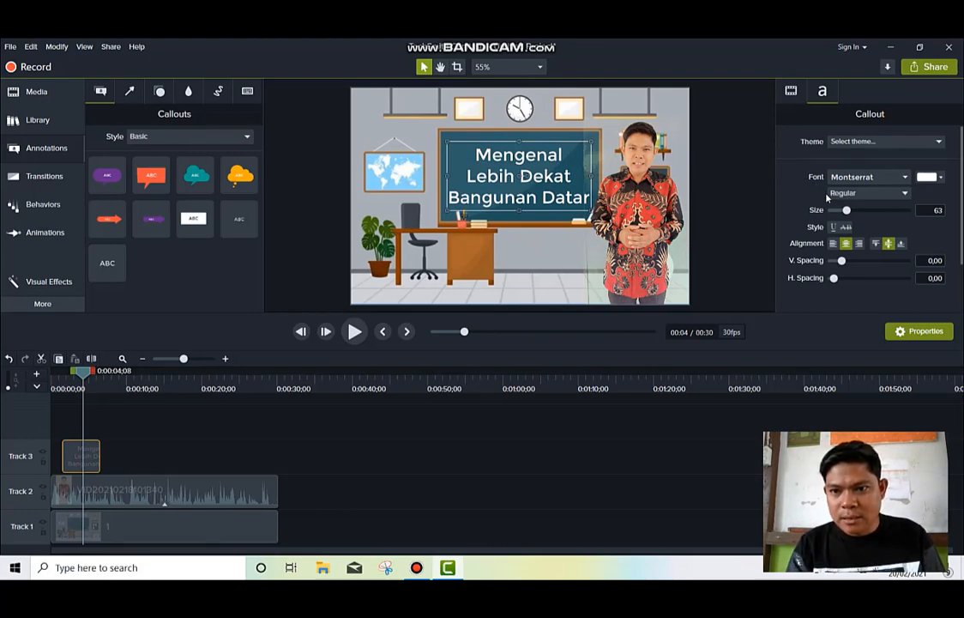
- Set the title callout's font to Bahnschrift Light Condensed and its size to 61
left_click(867, 178)
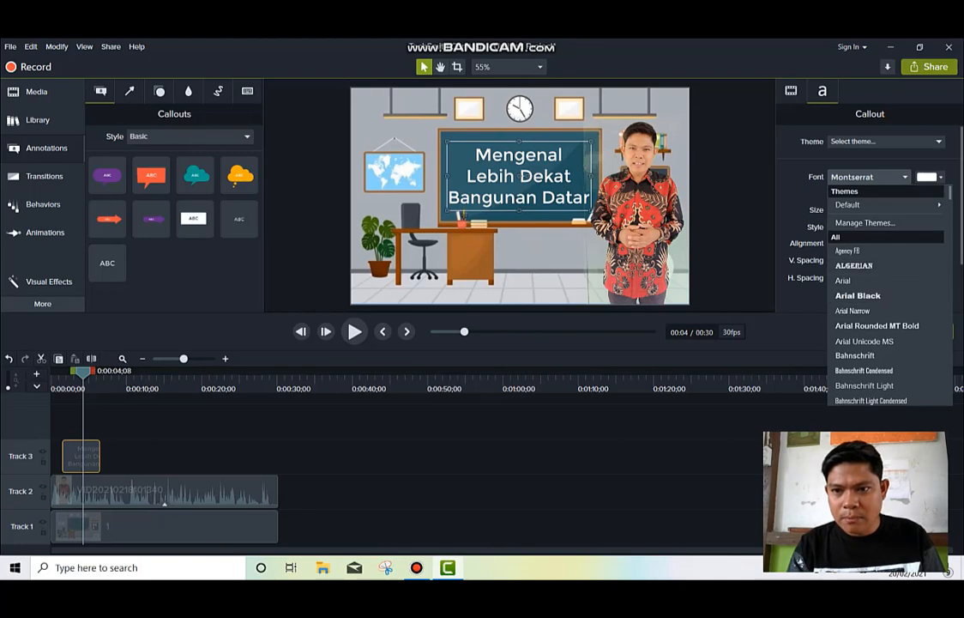
left_click(867, 322)
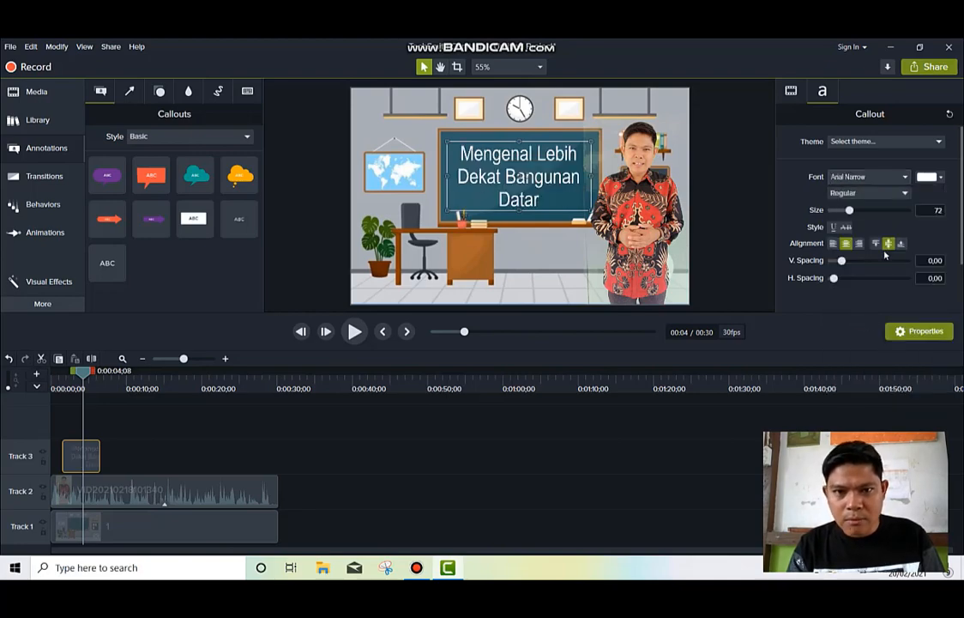
left_click(869, 177)
left_click(855, 371)
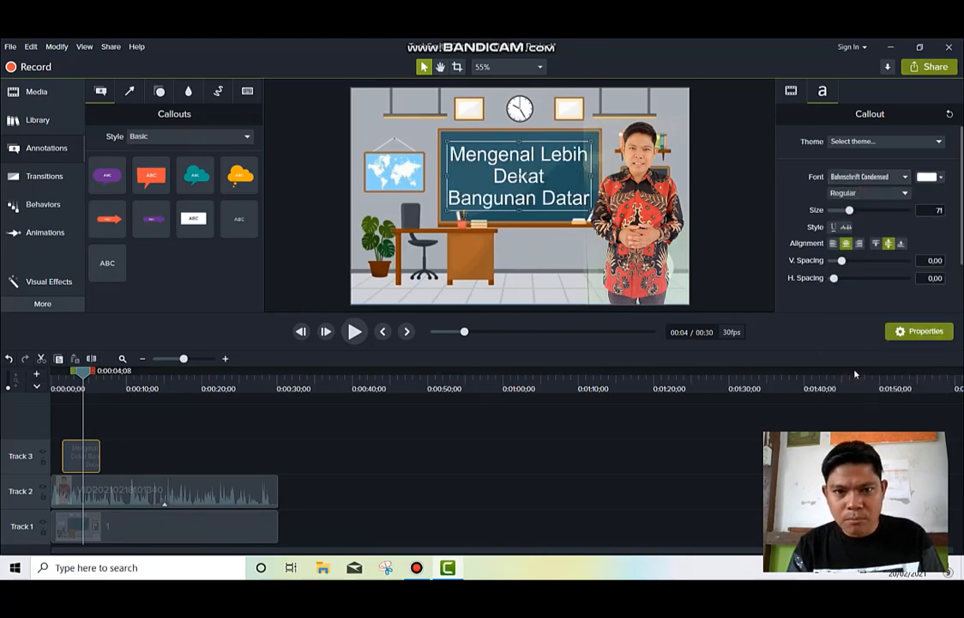
left_click(906, 178)
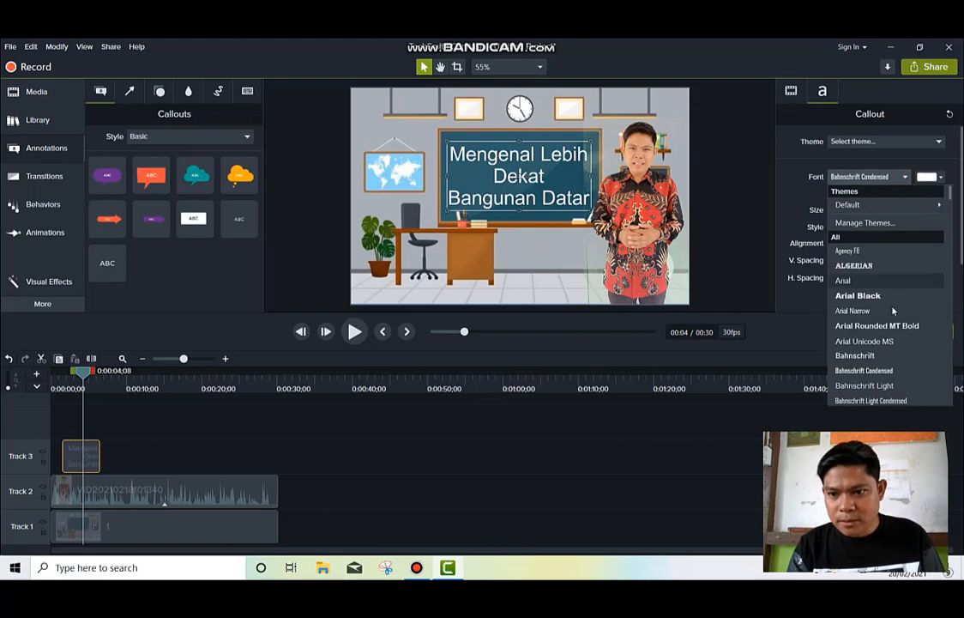
left_click(871, 397)
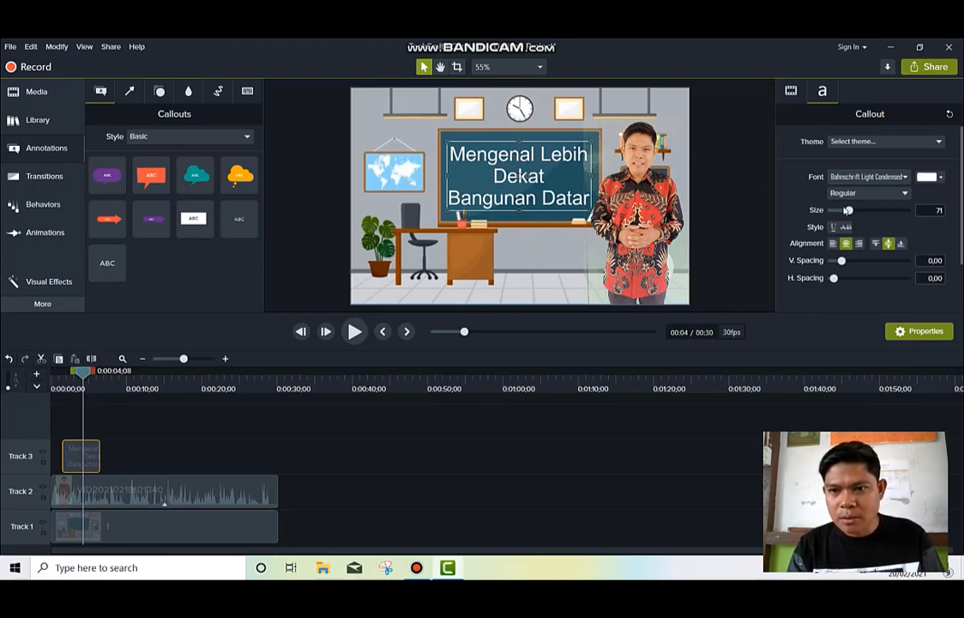
left_click_drag(844, 210, 845, 213)
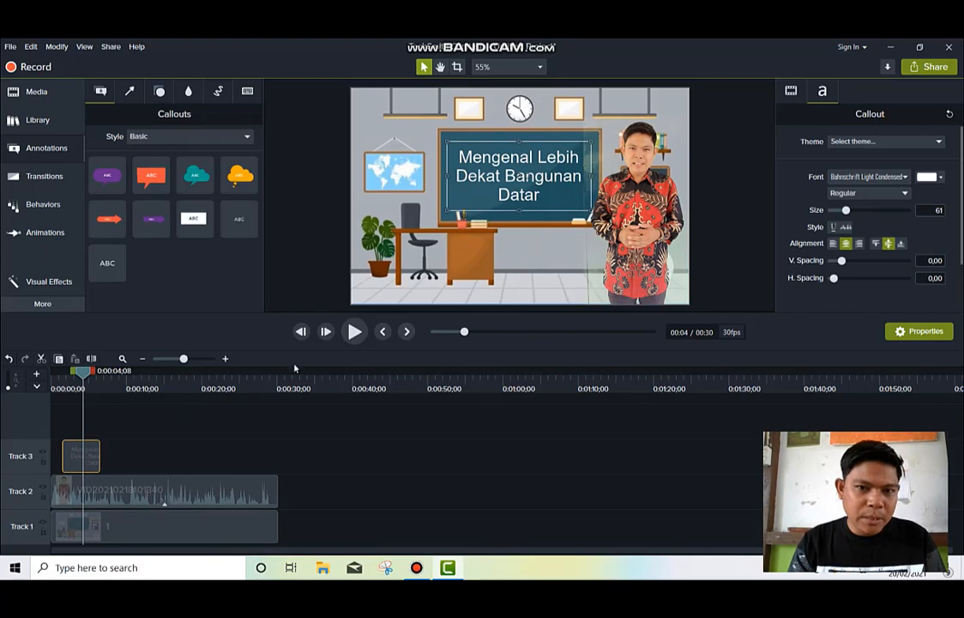
- Play back the title section and extend the text callout on Track 3 to the end of the presenter clip
left_click(351, 332)
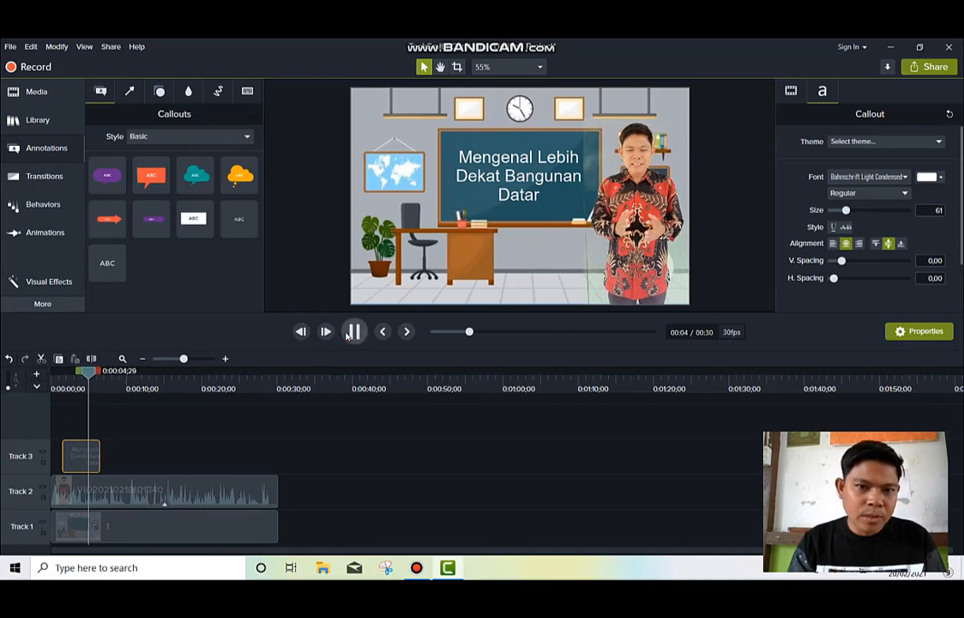
key("space")
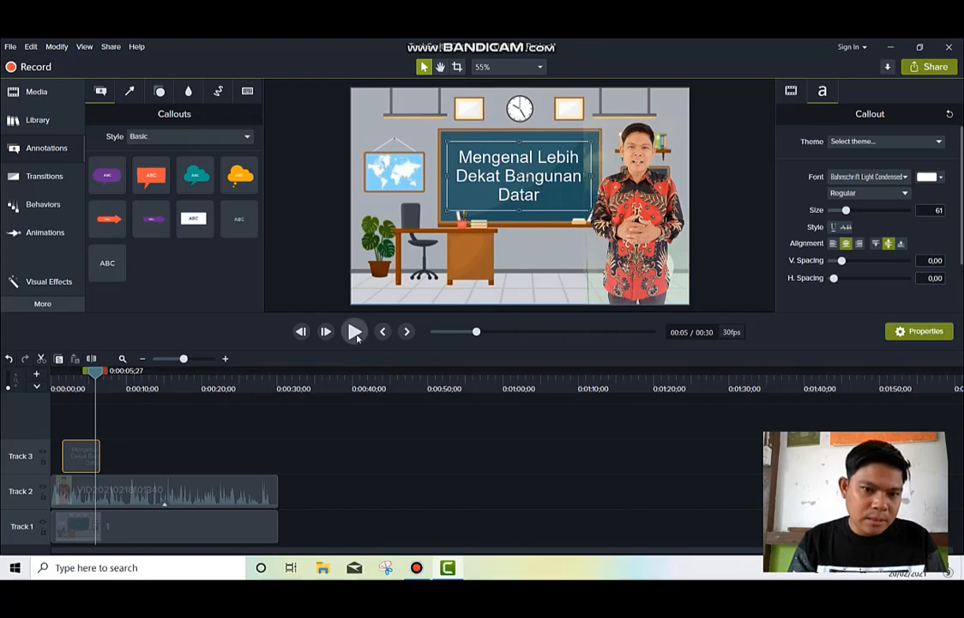
left_click(355, 332)
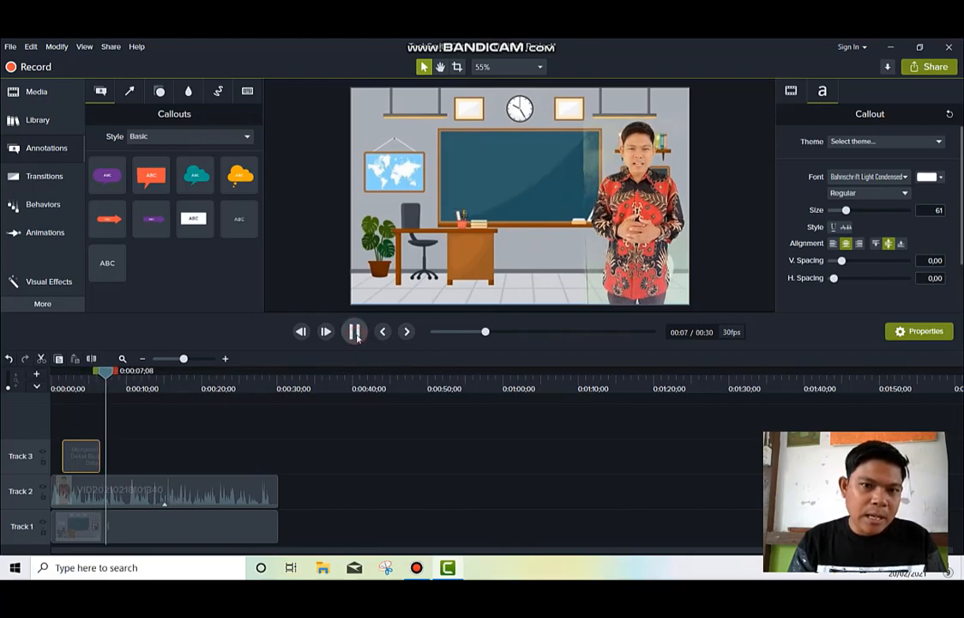
left_click(355, 332)
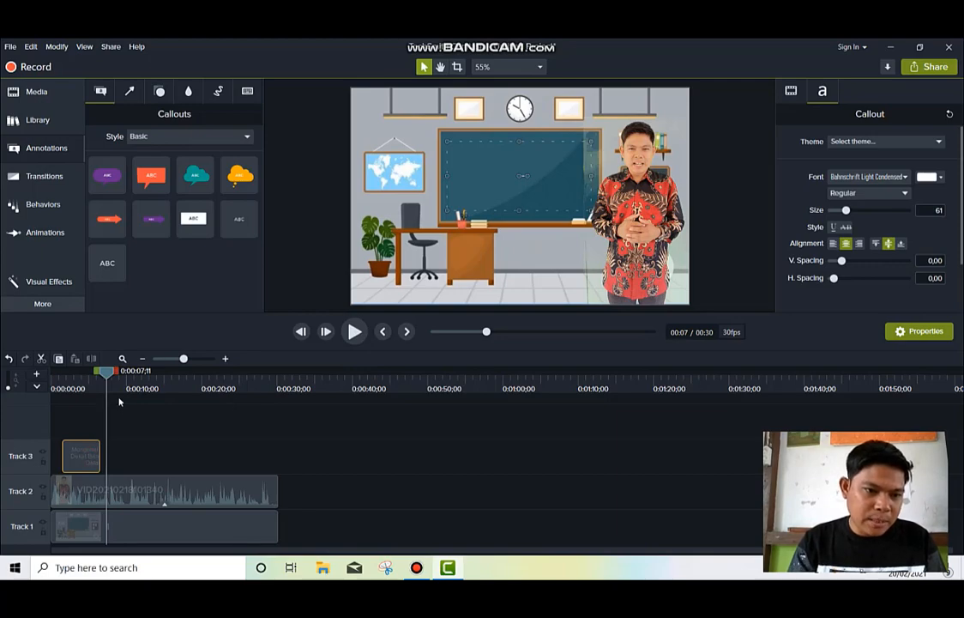
left_click_drag(102, 375, 81, 435)
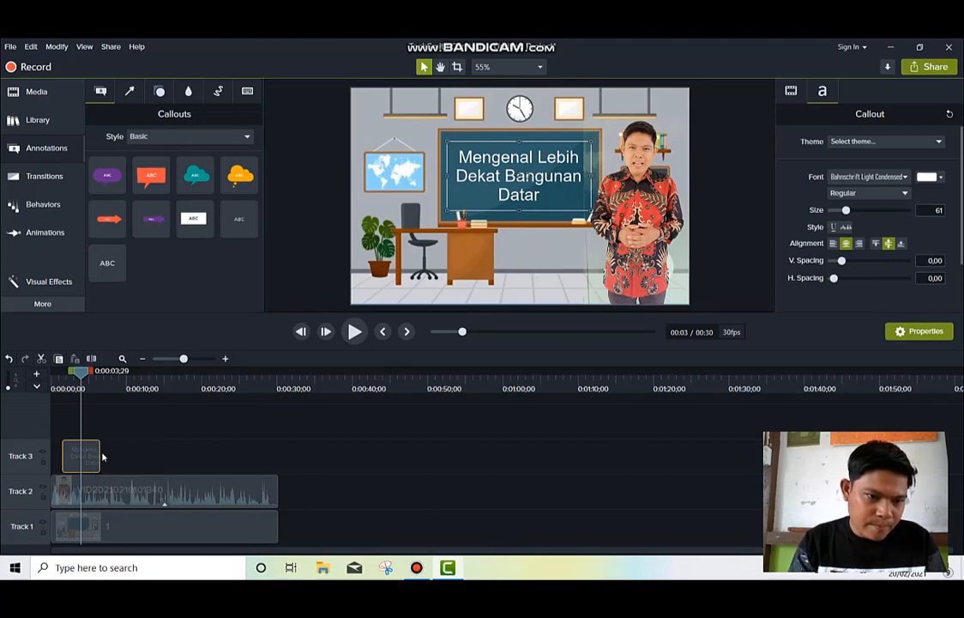
mouse_move(99, 452)
left_mouse_down()
mouse_move(163, 438)
mouse_move(282, 439)
left_mouse_up()
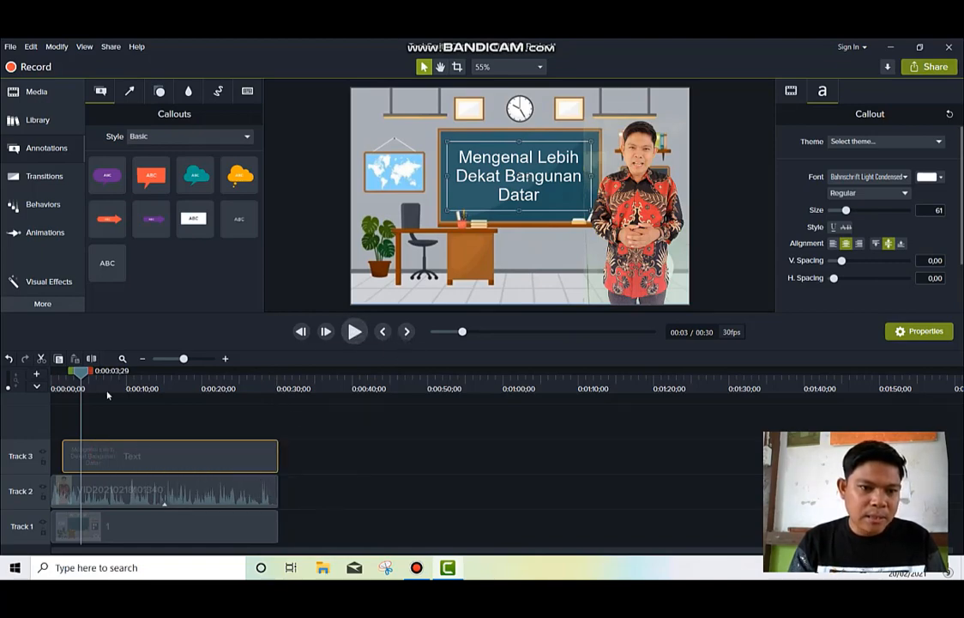
- Play the composition from the beginning to check the extended title over the presenter video
left_click_drag(81, 377, 52, 378)
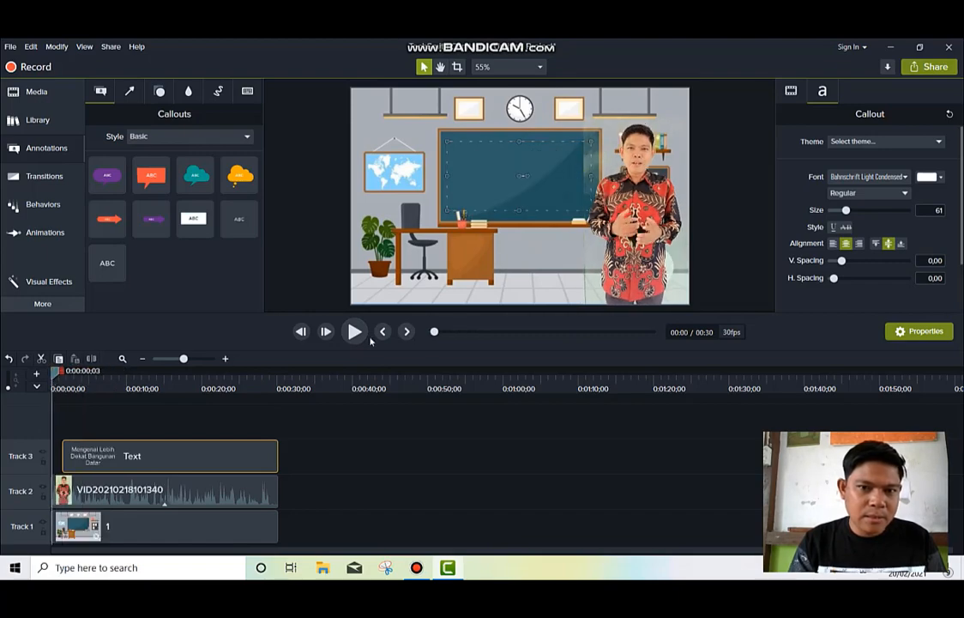
left_click(355, 333)
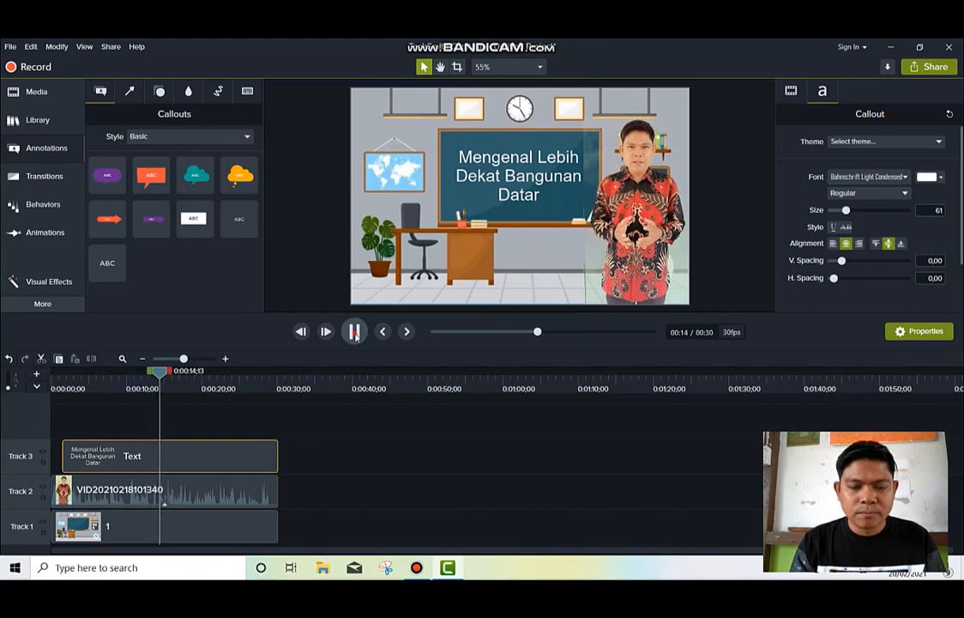
left_click(355, 331)
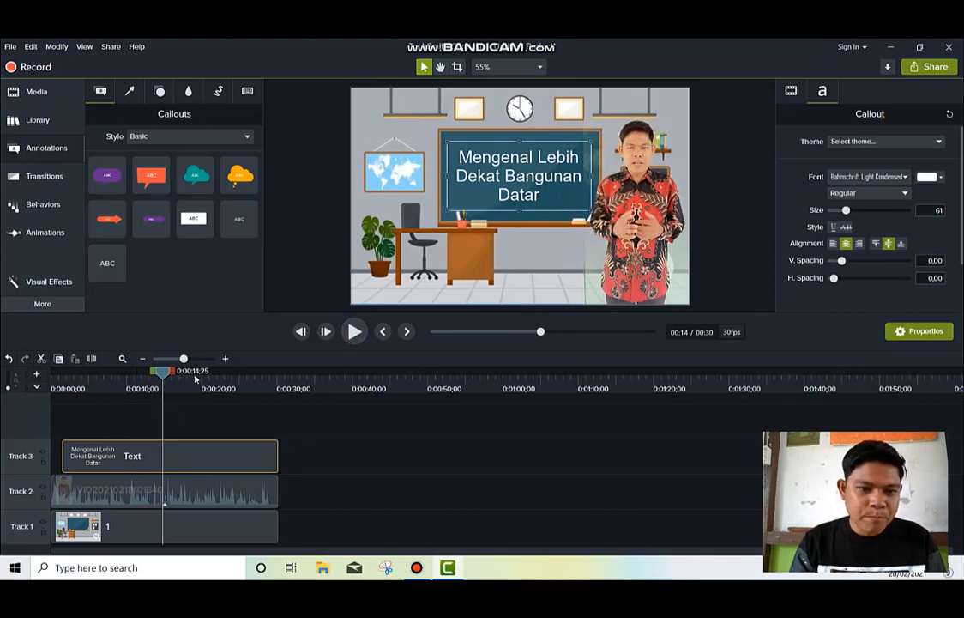
- Review the ending of the presenter video and split its Track 2 clip at 0:00:29;01
left_click_drag(195, 379, 246, 459)
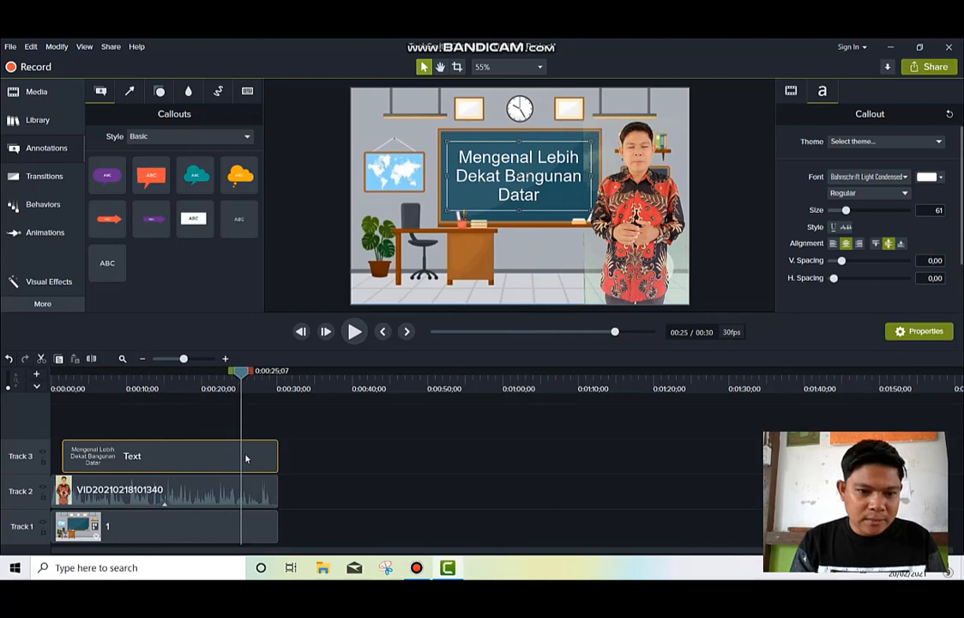
left_click(261, 494)
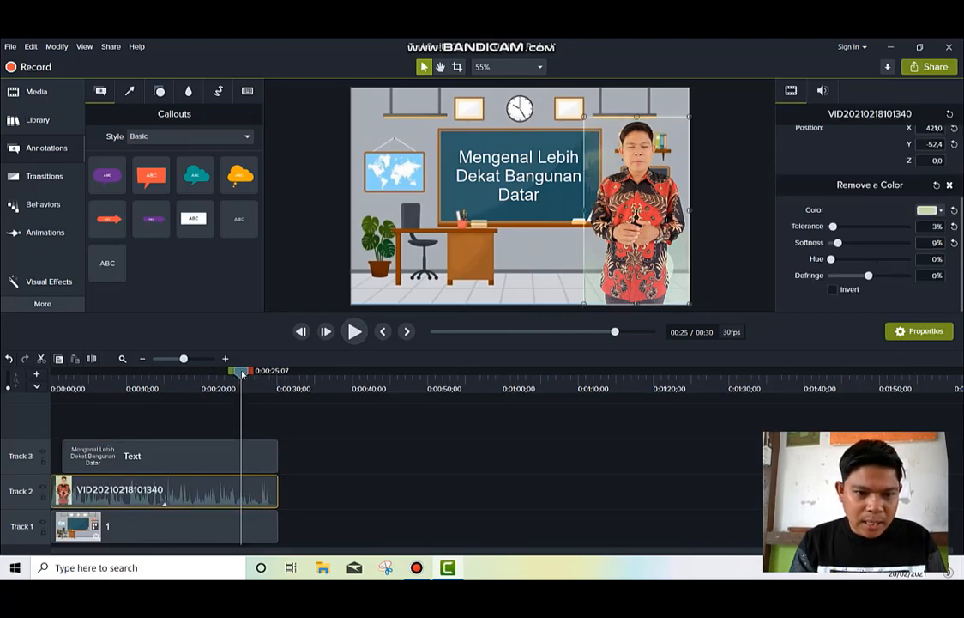
left_click_drag(251, 375, 266, 375)
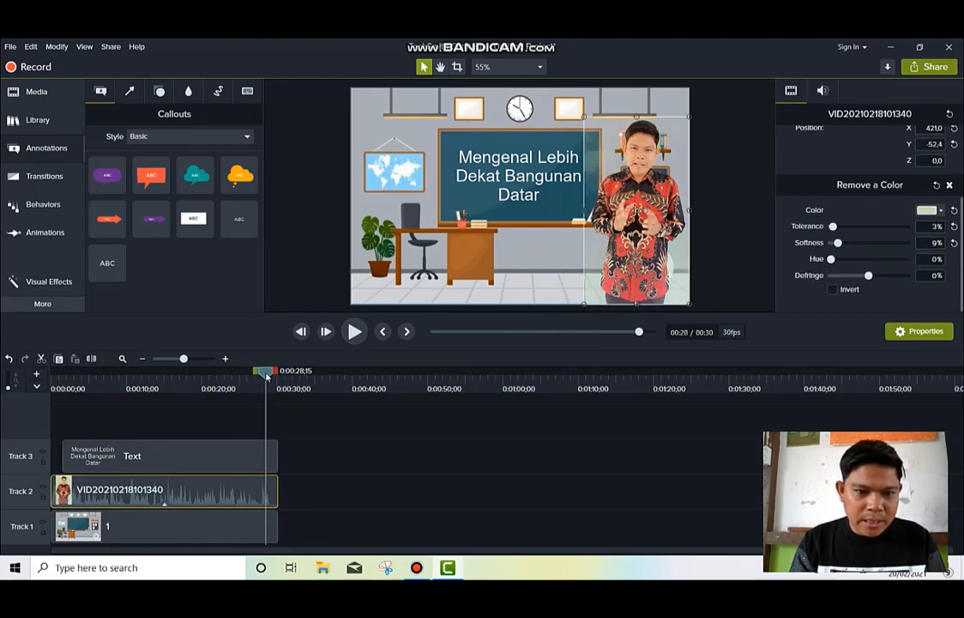
left_click(355, 332)
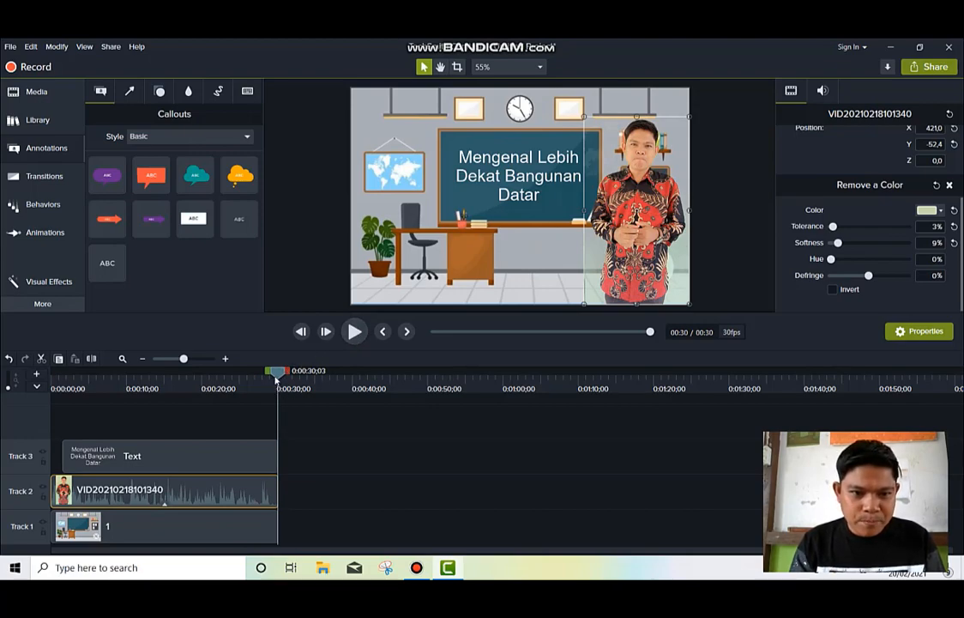
left_click_drag(280, 374, 273, 374)
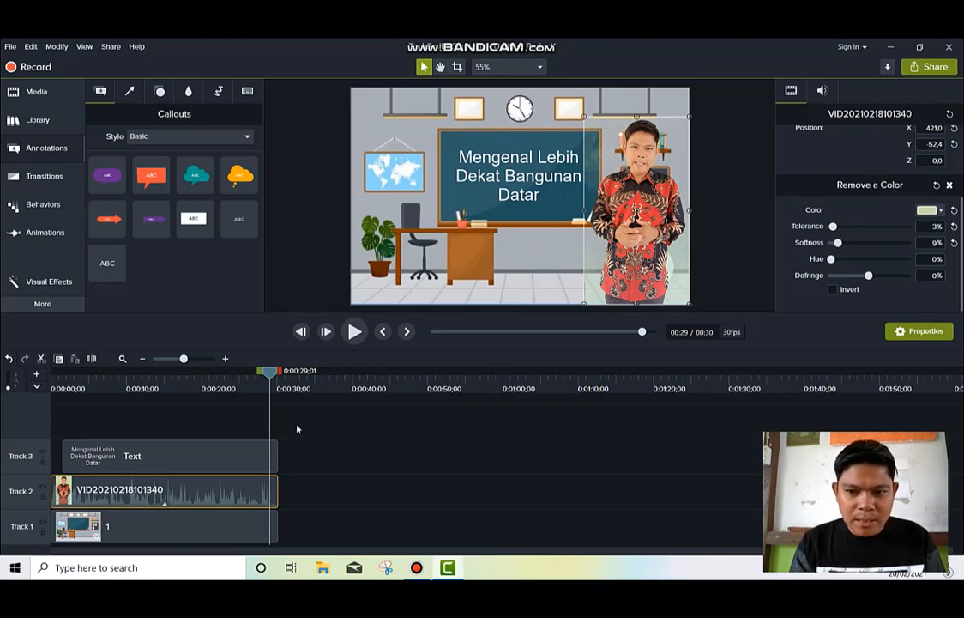
left_click(209, 489)
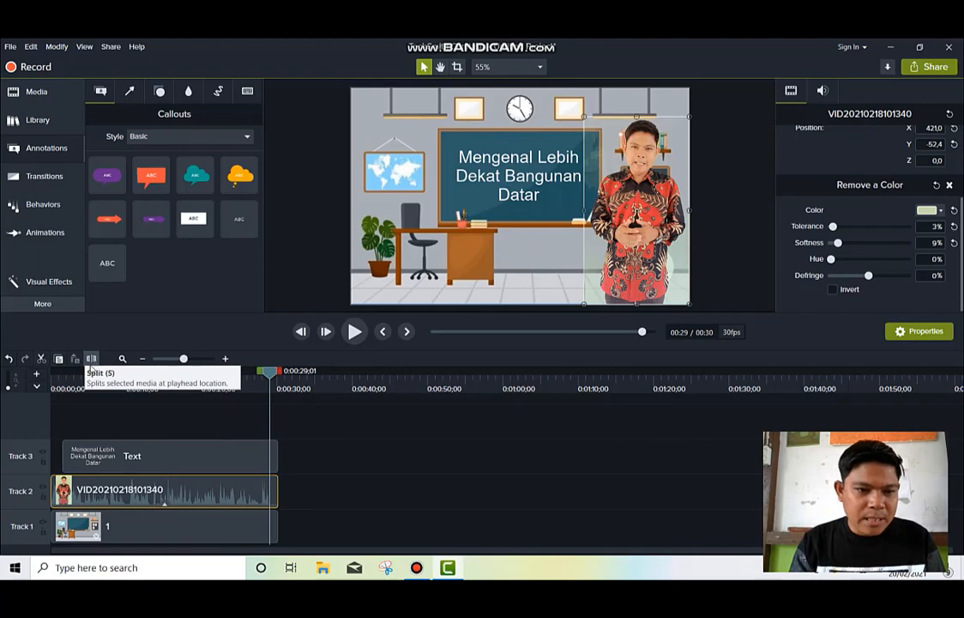
left_click(91, 359)
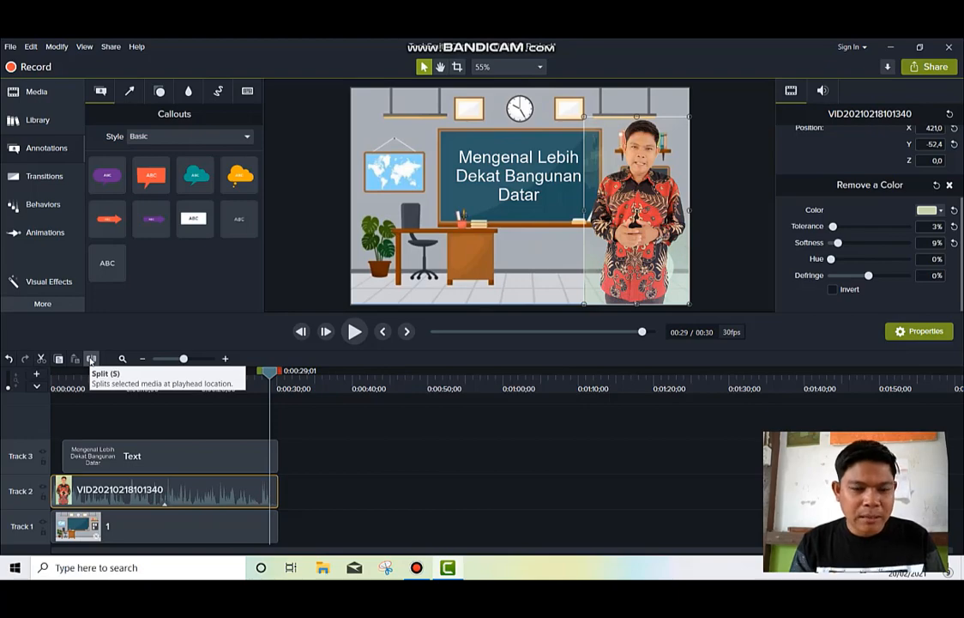
left_click(90, 360)
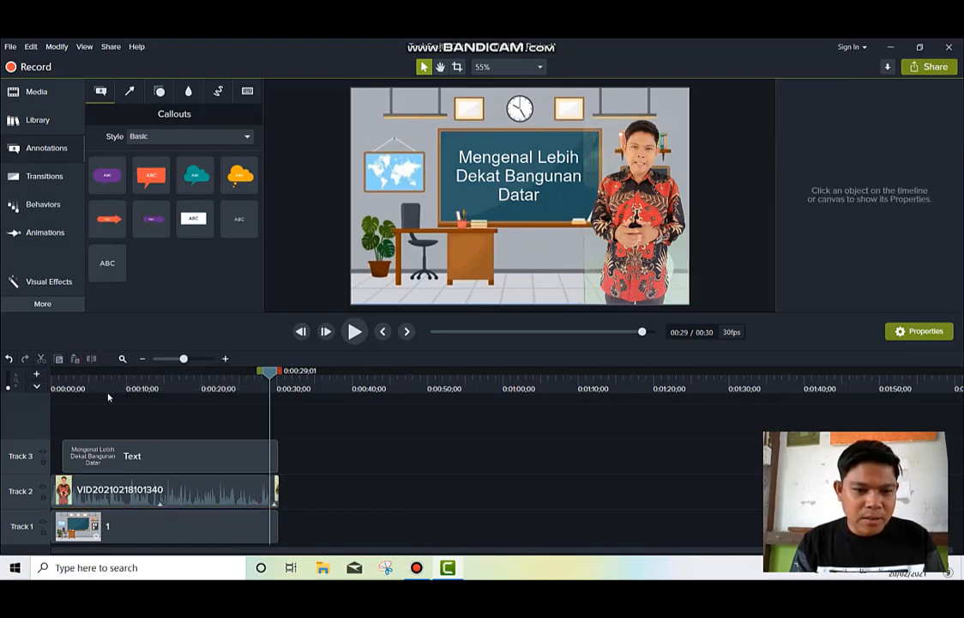
- Delete the short leftover presenter segment after the split on Track 2
left_click(154, 488)
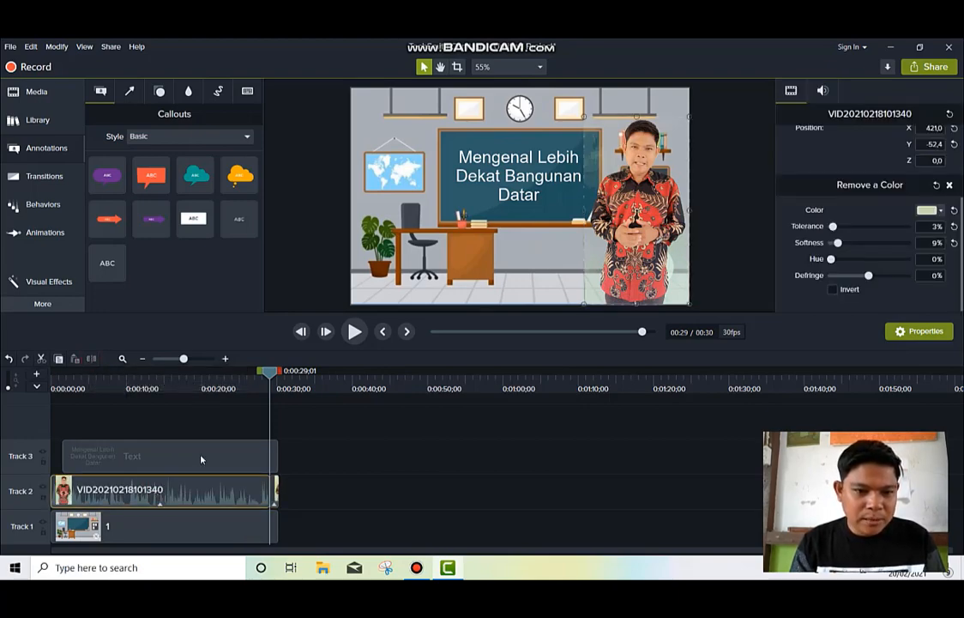
left_click(200, 456)
left_click(220, 501)
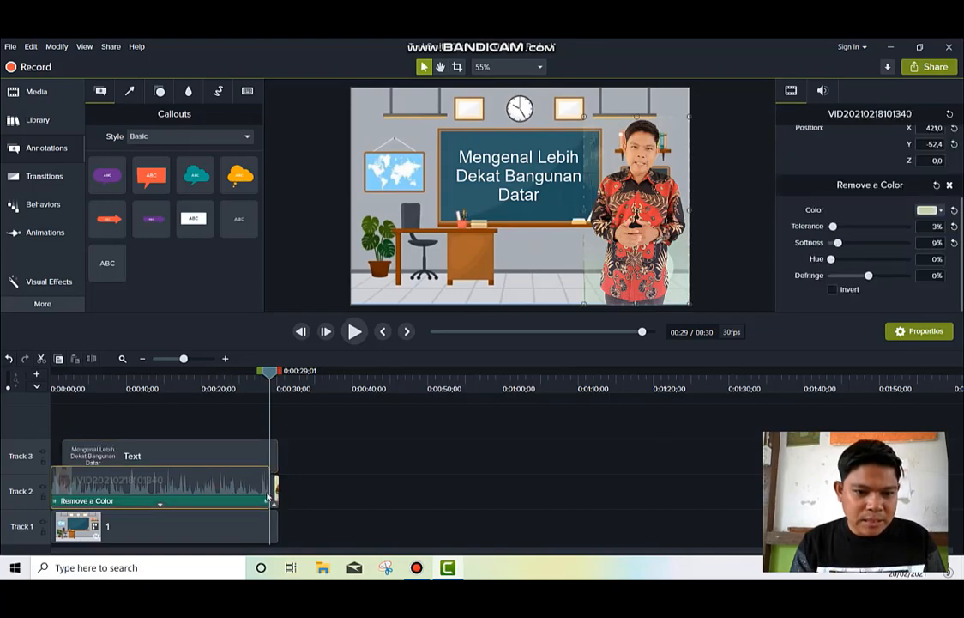
left_click(305, 484)
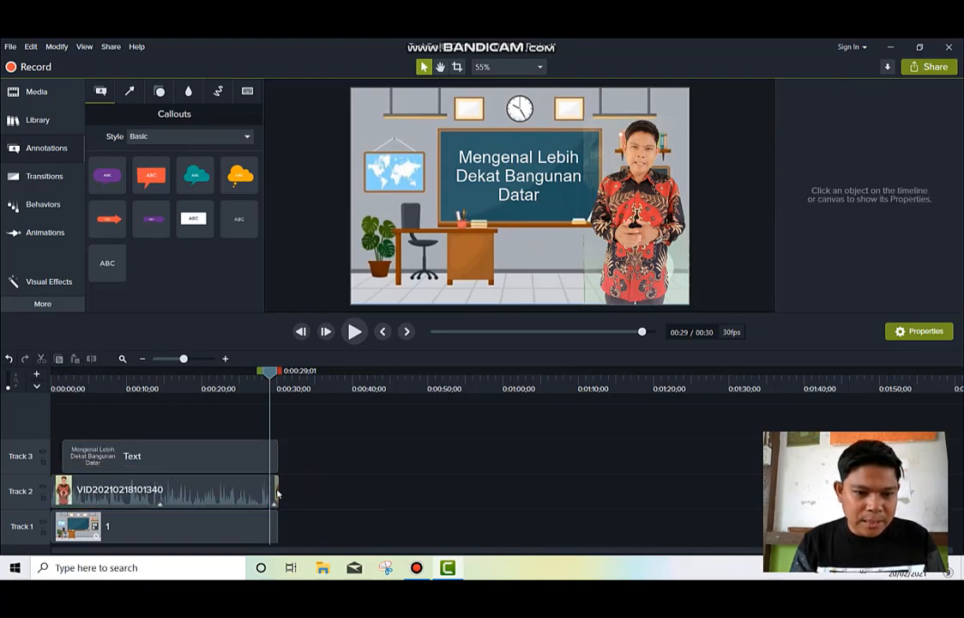
left_click(275, 490)
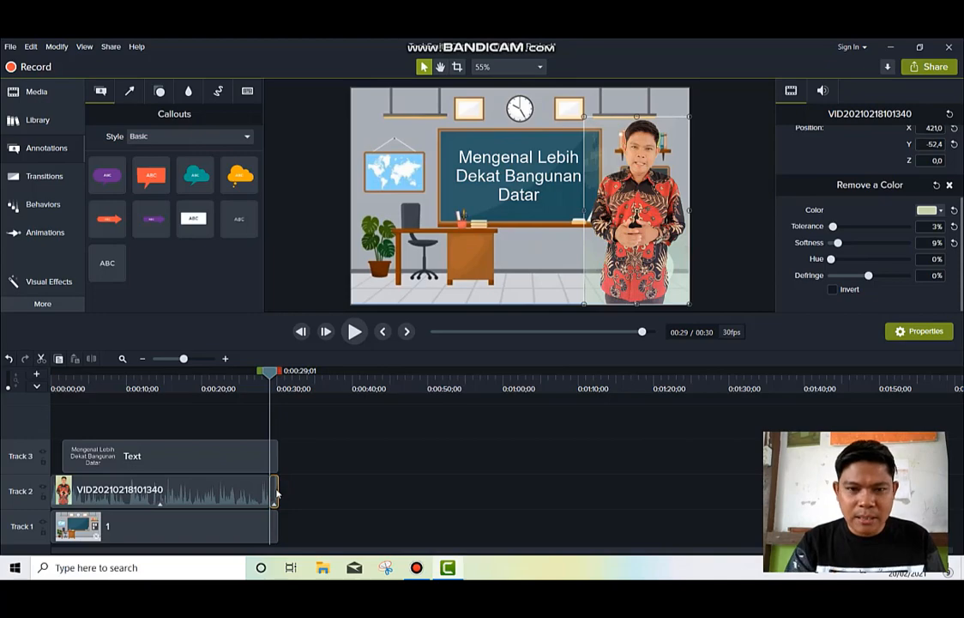
right_click(276, 492)
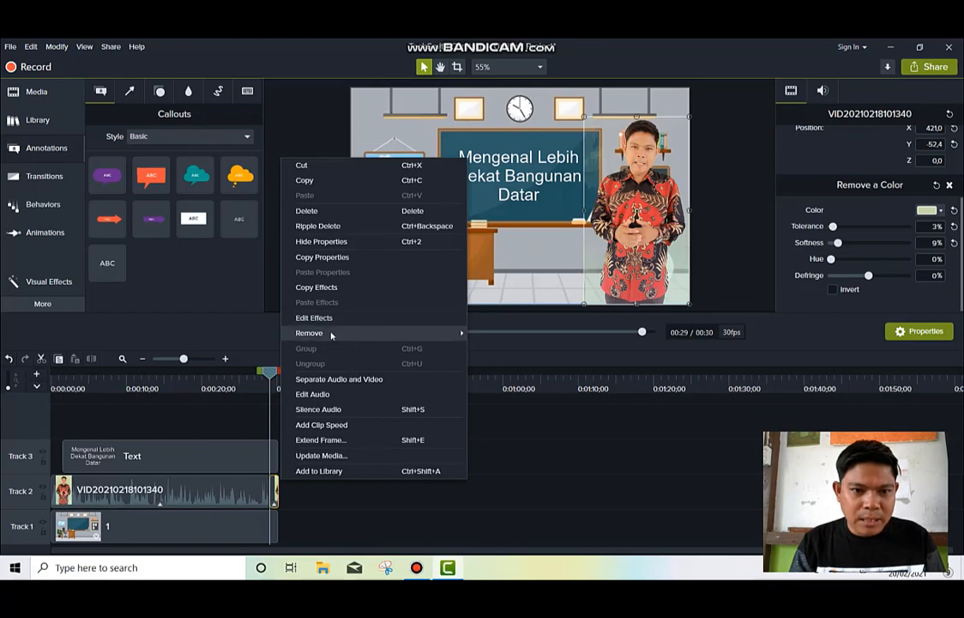
mouse_move(331, 335)
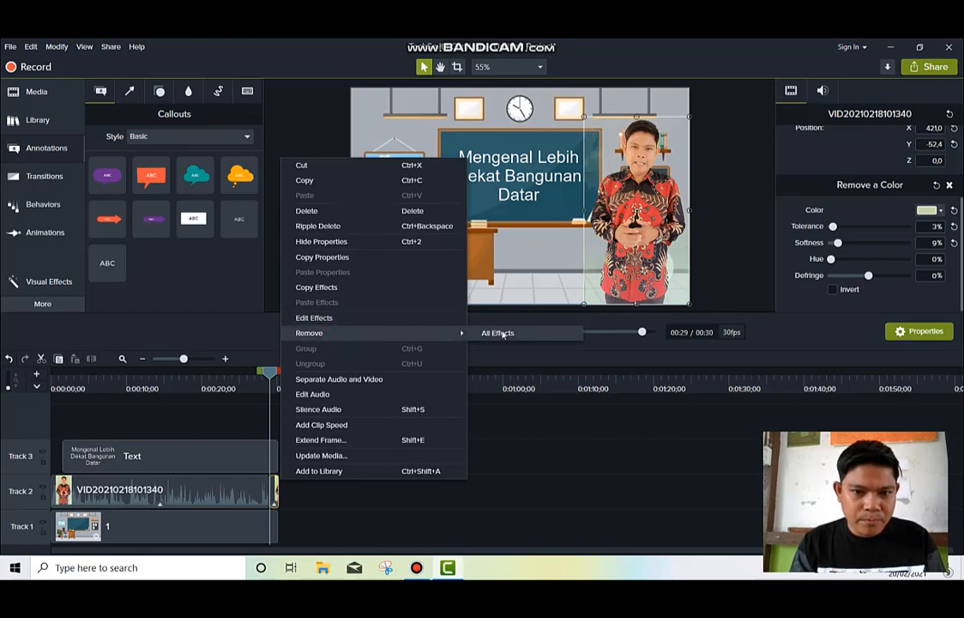
left_click(309, 210)
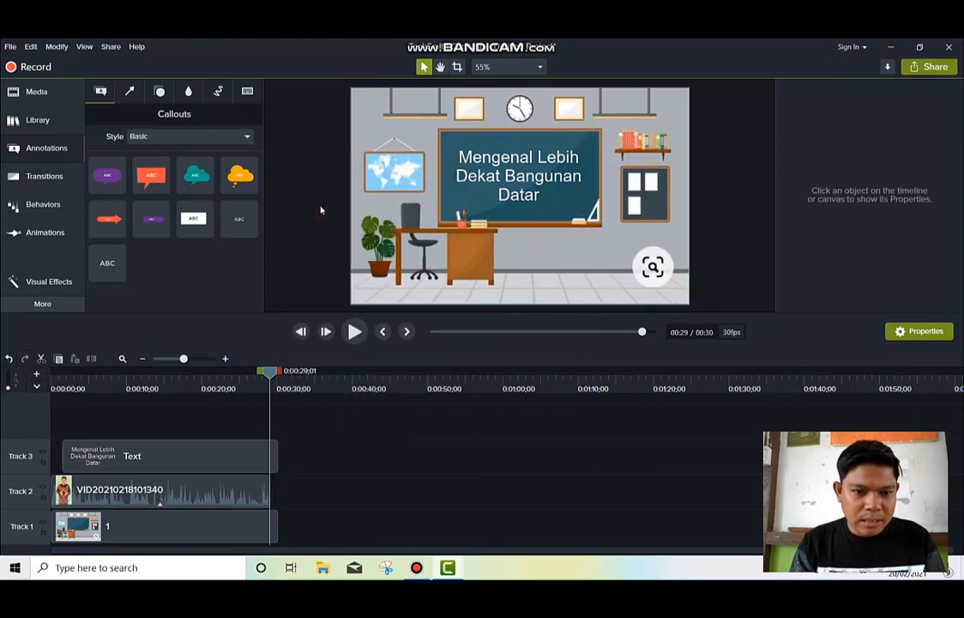
- Trim the ends of the title callout and the classroom image to match the presenter clip's end at 0:00:29;01
left_click(236, 456)
left_click_drag(277, 456, 267, 458)
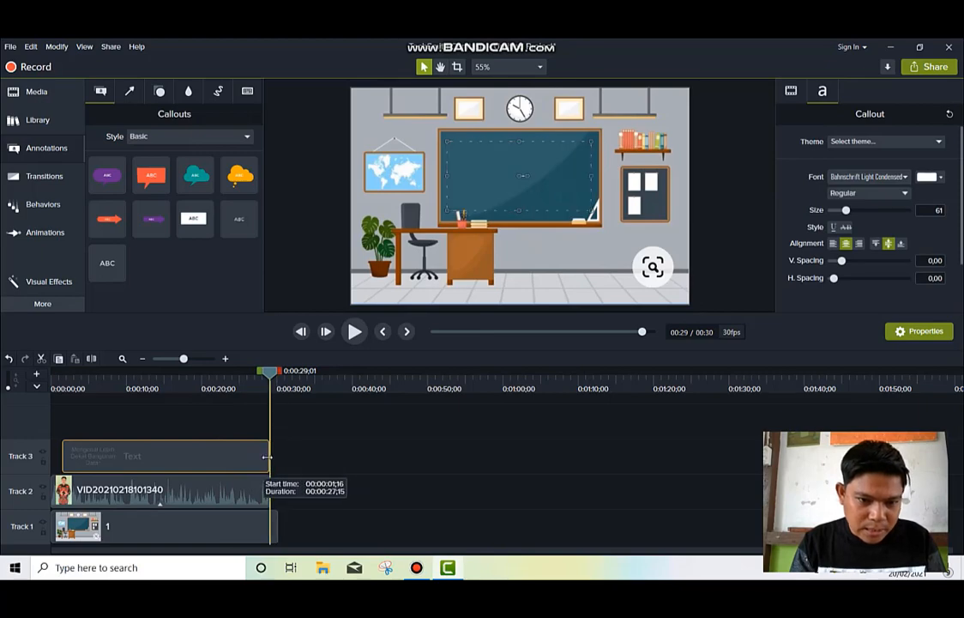
left_click(275, 530)
left_click_drag(277, 522, 269, 524)
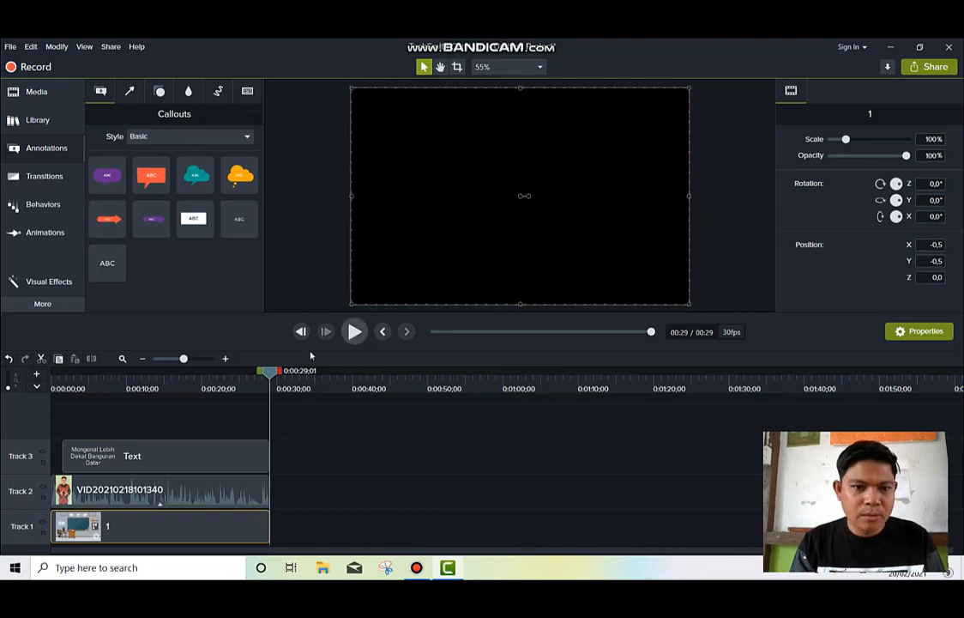
- Play back the trimmed ending of the video from about 0:00:21
left_click_drag(270, 377, 209, 374)
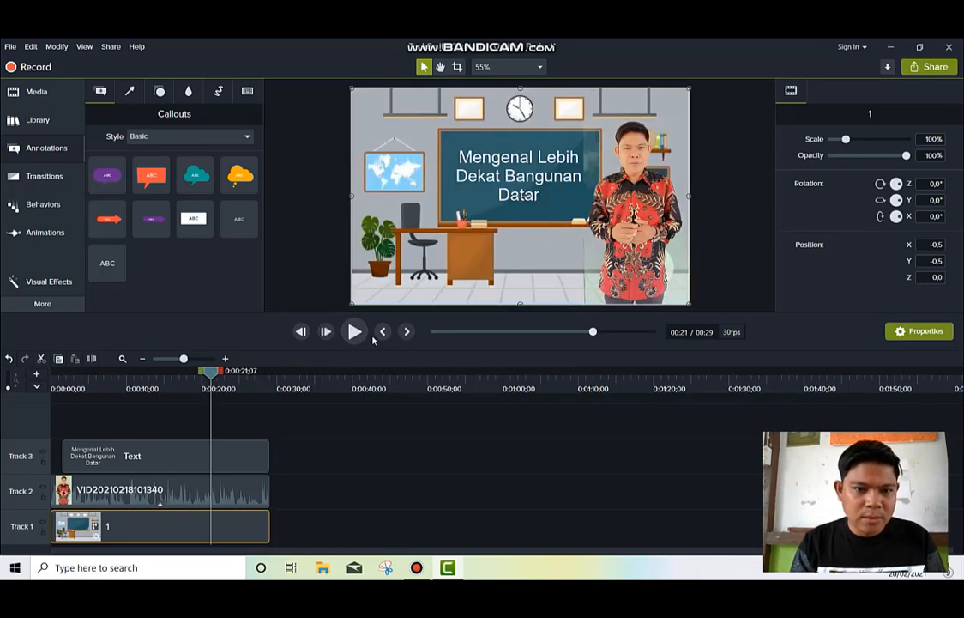
left_click(354, 331)
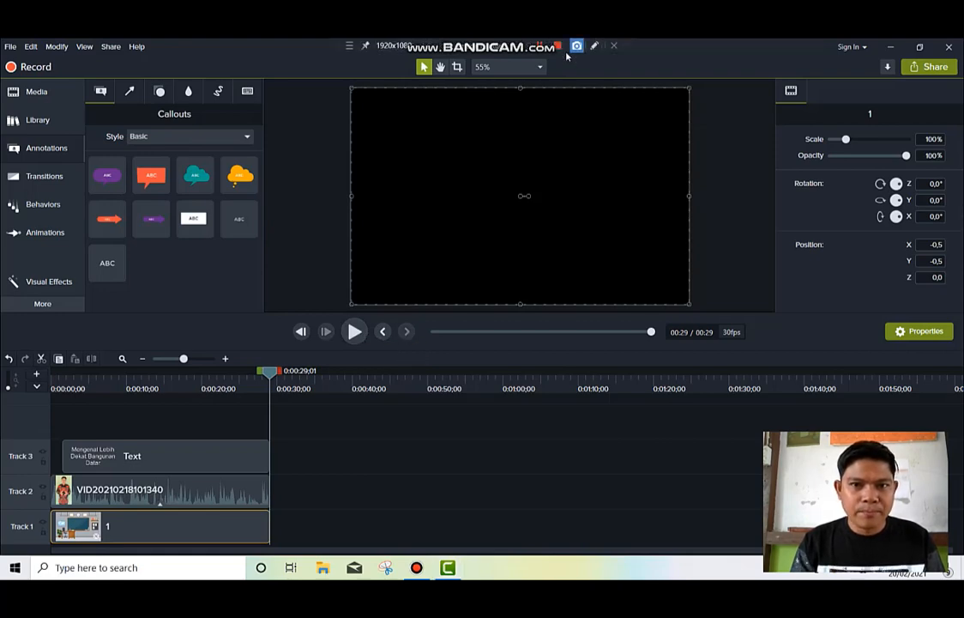
left_click(560, 50)
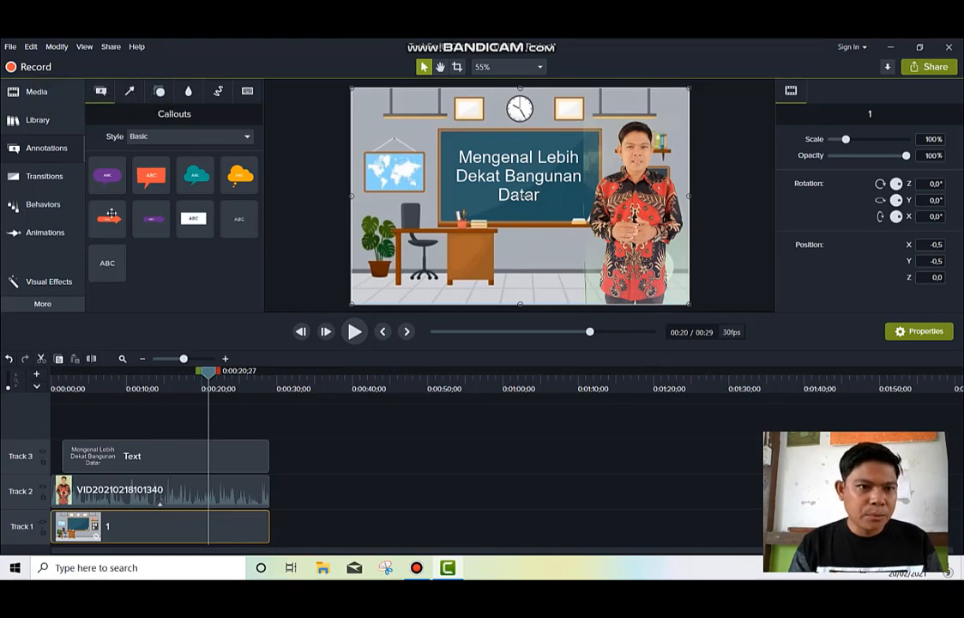
- Preview the Minimal Elegance Title 1 and linewipe intros from the Library's Intros folder
left_click(49, 125)
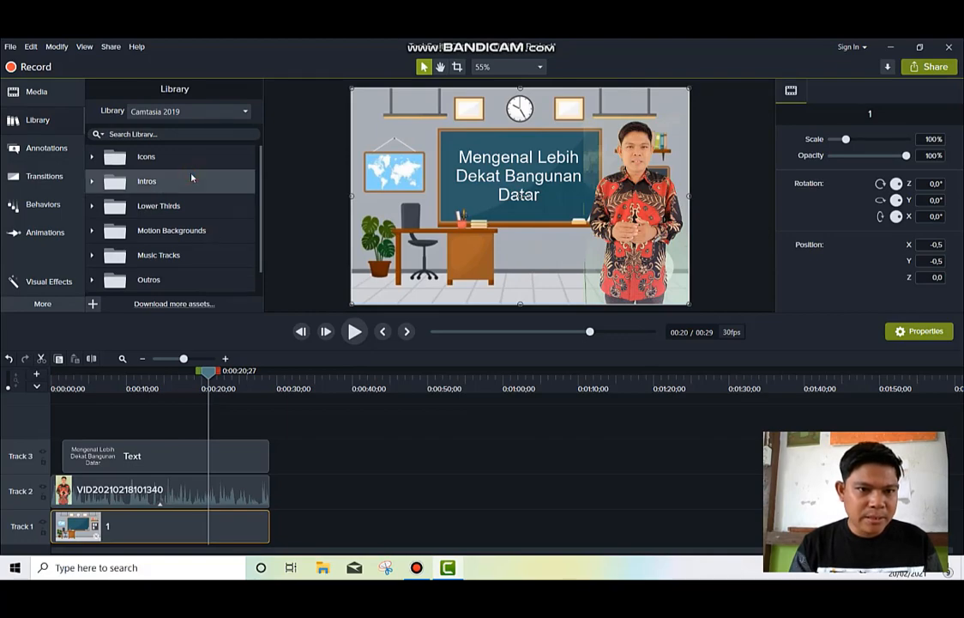
left_click(92, 183)
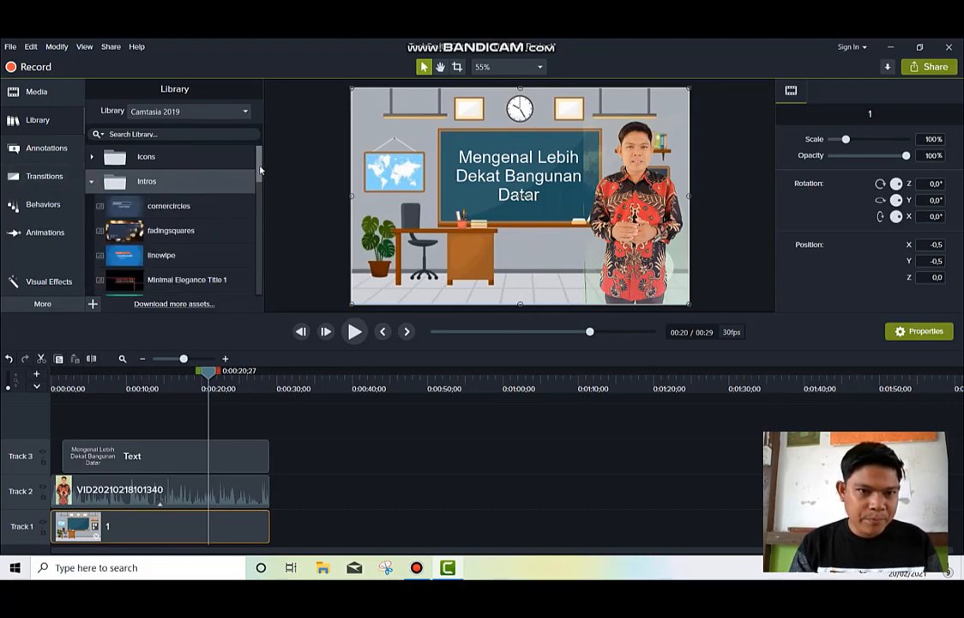
left_click_drag(261, 155, 263, 196)
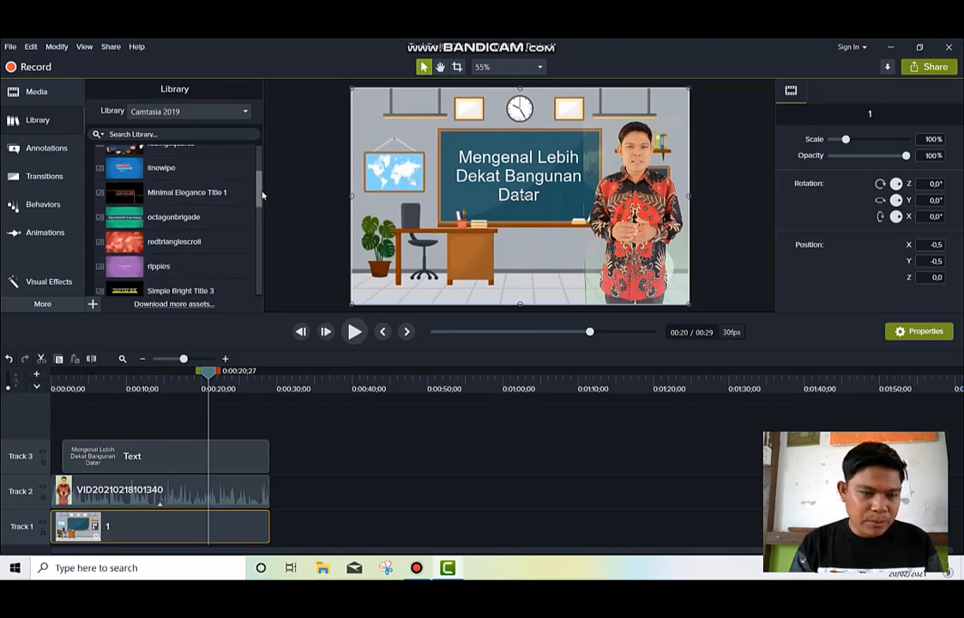
double_click(169, 198)
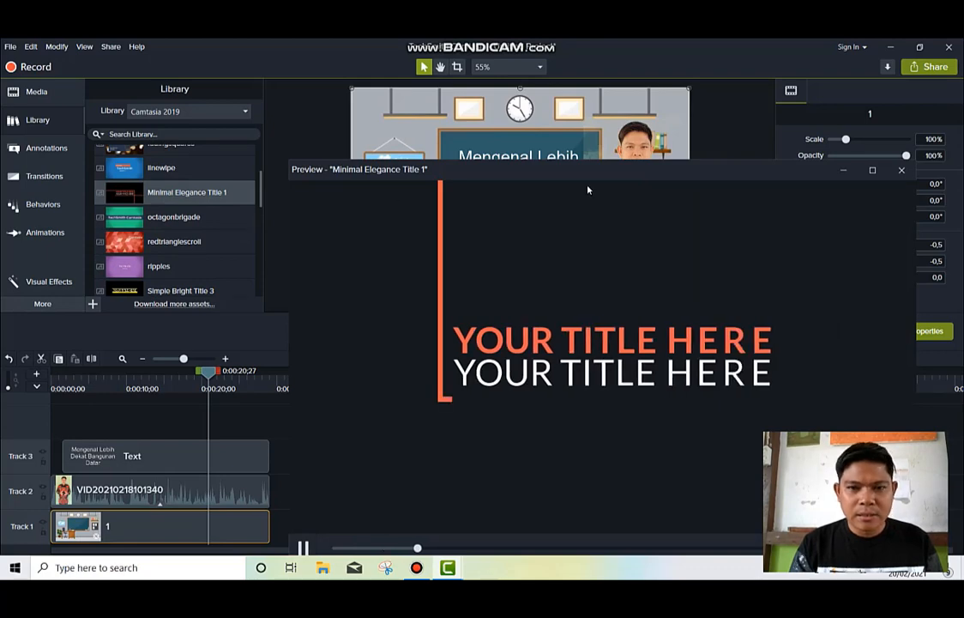
left_click_drag(582, 173, 512, 116)
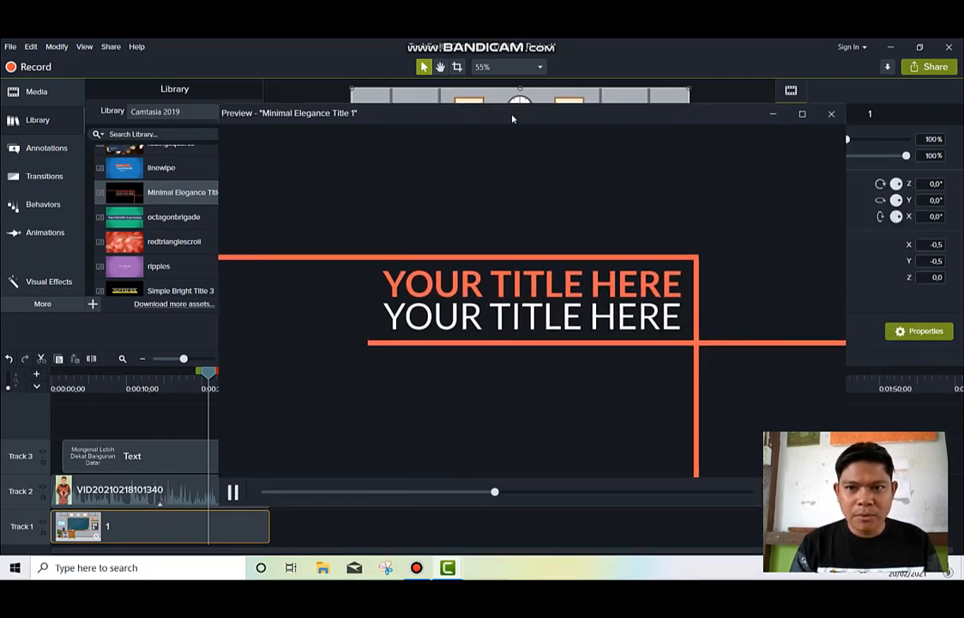
left_click(830, 115)
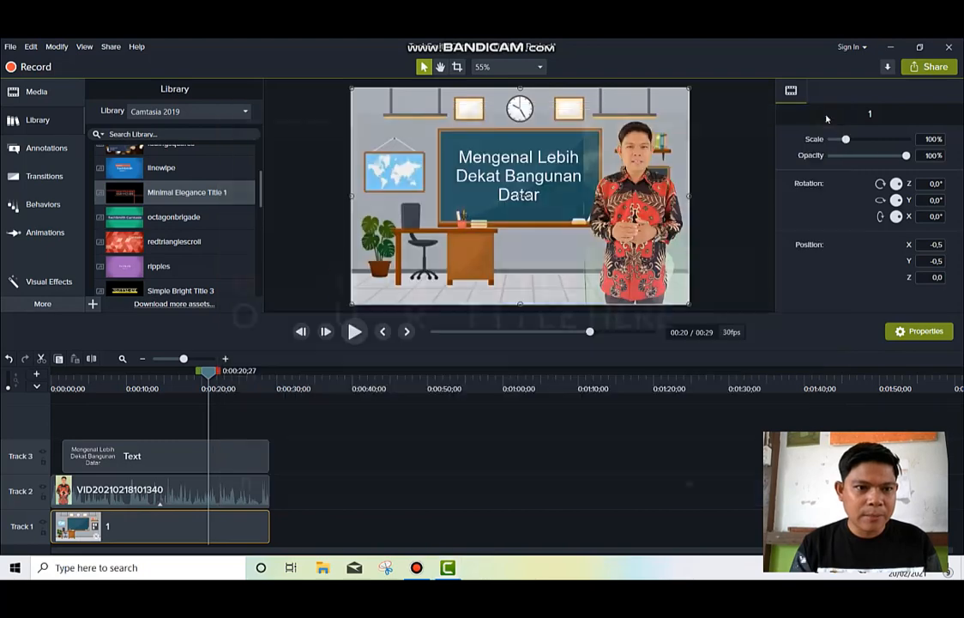
double_click(148, 169)
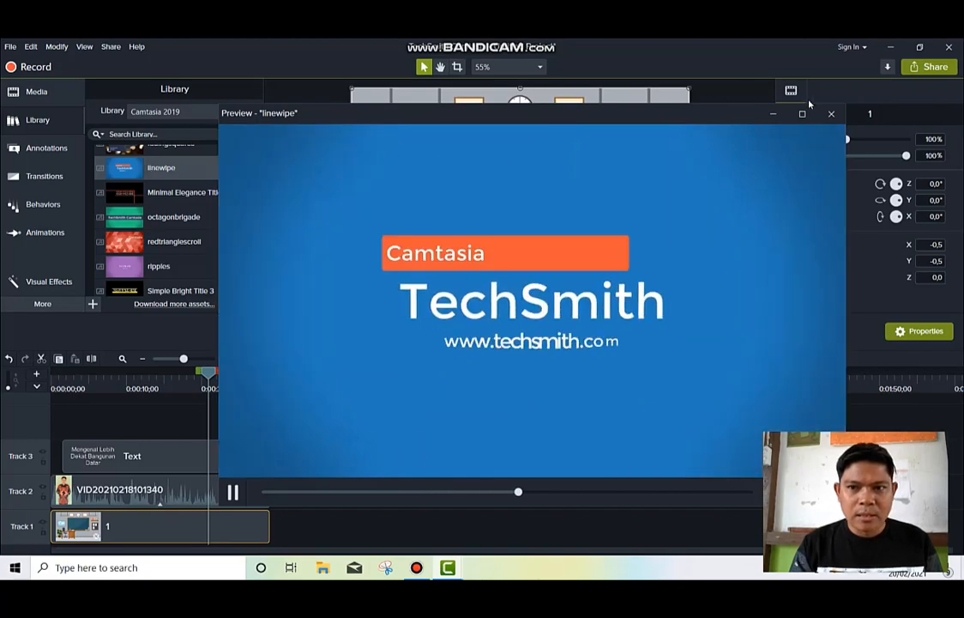
left_click(831, 115)
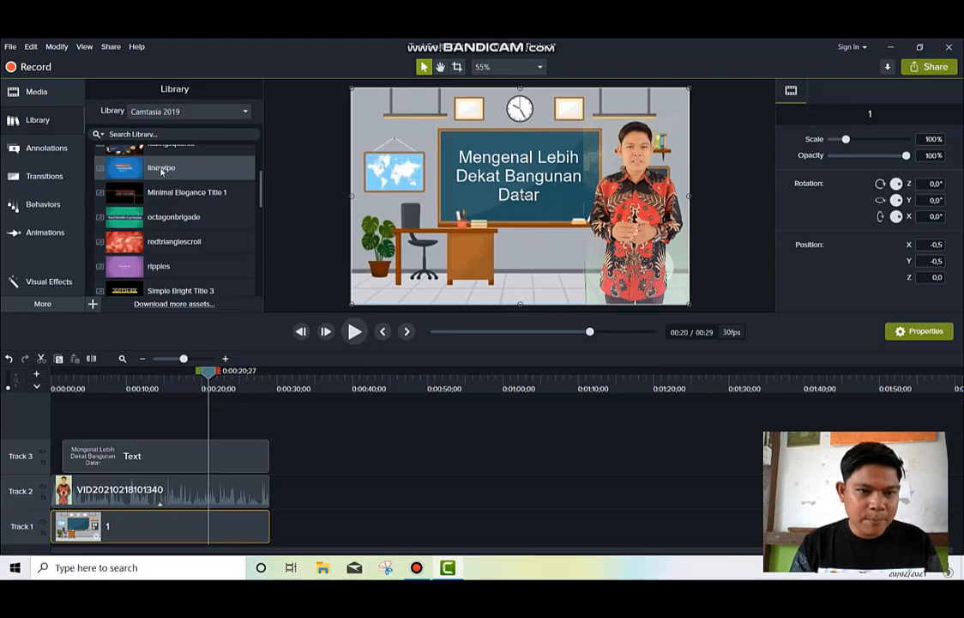
- Shift the classroom image, presenter video and title callout later on the timeline to free space at the start
left_click_drag(161, 171, 166, 175)
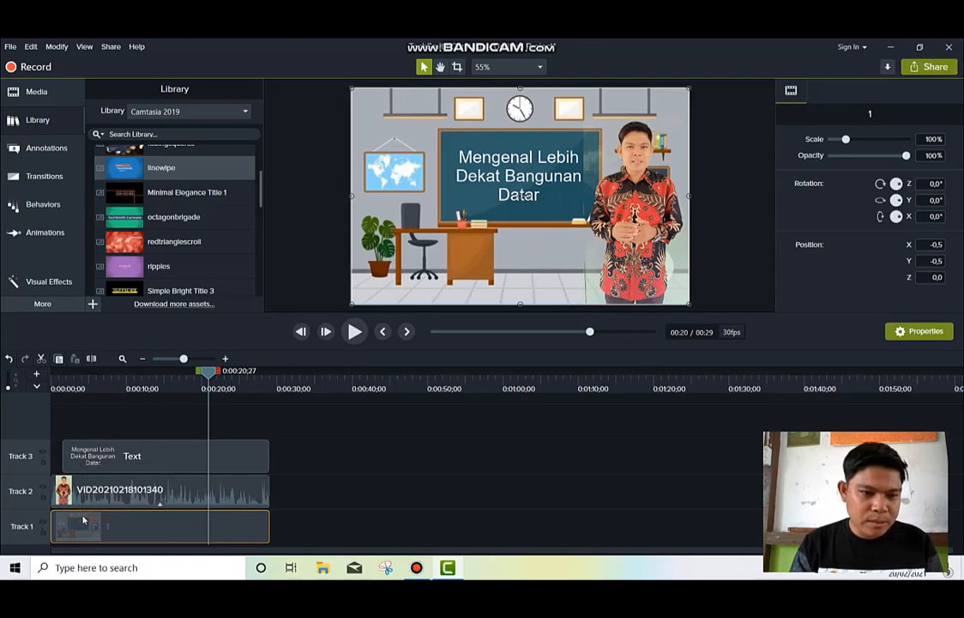
left_click_drag(83, 519, 129, 522)
left_click_drag(100, 463, 132, 463)
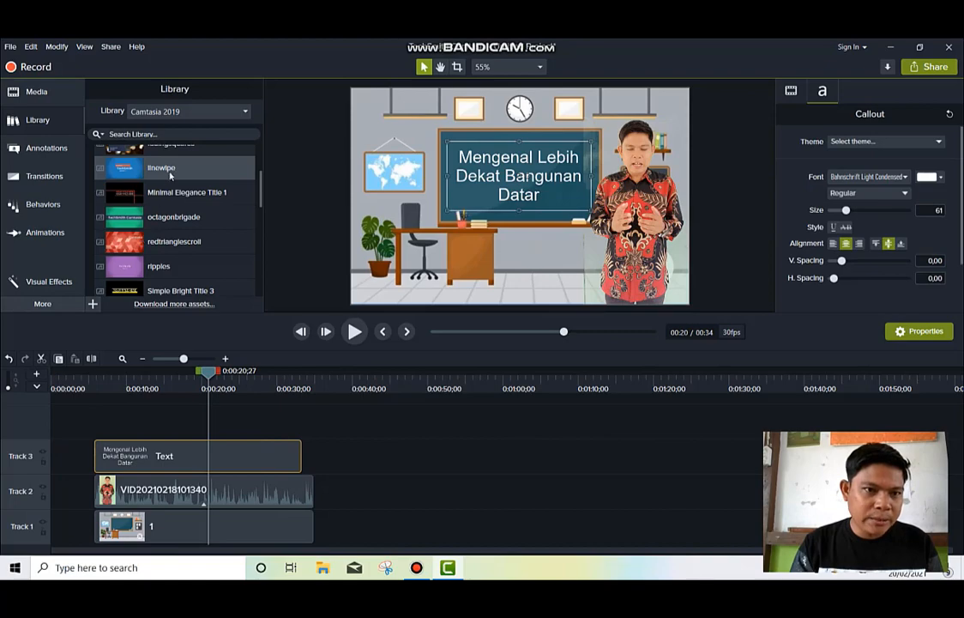
- Place the linewipe intro at the start of Track 1, with the existing clips moved to follow directly after it
left_click_drag(170, 174, 69, 458)
left_click_drag(58, 534, 61, 532)
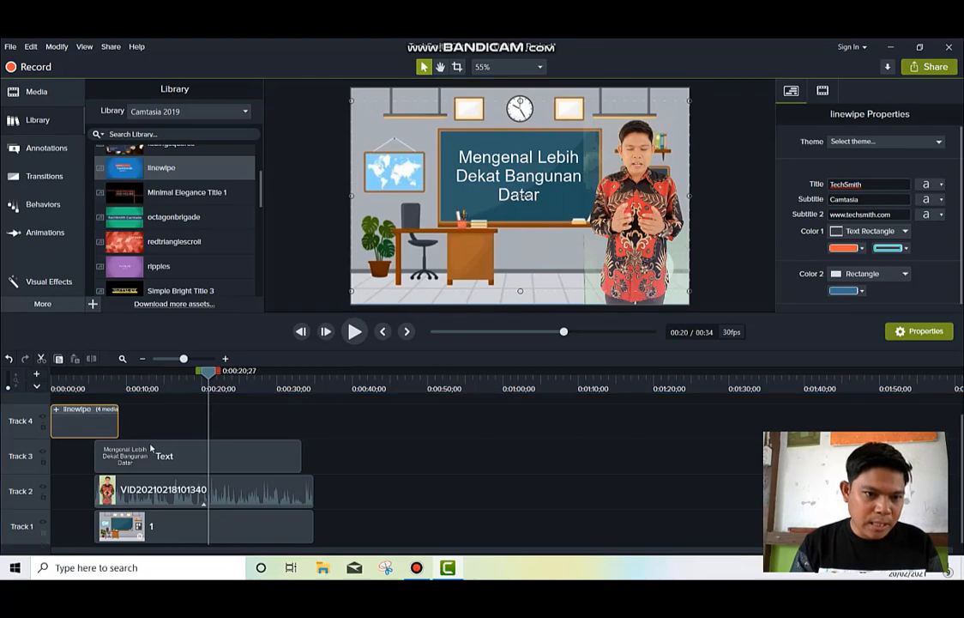
left_click_drag(151, 448, 148, 520)
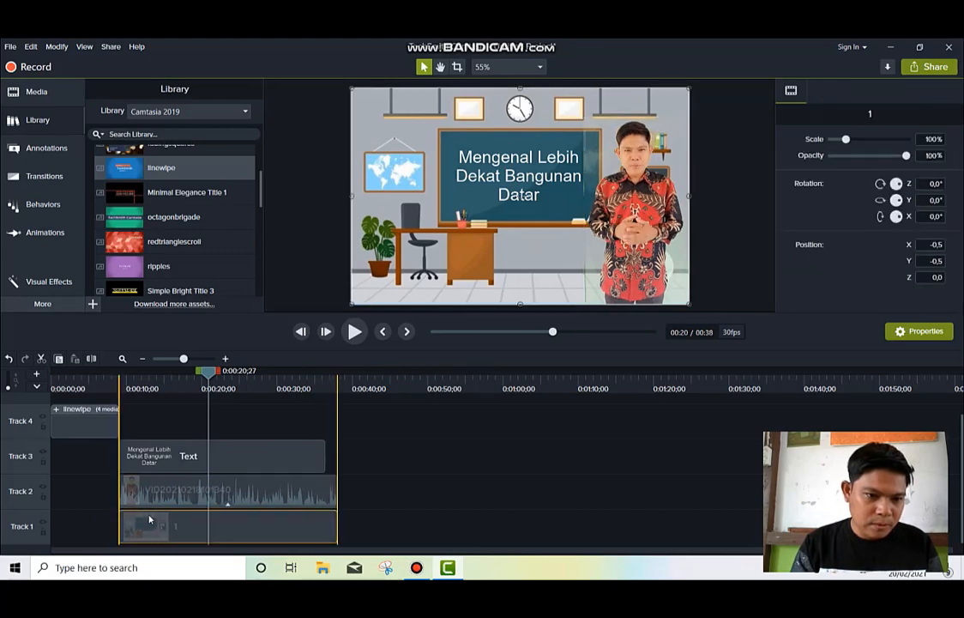
left_click_drag(76, 424, 89, 533)
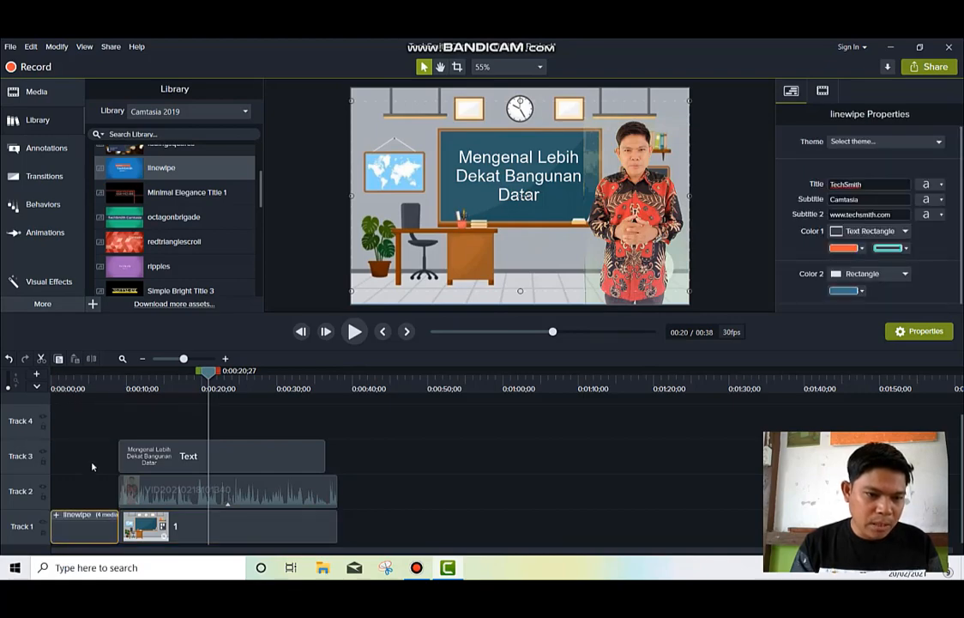
- Play back the linewipe intro on the timeline from about 0:00:02
left_click_drag(207, 378, 68, 415)
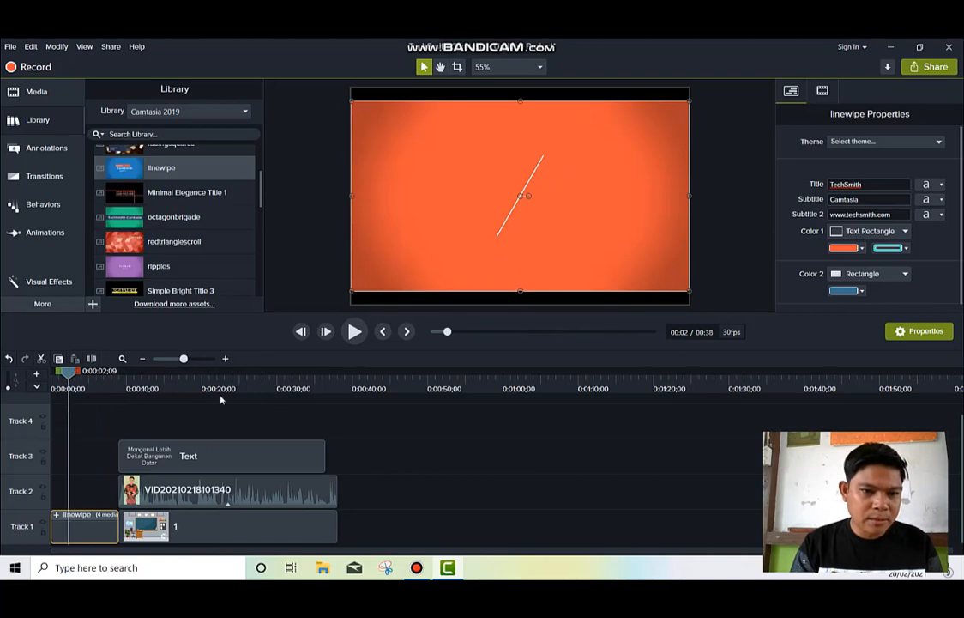
left_click(355, 333)
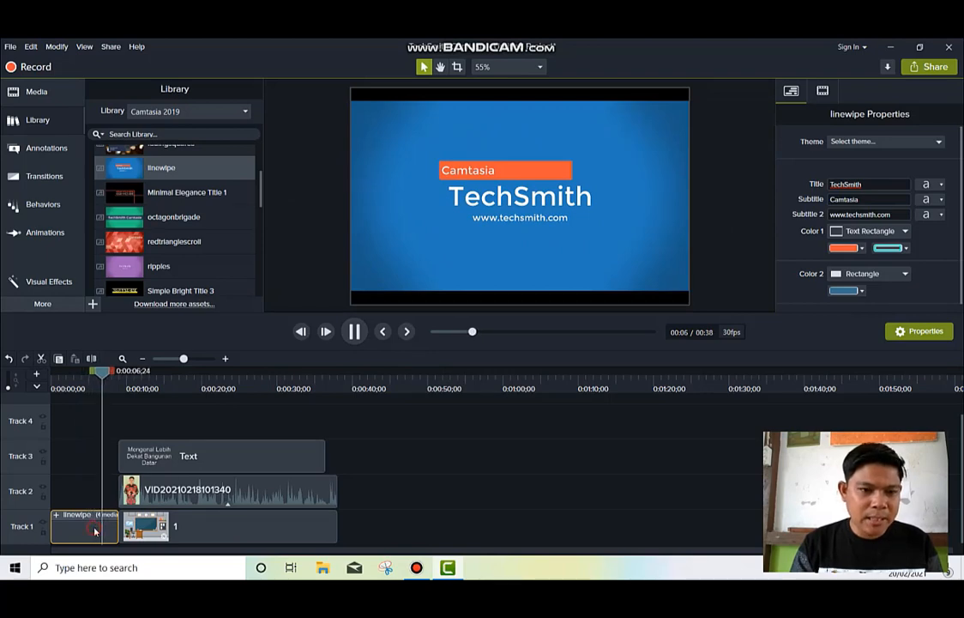
left_click(385, 336)
- Expand the linewipe group and replace its TechSmith title text with the presenter's name
double_click(456, 212)
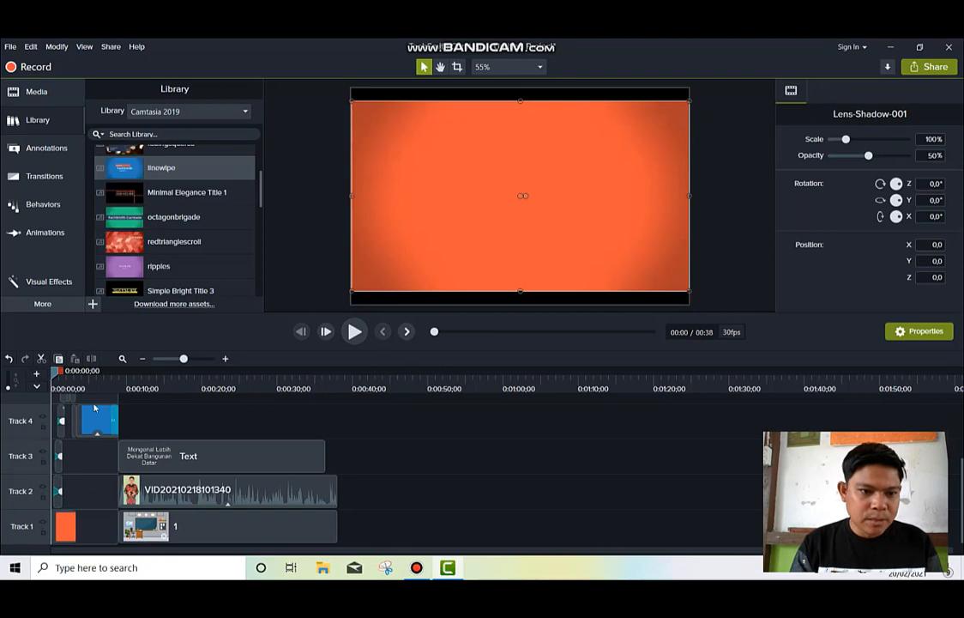
left_click(80, 526)
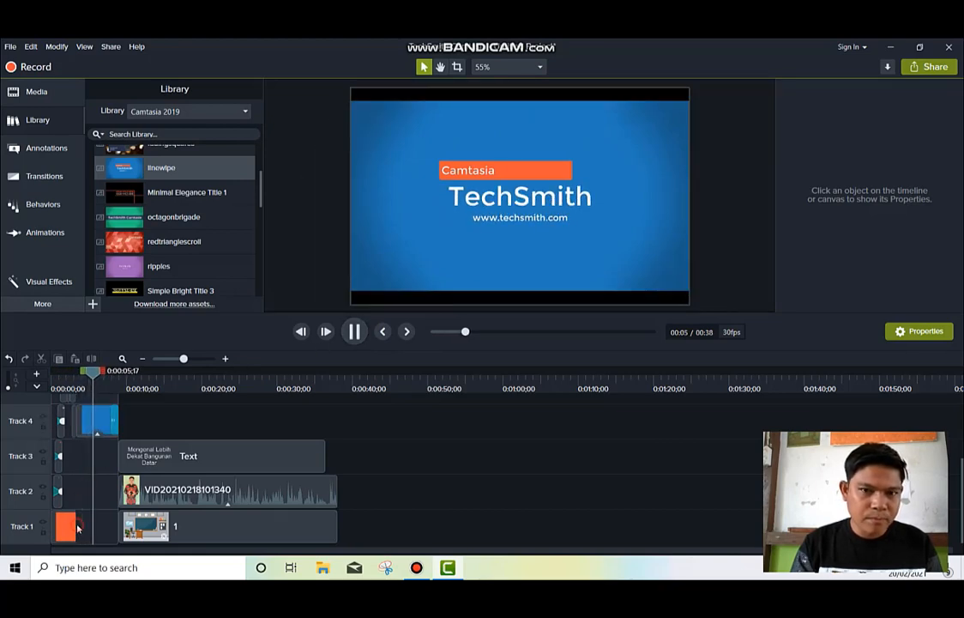
left_click(519, 197)
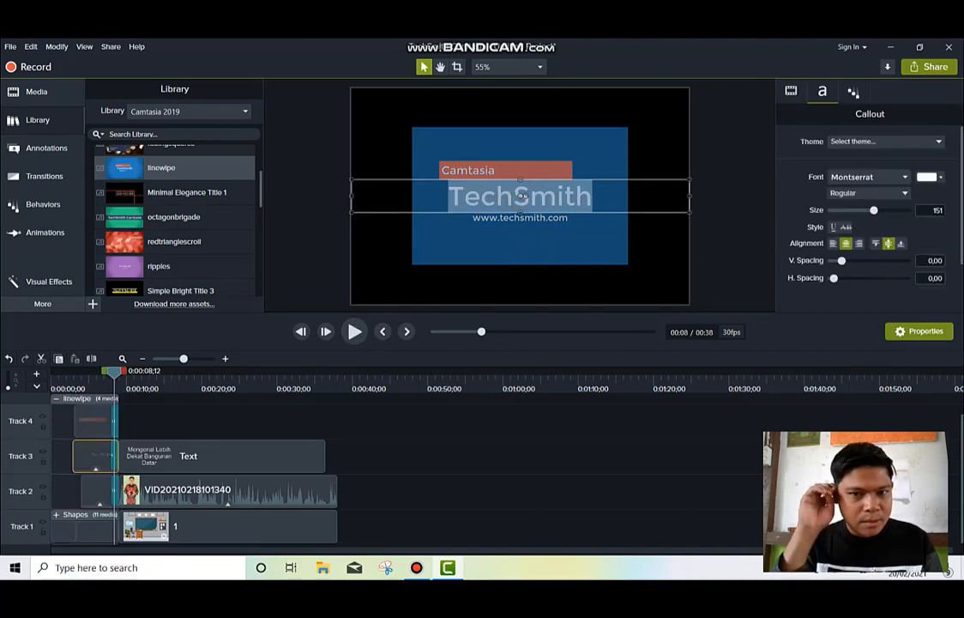
type("C")
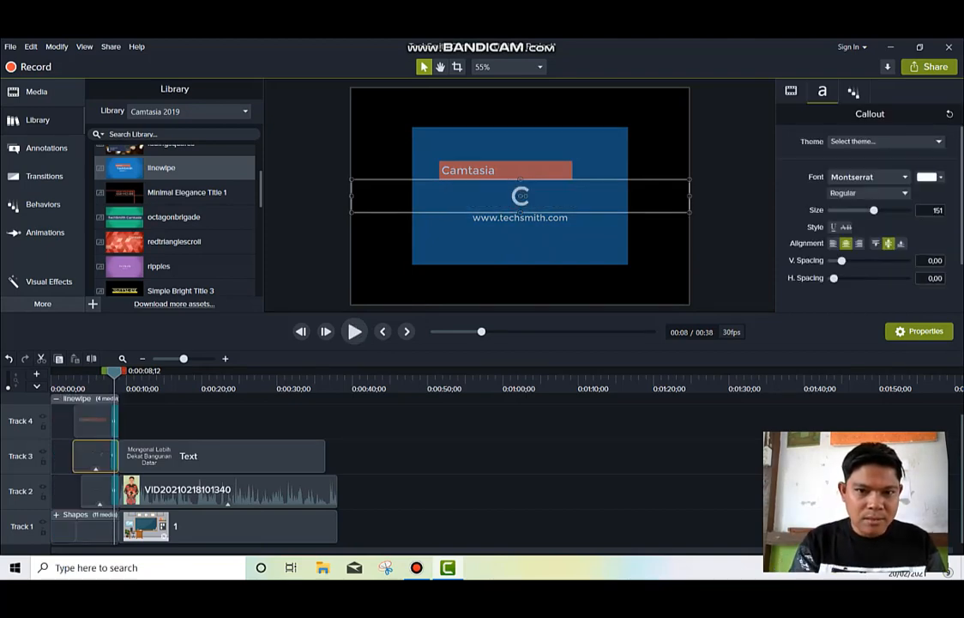
key("BackSpace")
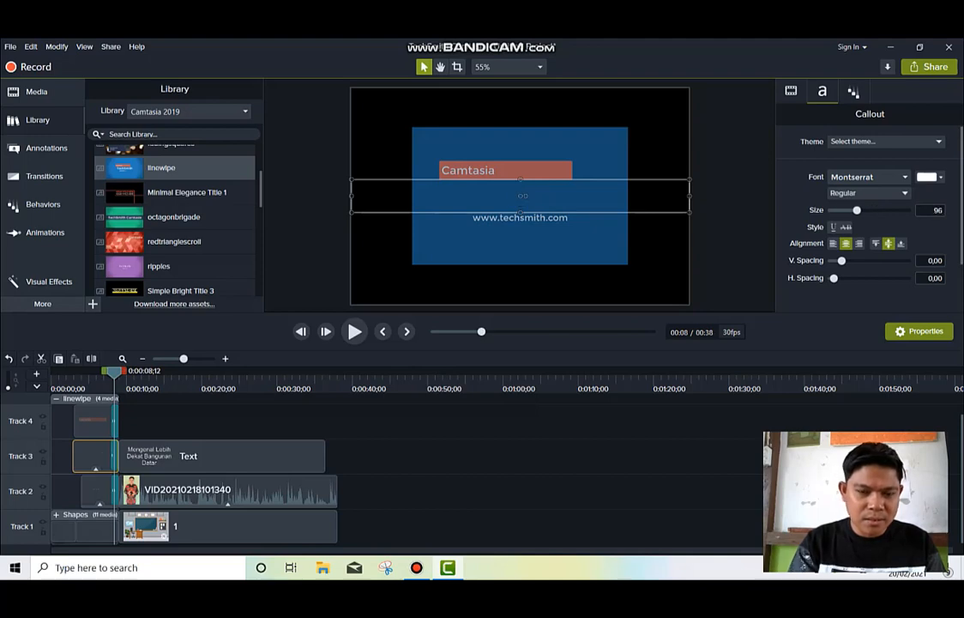
type("Suhardi")
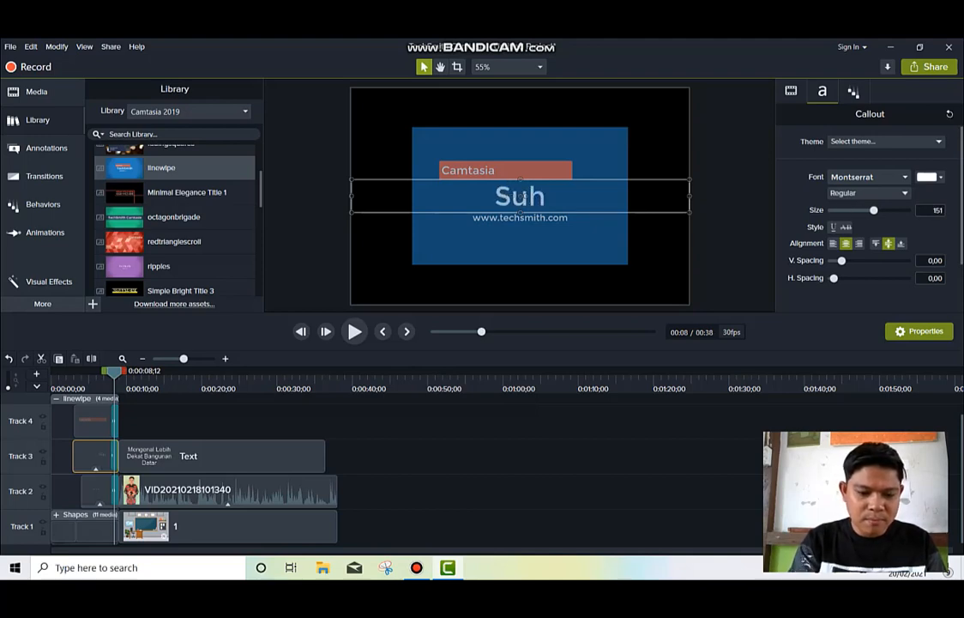
- Change the intro's Camtasia subtitle to "Cenel" and delete the website line below the title
double_click(485, 171)
key("BackSpace")
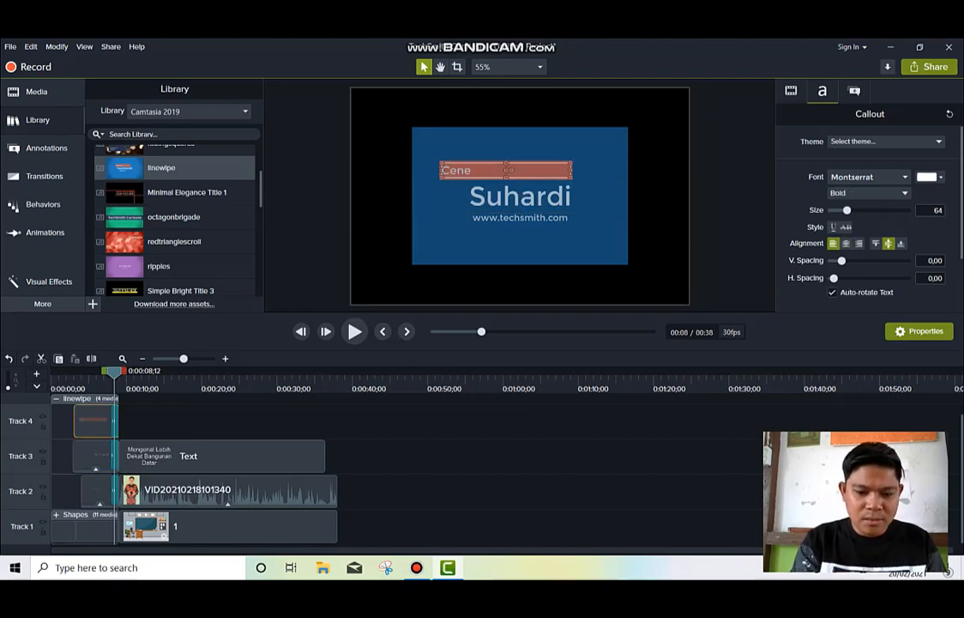
left_click(509, 219)
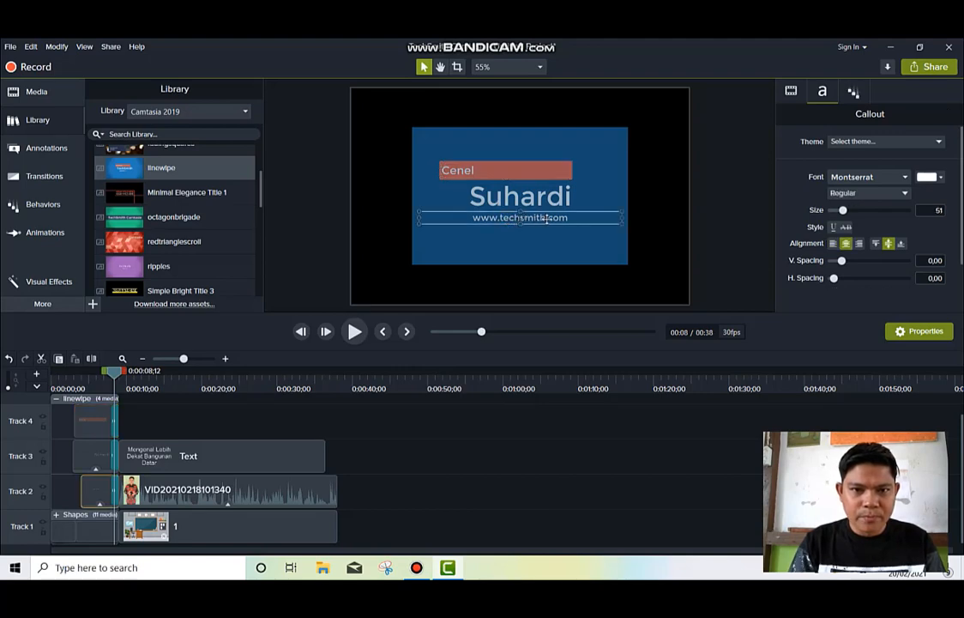
key("Delete")
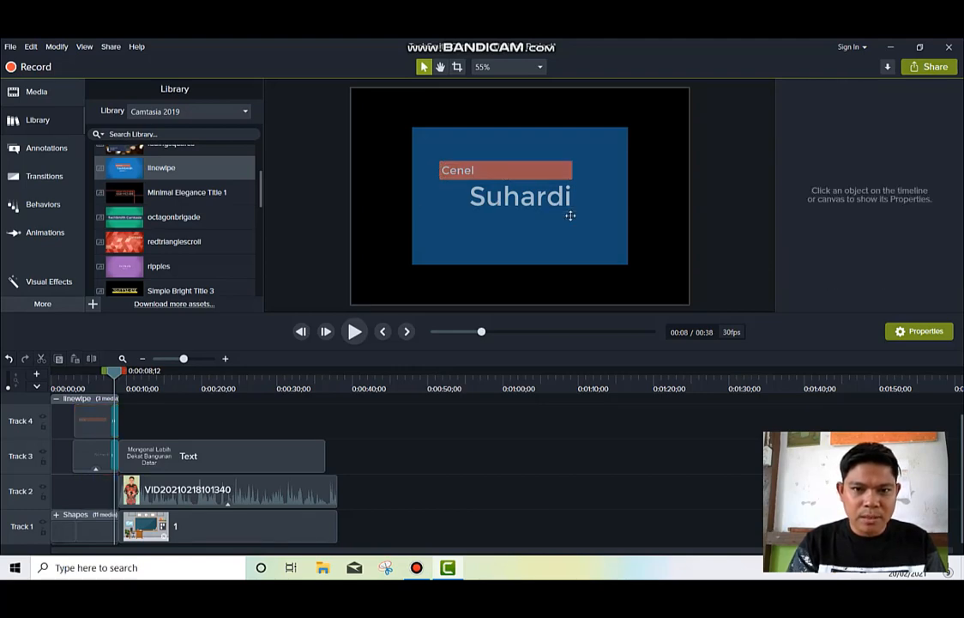
- Play the video from the beginning through the edited intro into the classroom scene, stopping at about 0:00:16
left_click(354, 331)
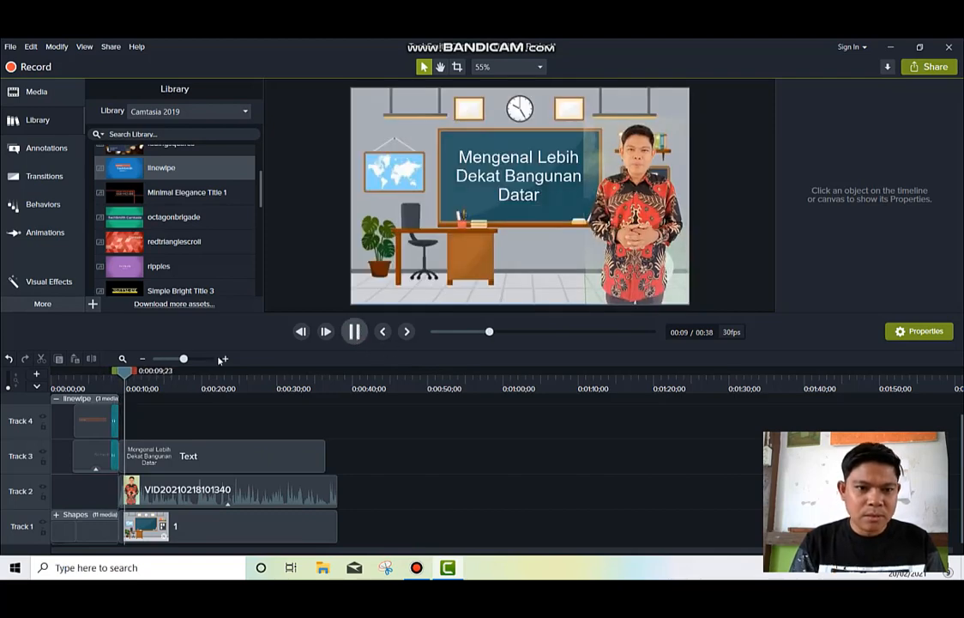
left_click(67, 377)
left_click(54, 386)
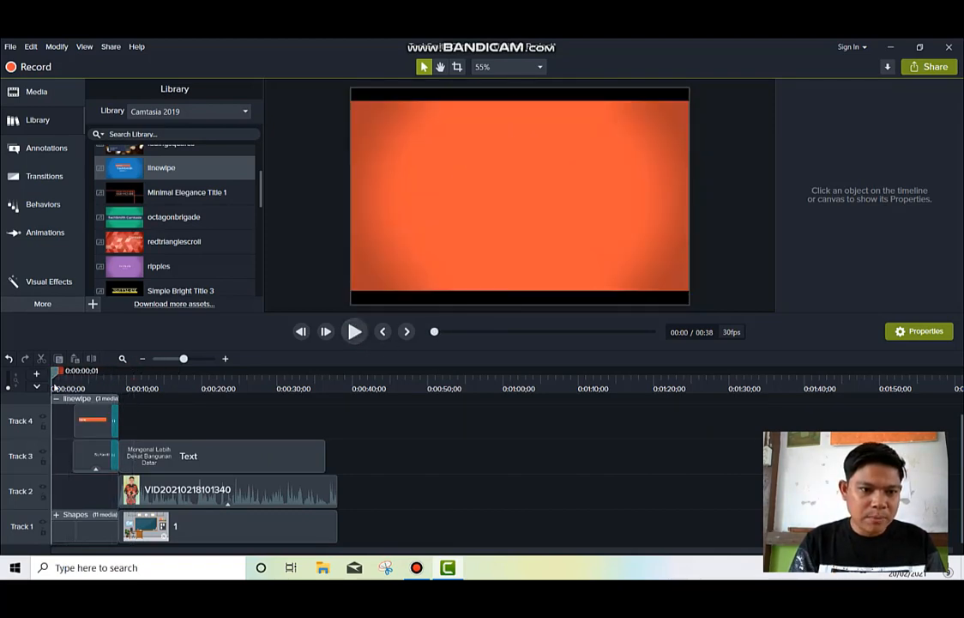
left_click(355, 331)
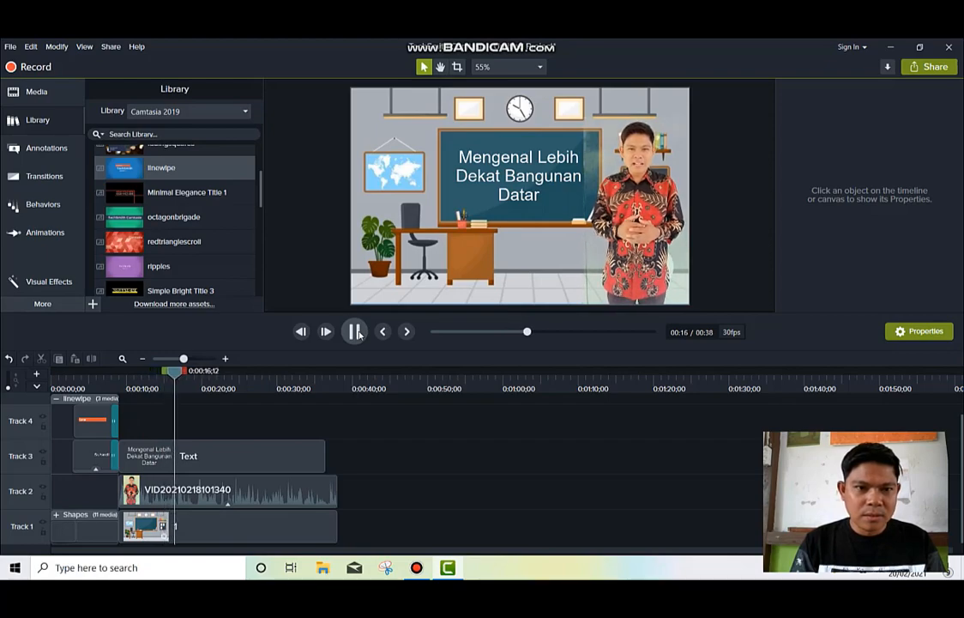
left_click(356, 332)
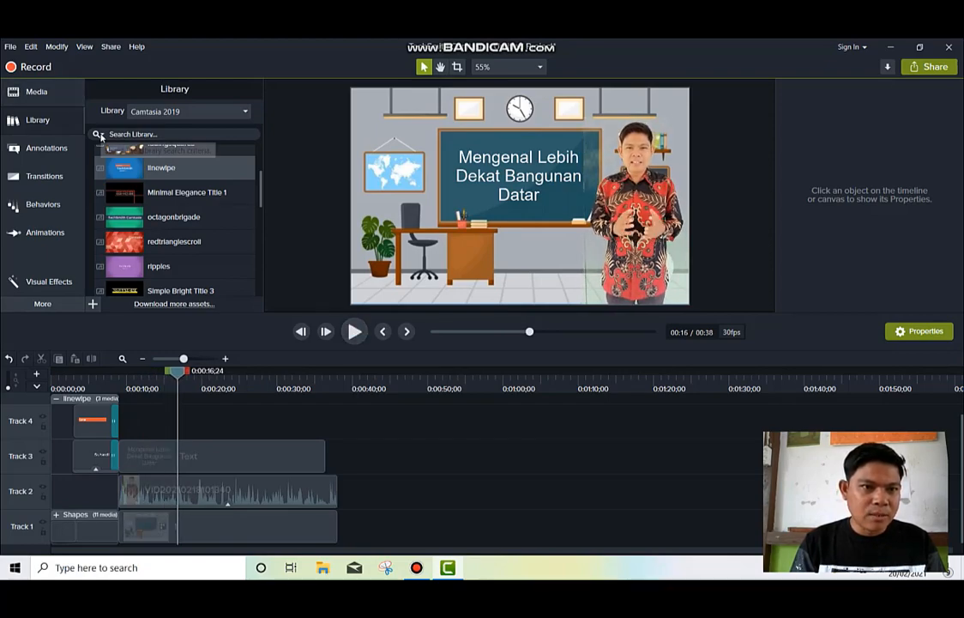
- Collapse the Library's Intros folder and look through the remaining asset folders down to Outros
left_click(133, 138)
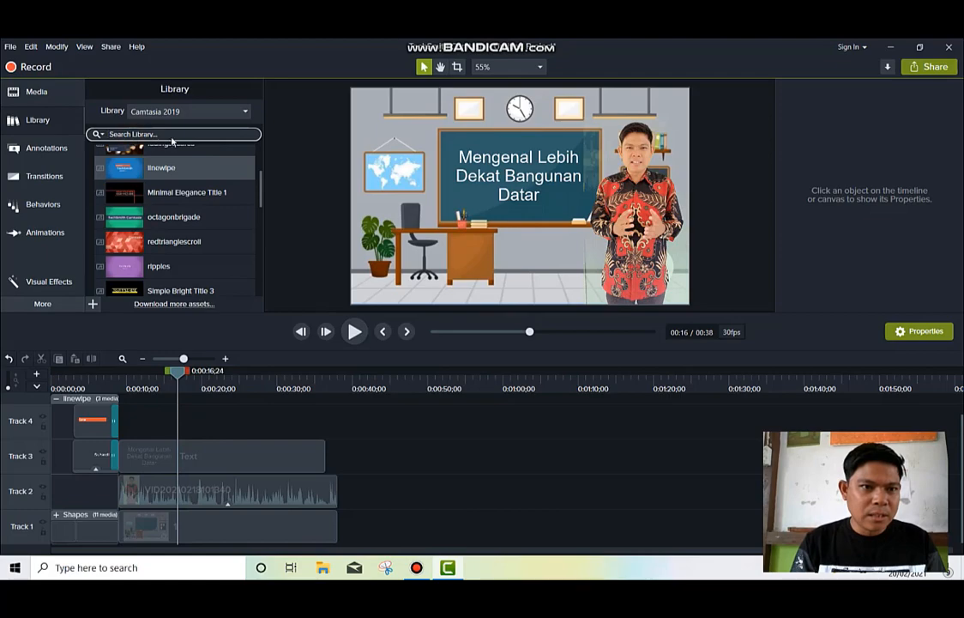
left_click(63, 152)
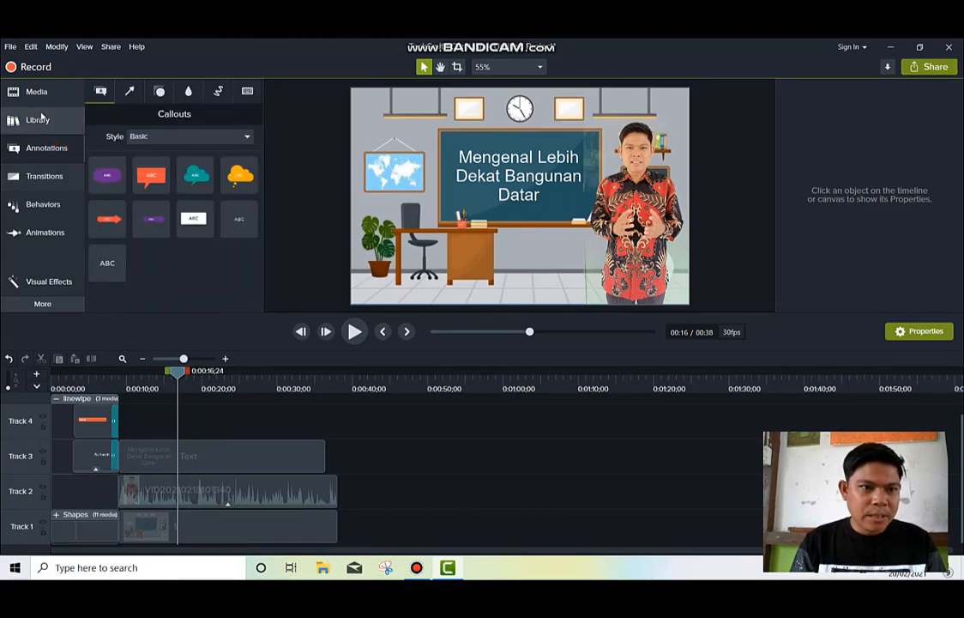
left_click(42, 117)
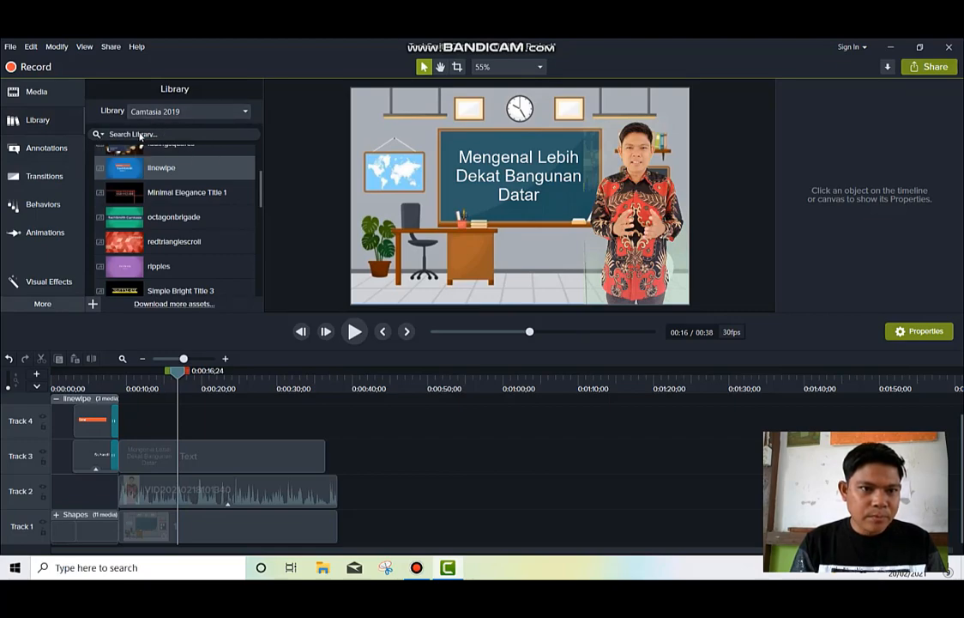
left_click_drag(258, 177, 255, 148)
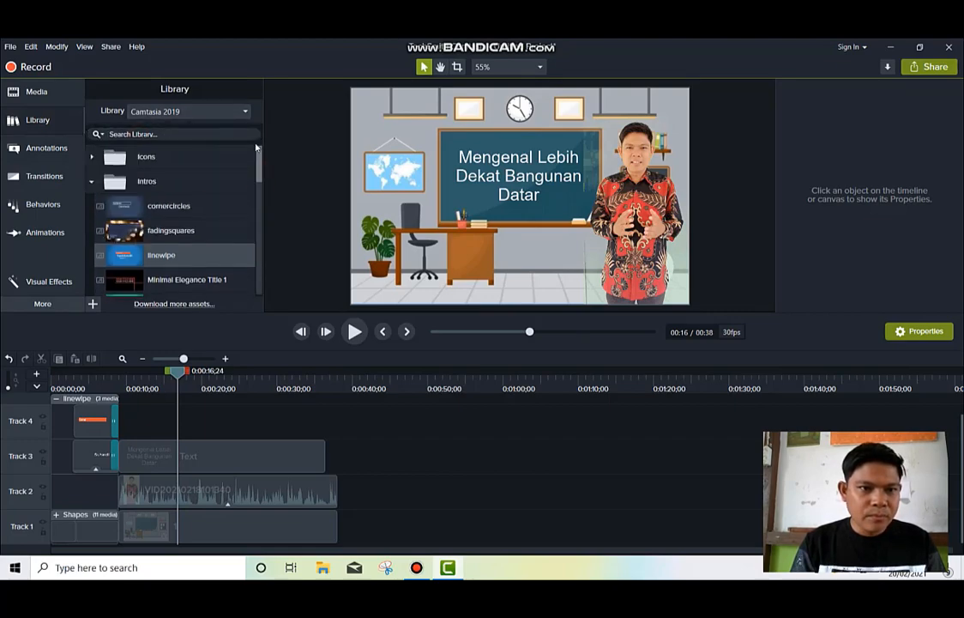
left_click(90, 181)
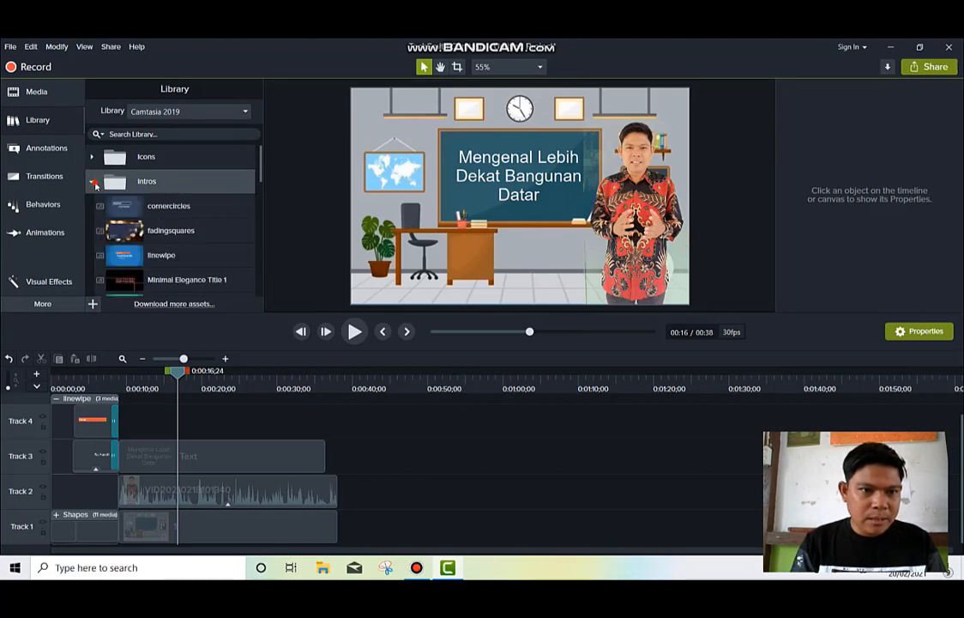
left_click(92, 182)
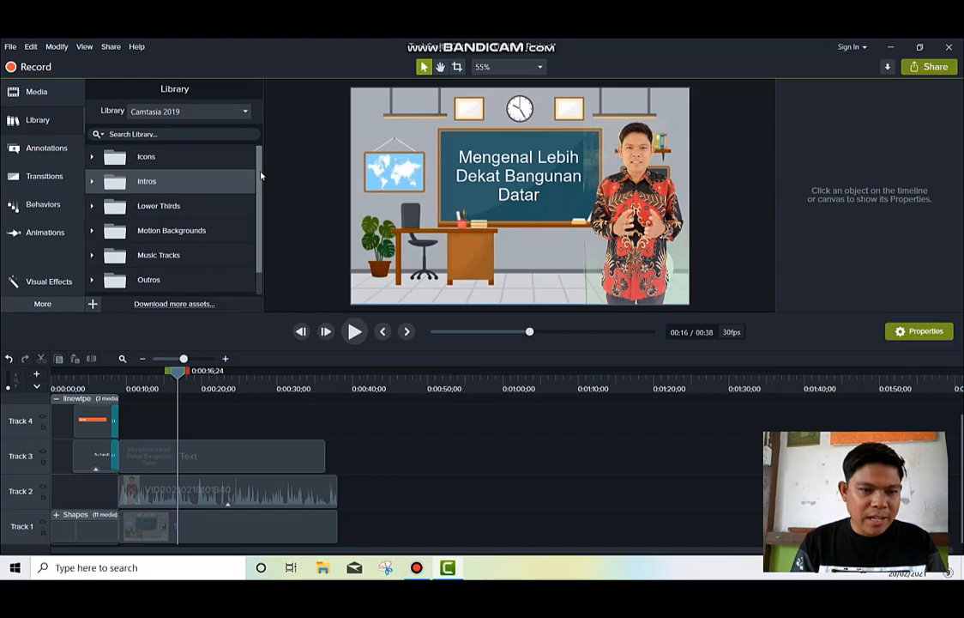
left_click_drag(264, 181, 266, 206)
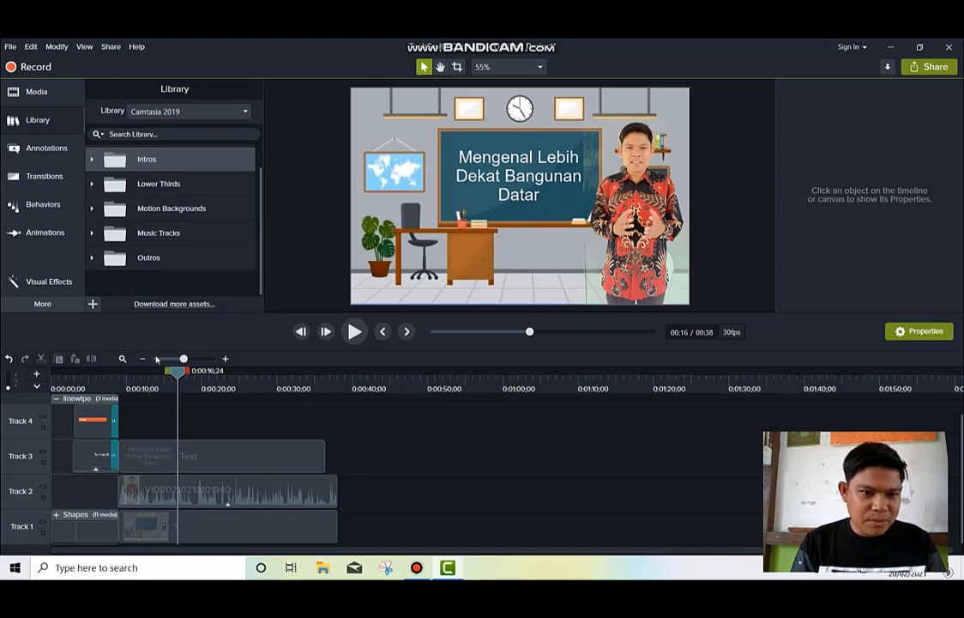
- Expand the Library's Music Tracks folder and add a fifth track to the timeline
double_click(172, 237)
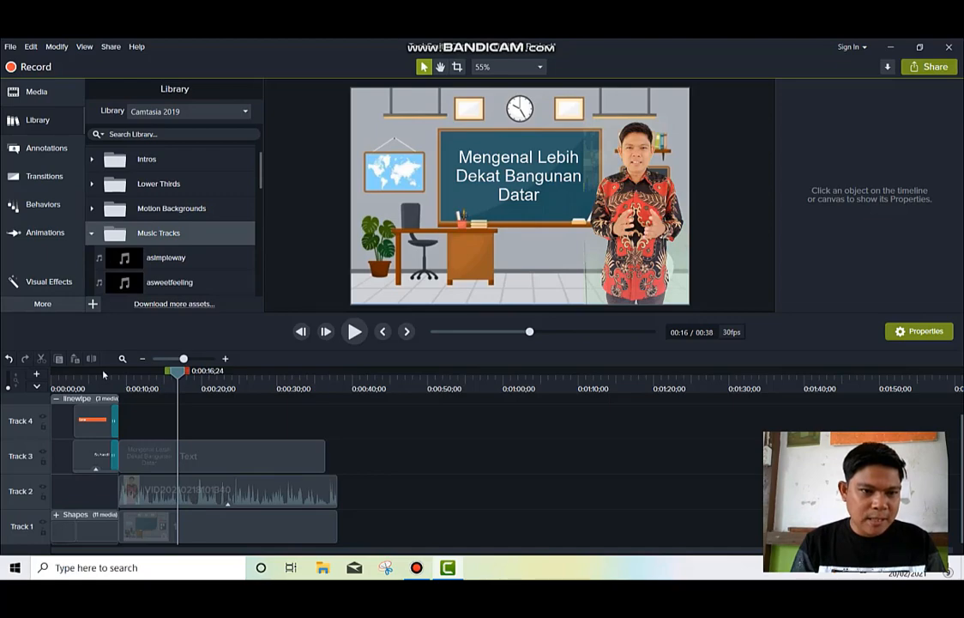
left_click(36, 376)
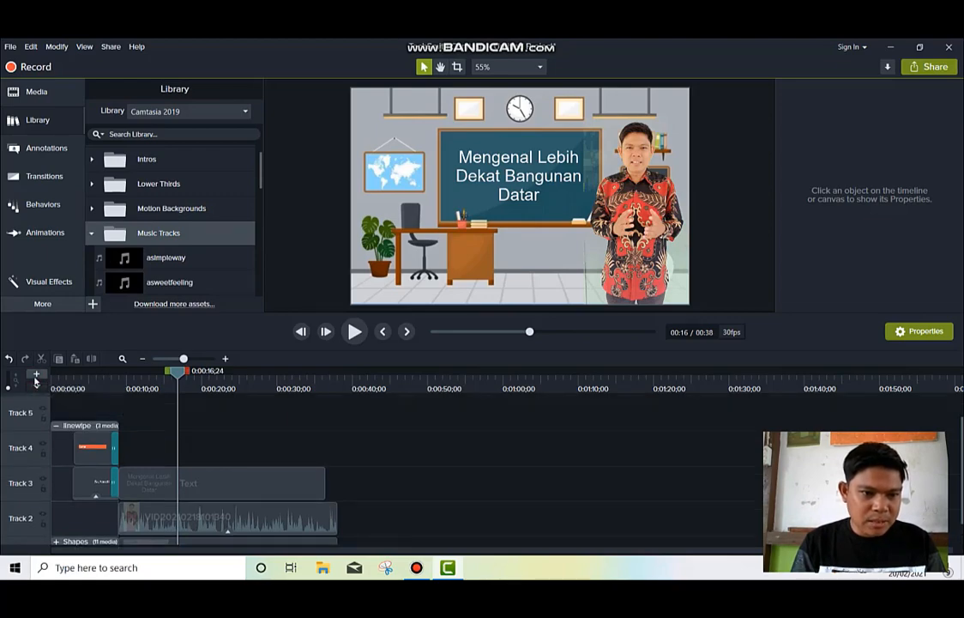
- Preview the asweetfeeling and asimpleway music tracks from the Library and close the preview
left_click(159, 260)
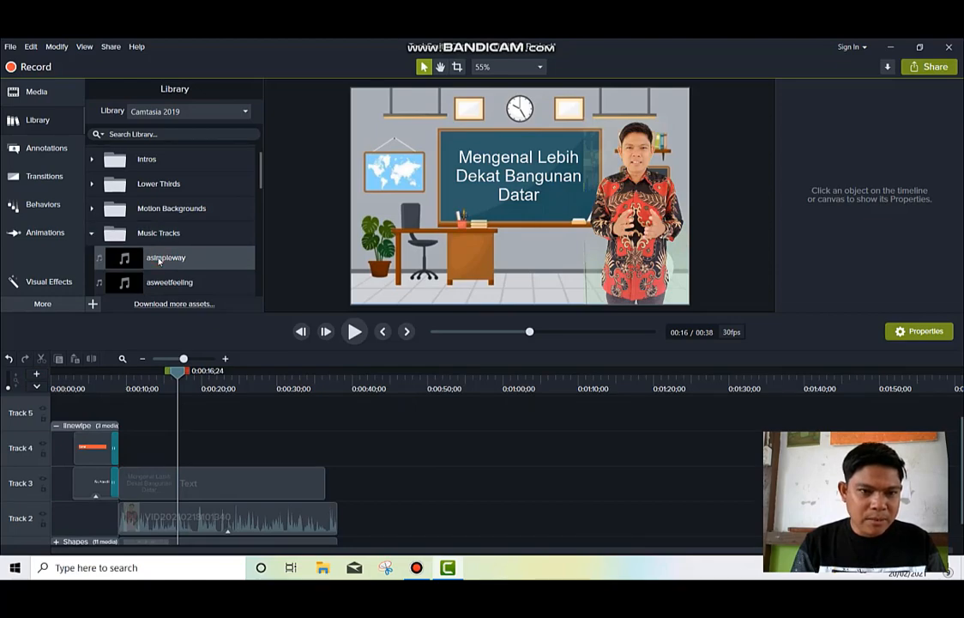
double_click(159, 261)
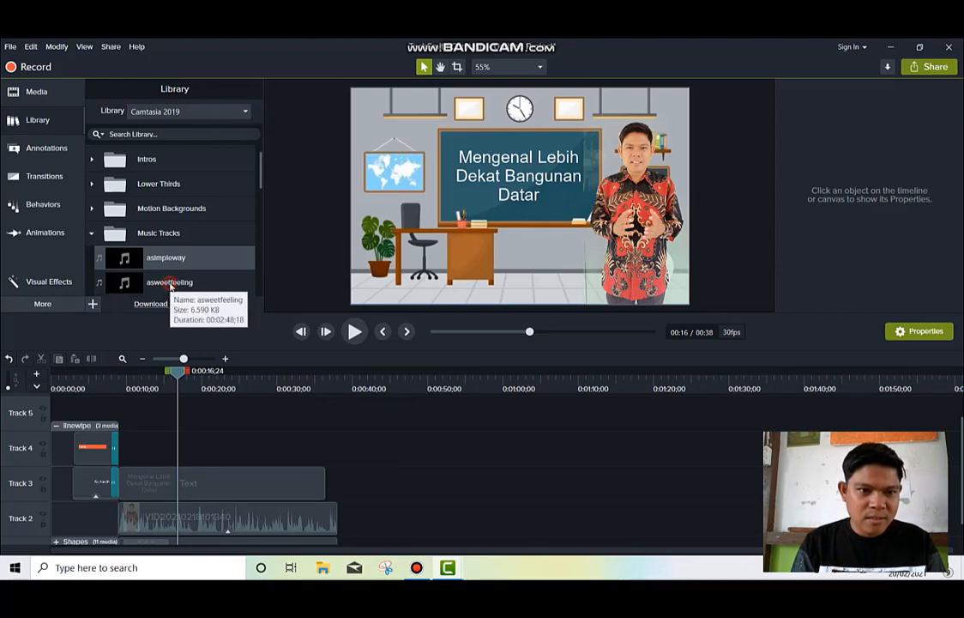
double_click(171, 288)
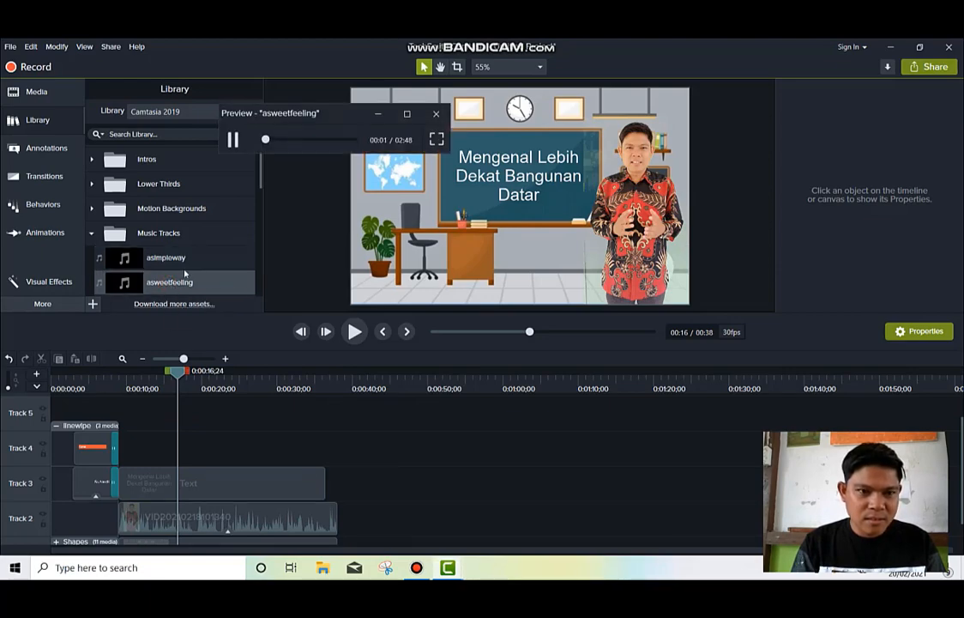
left_click(193, 261)
double_click(193, 261)
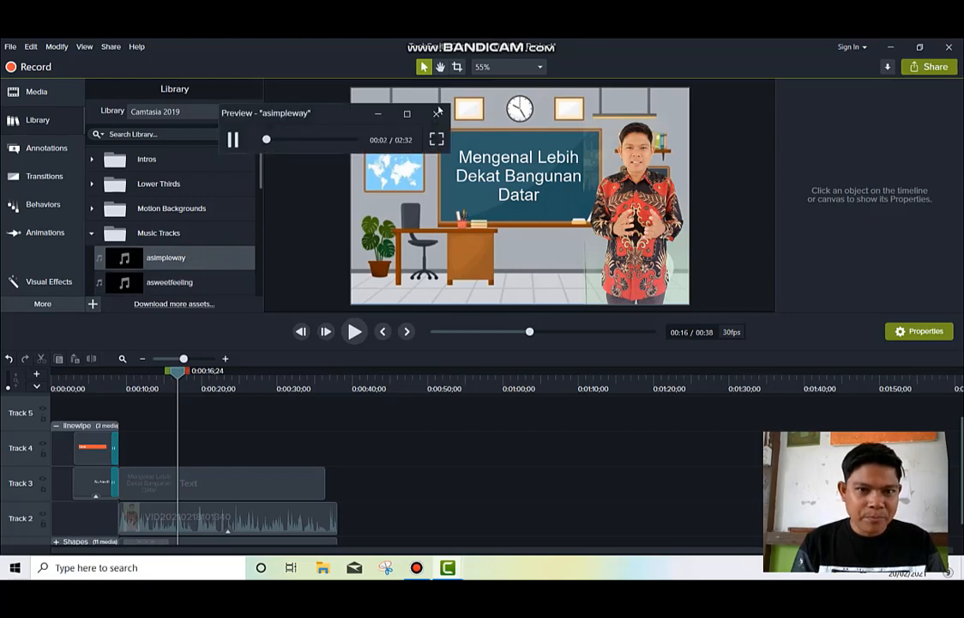
left_click(438, 113)
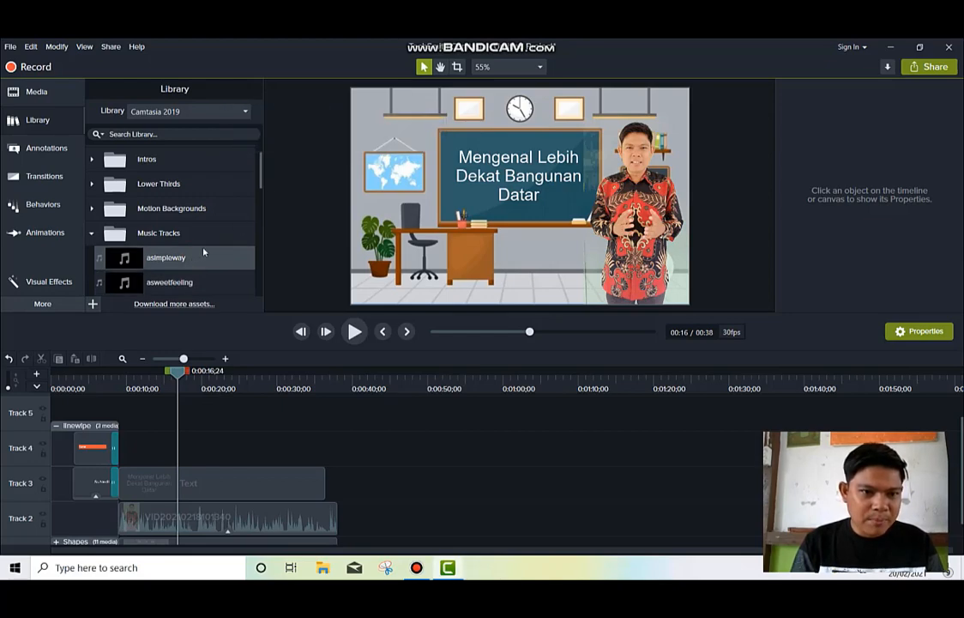
- Place the asimpleway music at the start of Track 5 and play the video from the beginning to about 0:00:11
left_click_drag(187, 257, 51, 426)
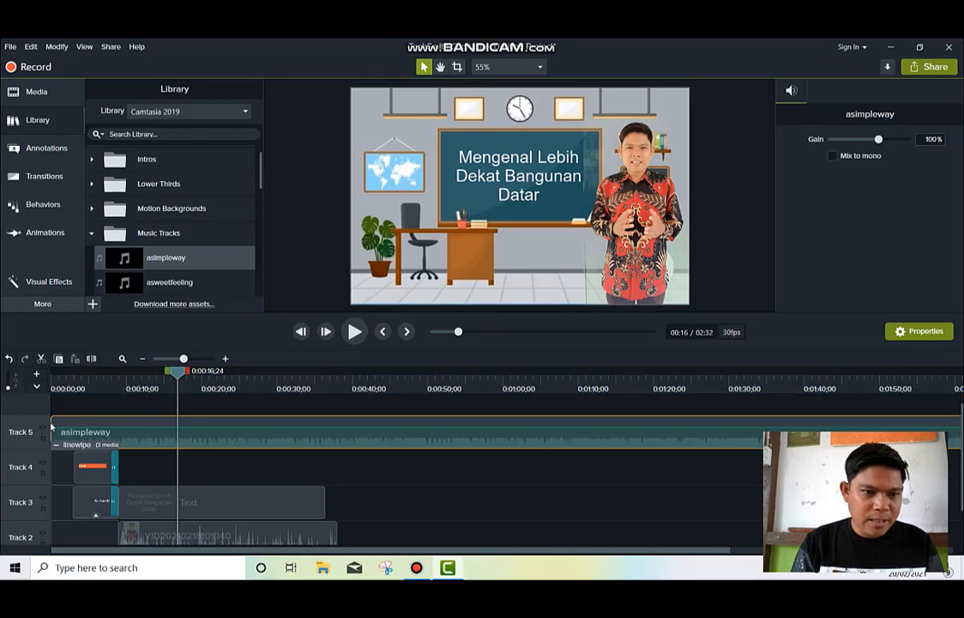
left_click_drag(176, 371, 51, 388)
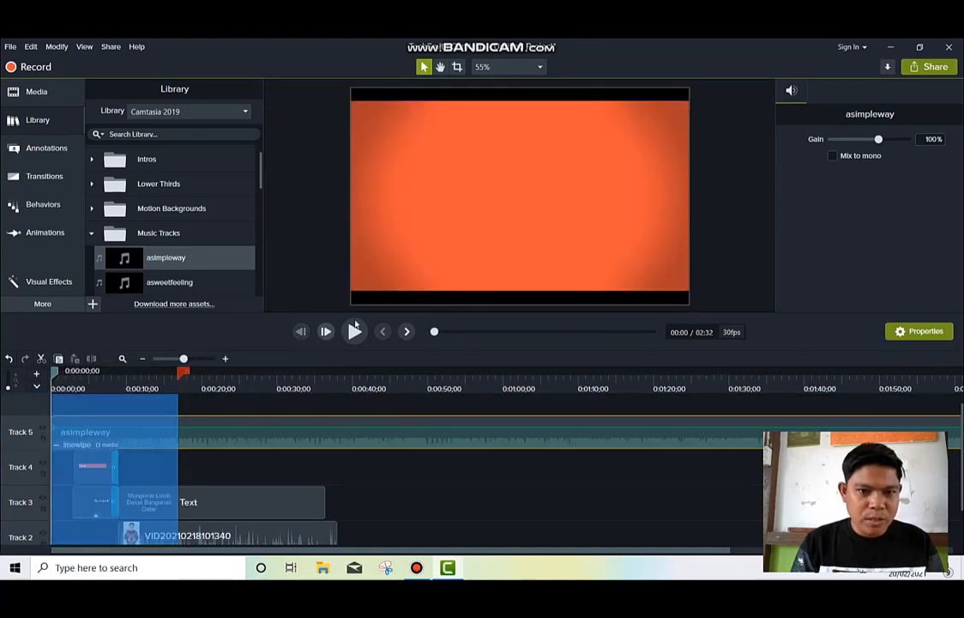
left_click(354, 331)
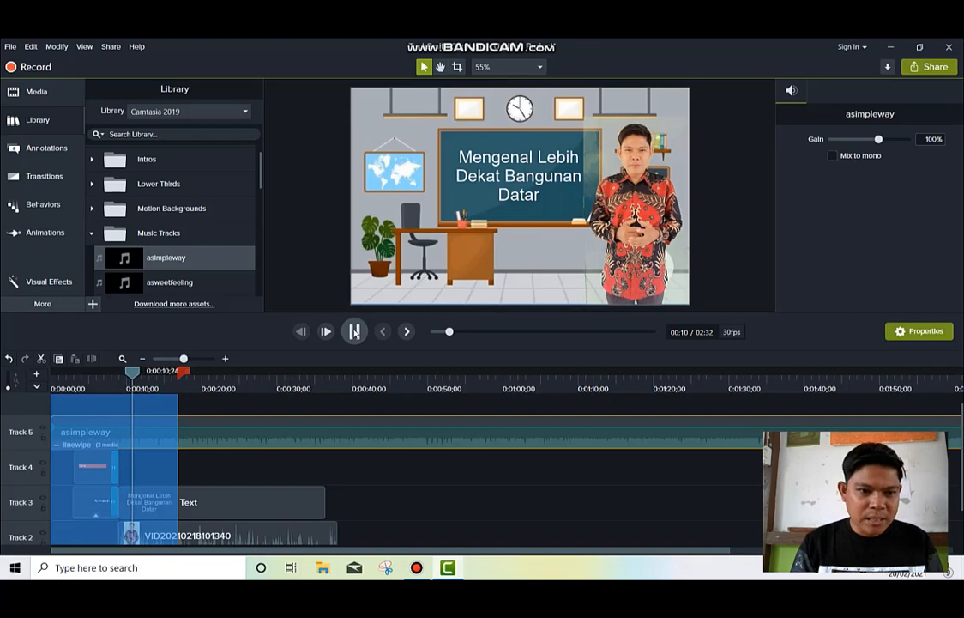
left_click(355, 331)
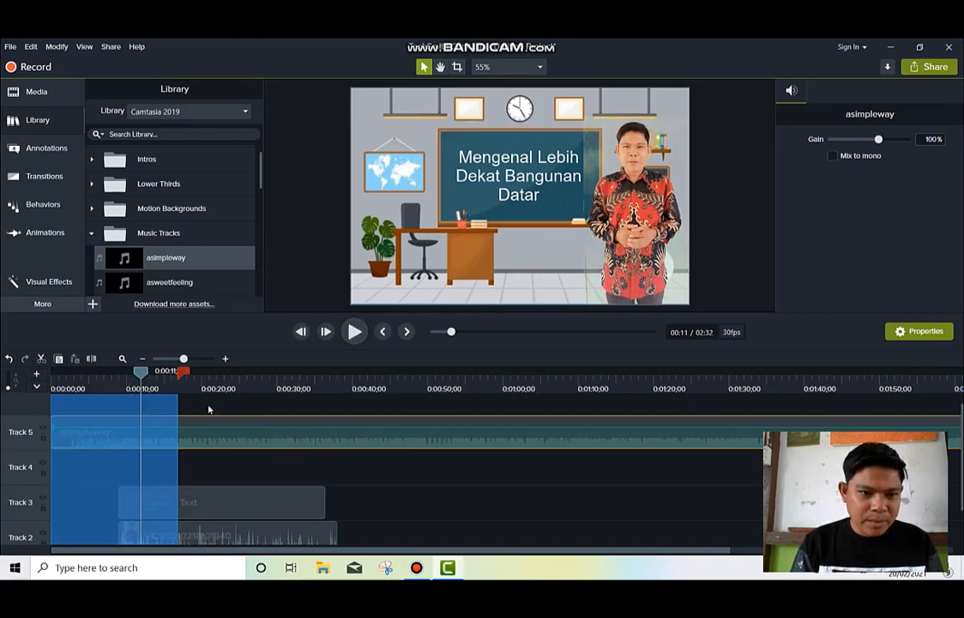
- Add audio points to the asimpleway clip near the intro's end and at about 0:00:16, lowering the volume after the second point
left_click_drag(141, 377, 120, 379)
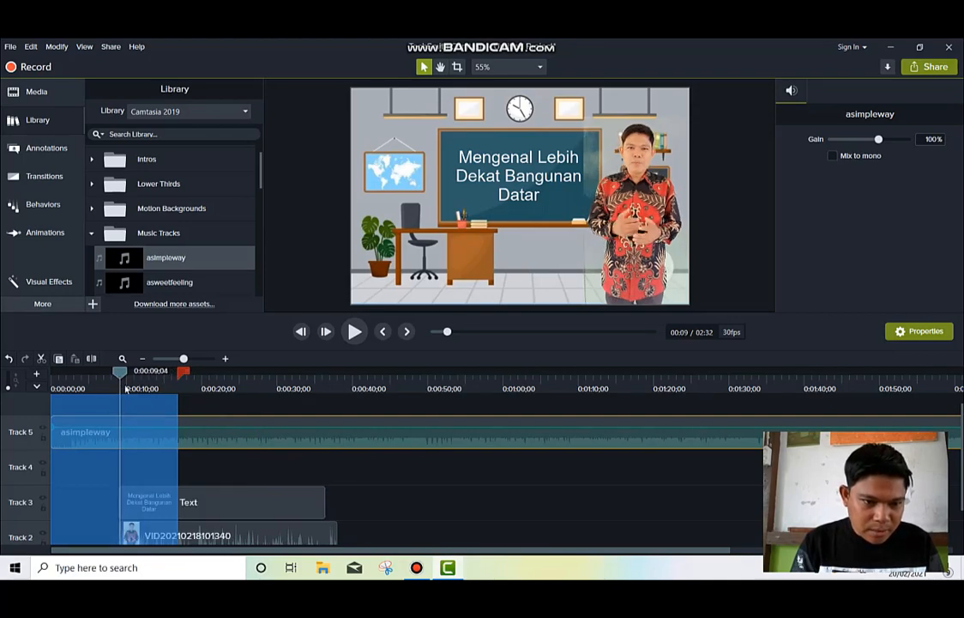
left_click_drag(120, 374, 88, 380)
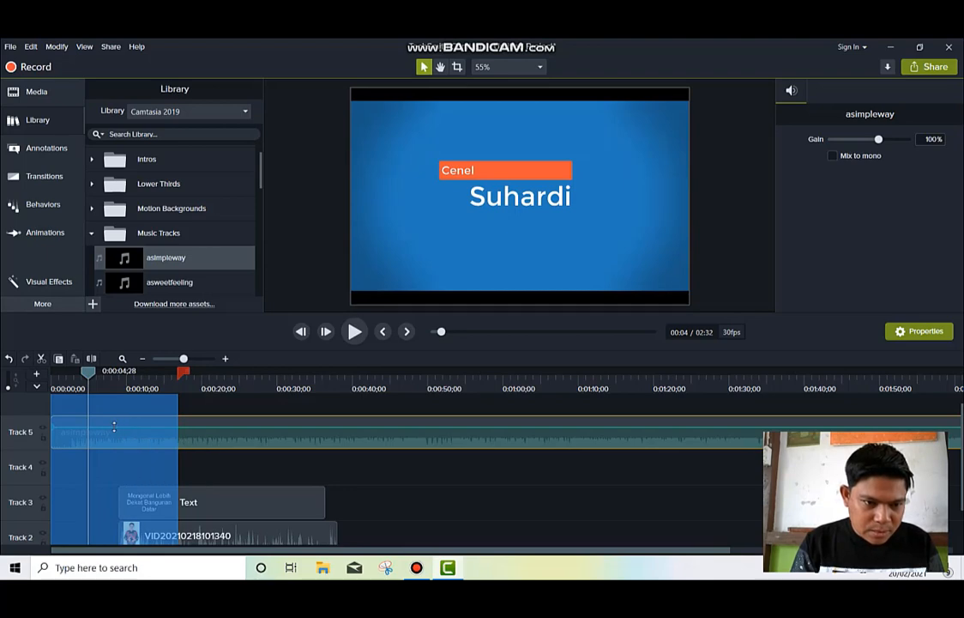
left_click(117, 428)
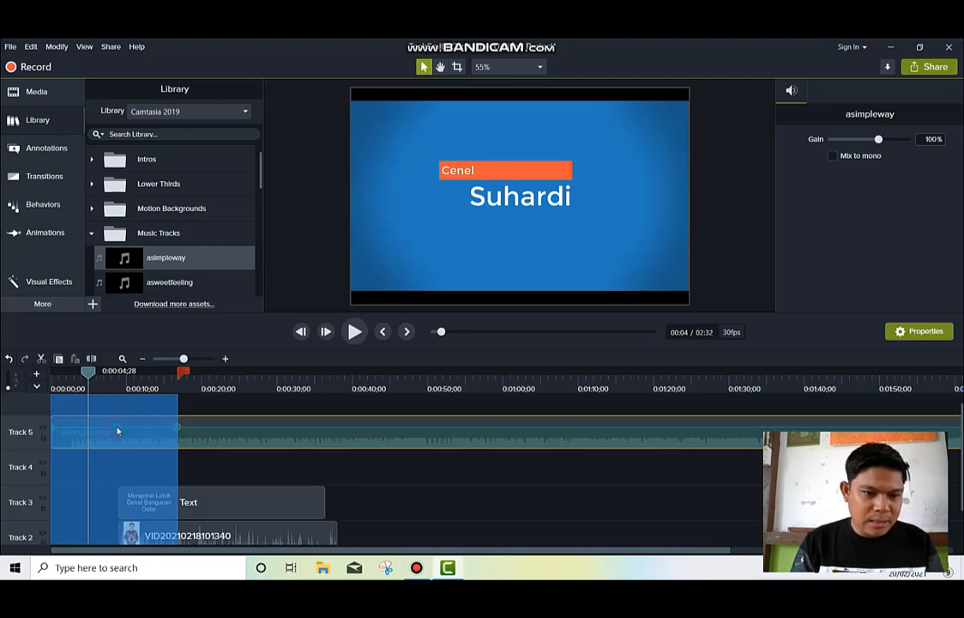
double_click(117, 427)
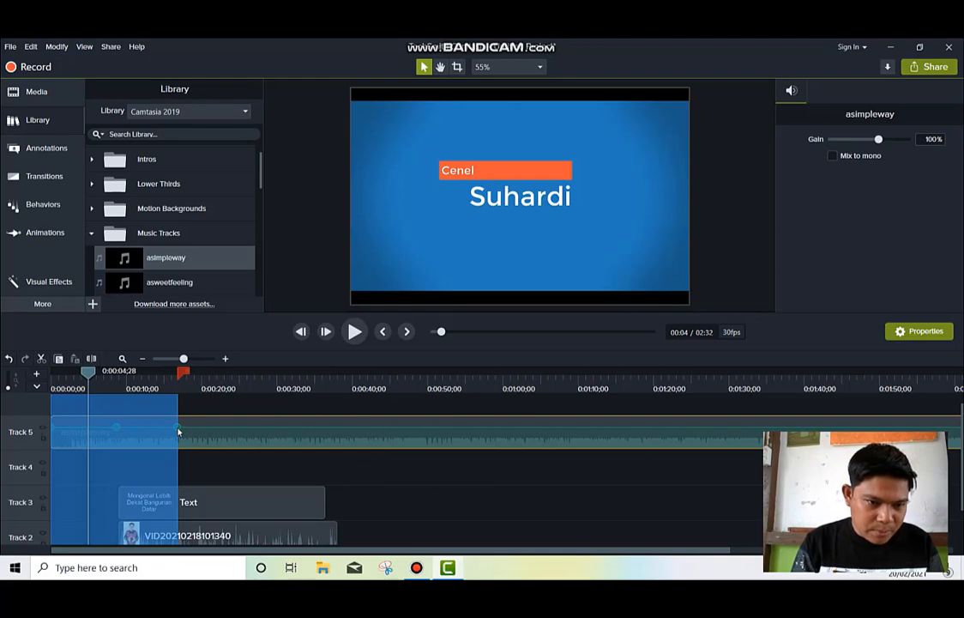
left_click_drag(176, 428, 179, 432)
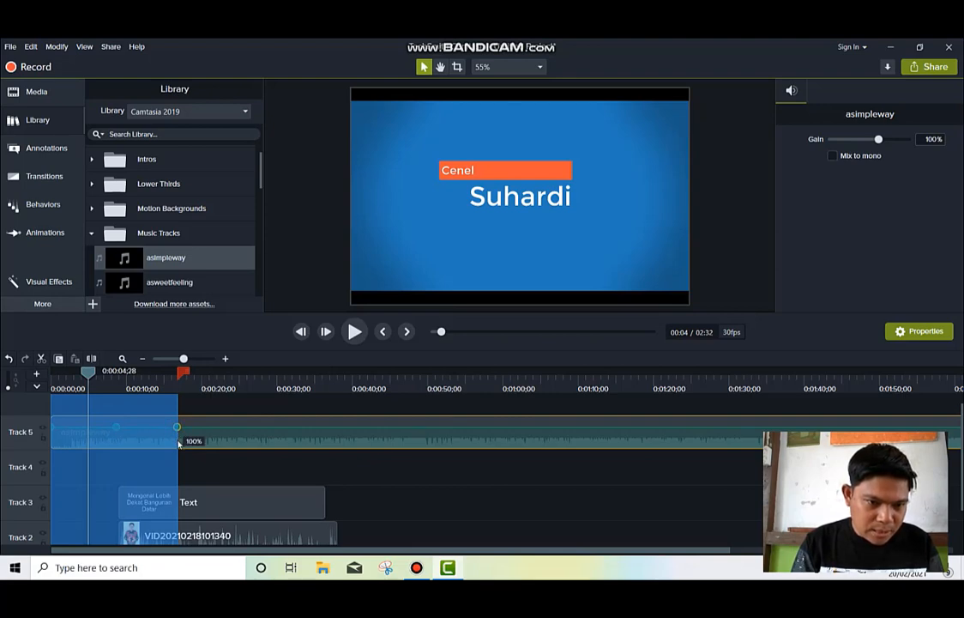
mouse_move(179, 428)
left_mouse_down()
mouse_move(179, 442)
mouse_move(178, 430)
left_mouse_up()
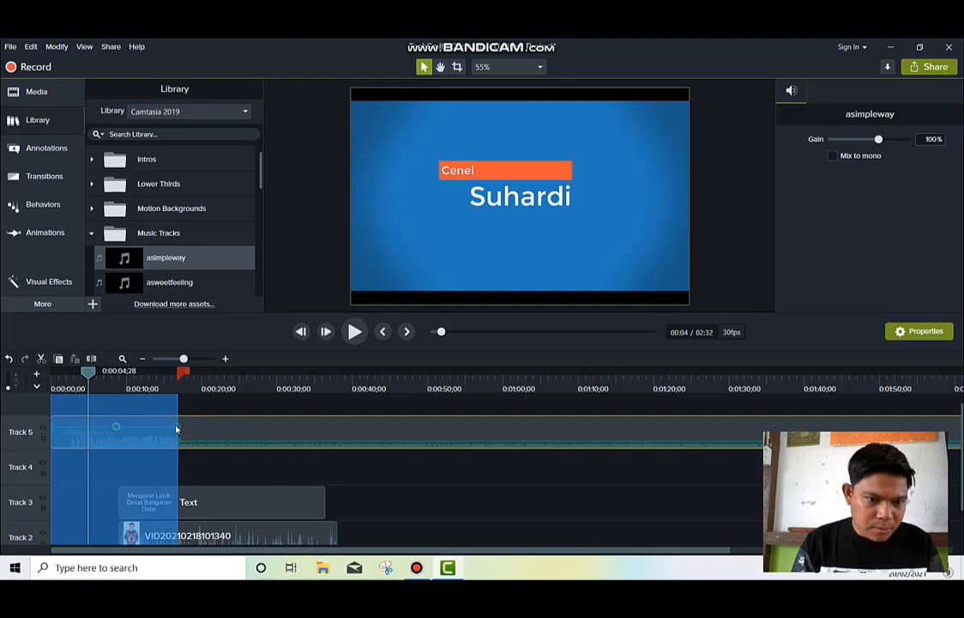
- Reduce the music level during the intro and add an audio point at about 0:00:10 so the volume fades down toward 0:00:16
left_click_drag(177, 427, 176, 433)
left_click(116, 433)
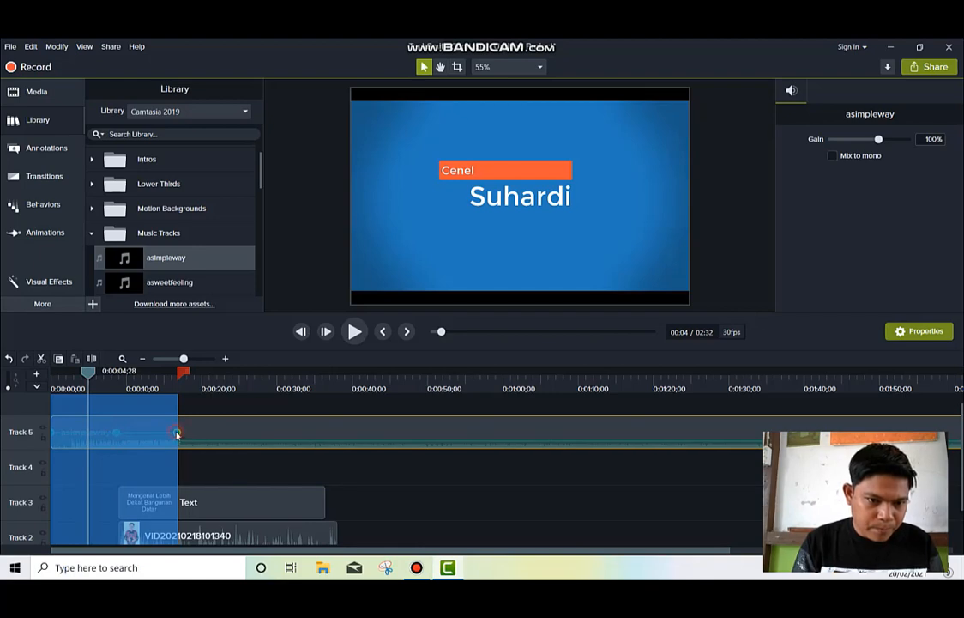
left_click_drag(177, 435, 176, 436)
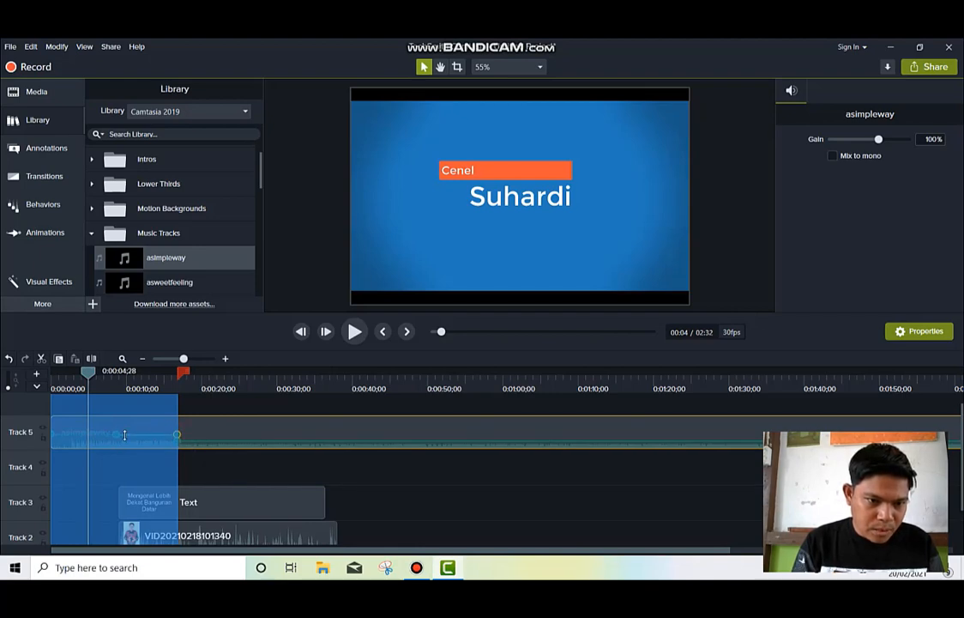
left_click(125, 434)
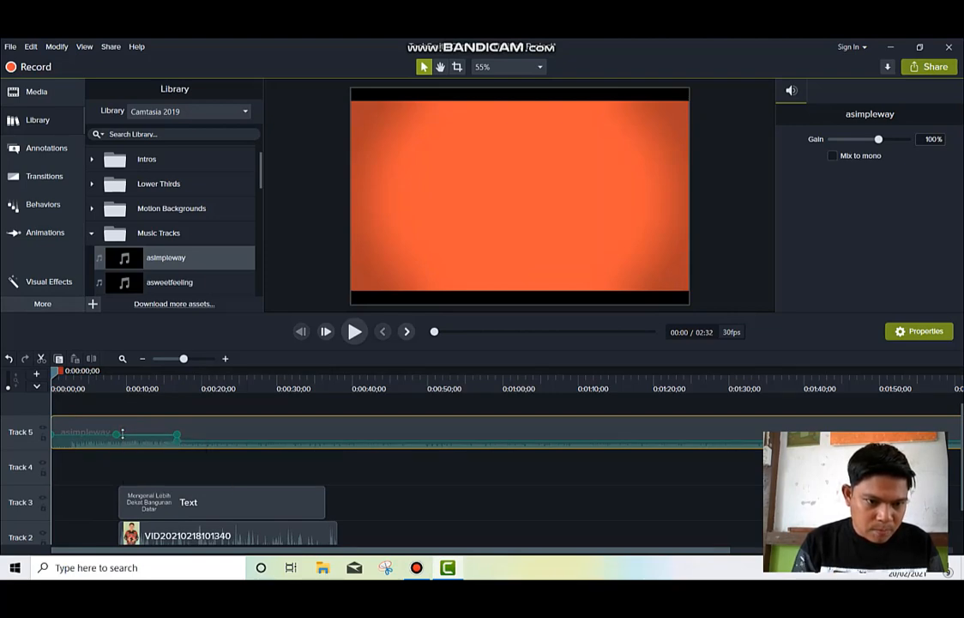
double_click(127, 435)
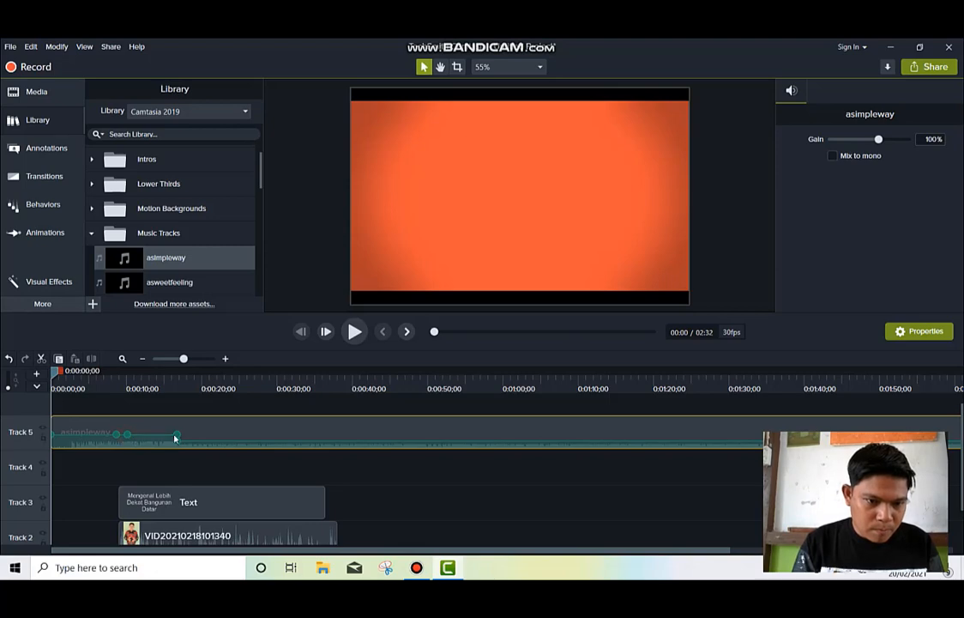
left_click_drag(175, 438, 176, 441)
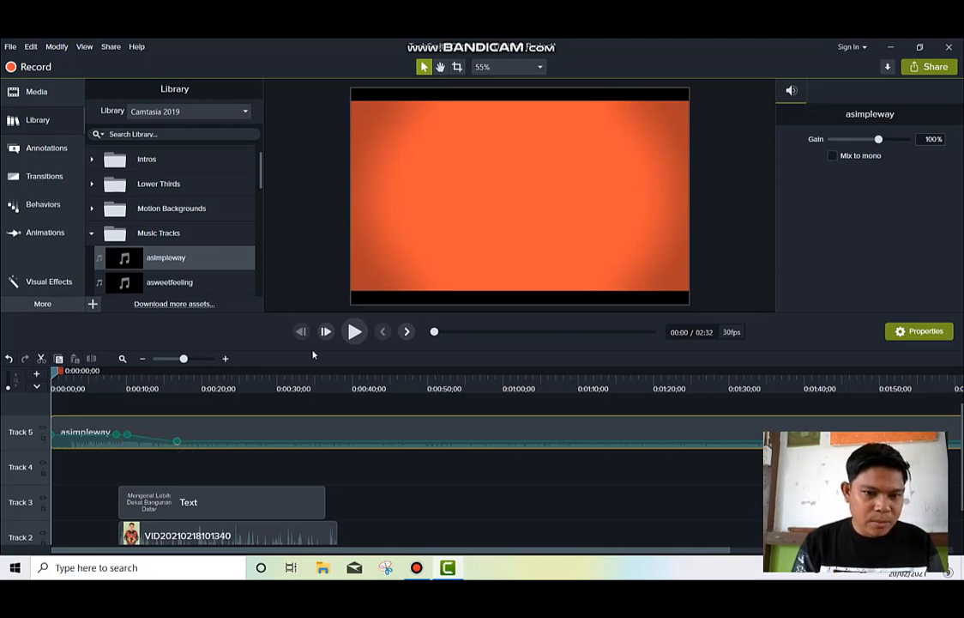
- Play the video from the beginning to about 0:00:22 to check the music's volume fade
left_click(355, 331)
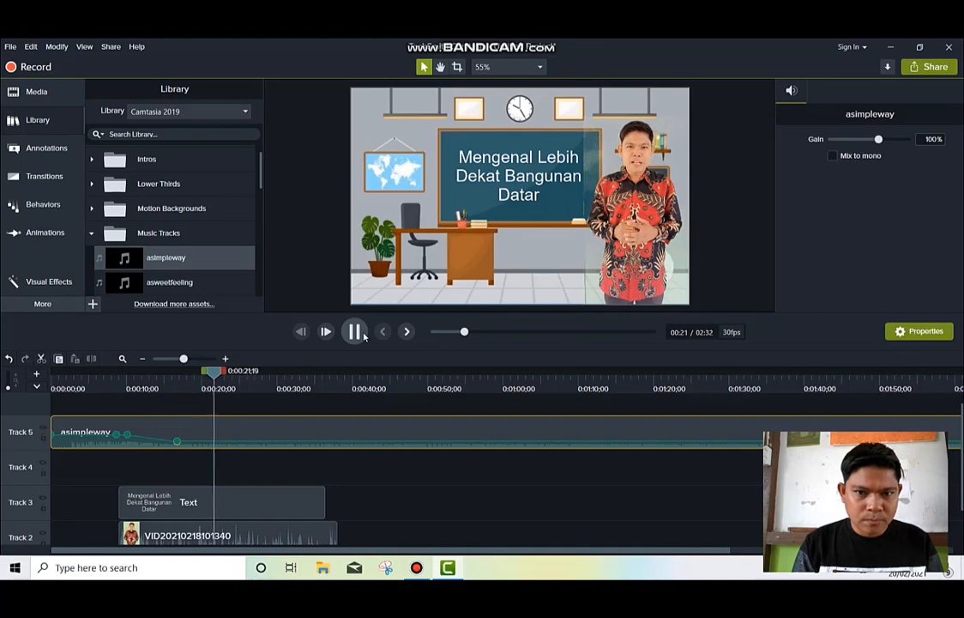
left_click(357, 333)
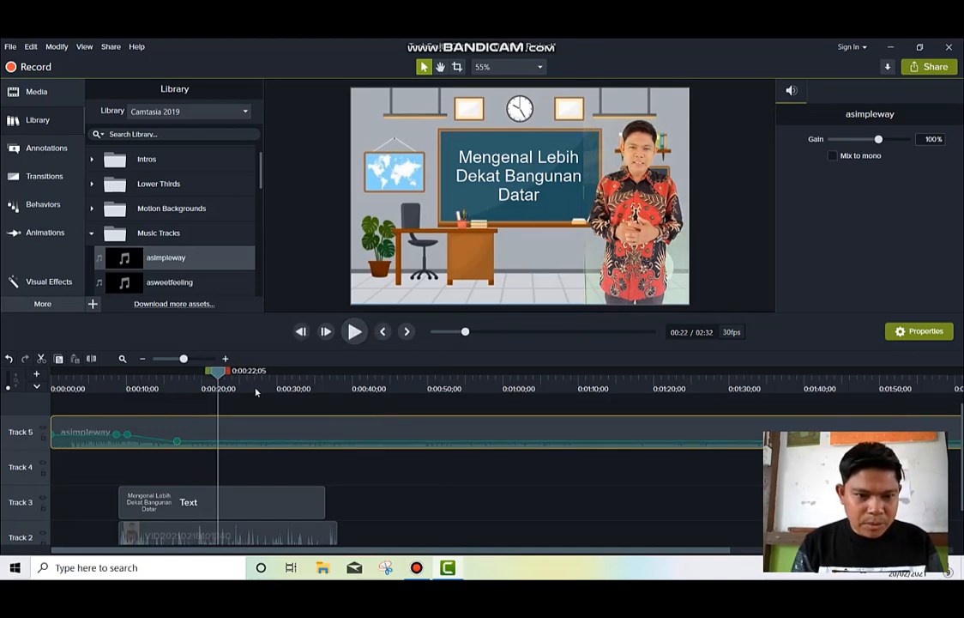
- Split the asimpleway music at about 0:00:40 and delete the part after the split
left_click_drag(218, 371, 365, 391)
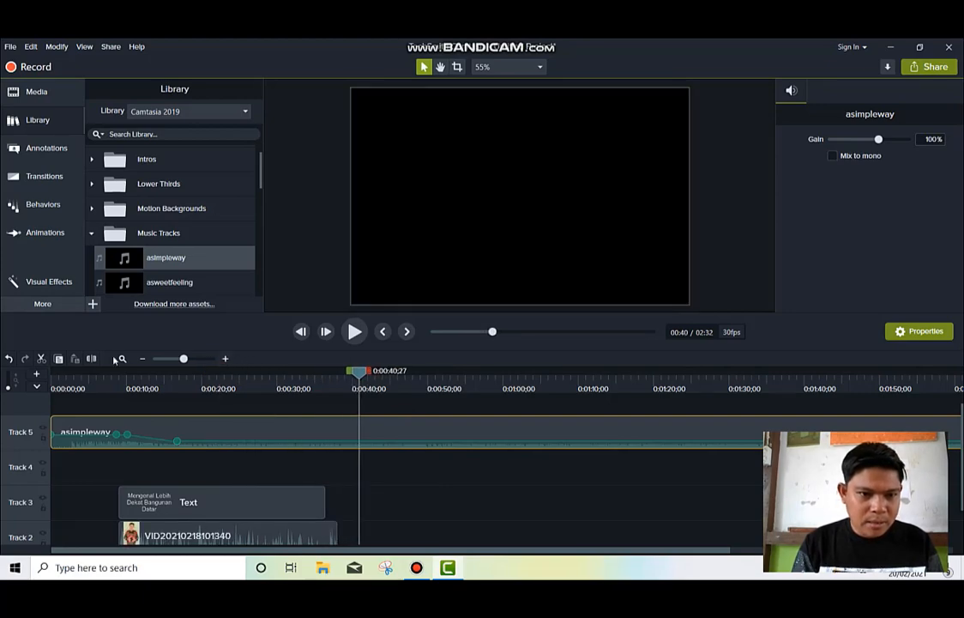
key("s")
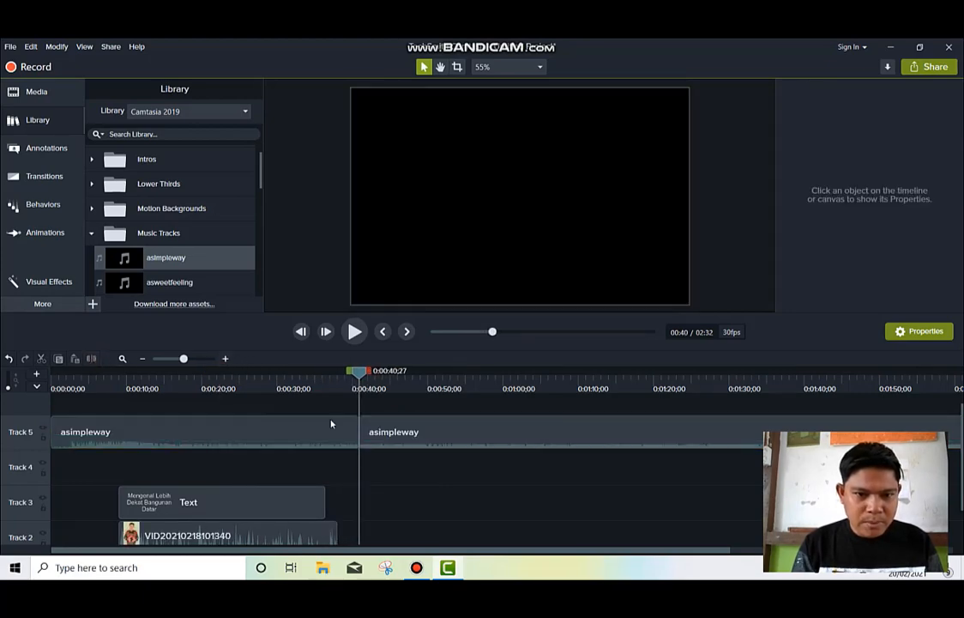
left_click(308, 432)
left_click(393, 432)
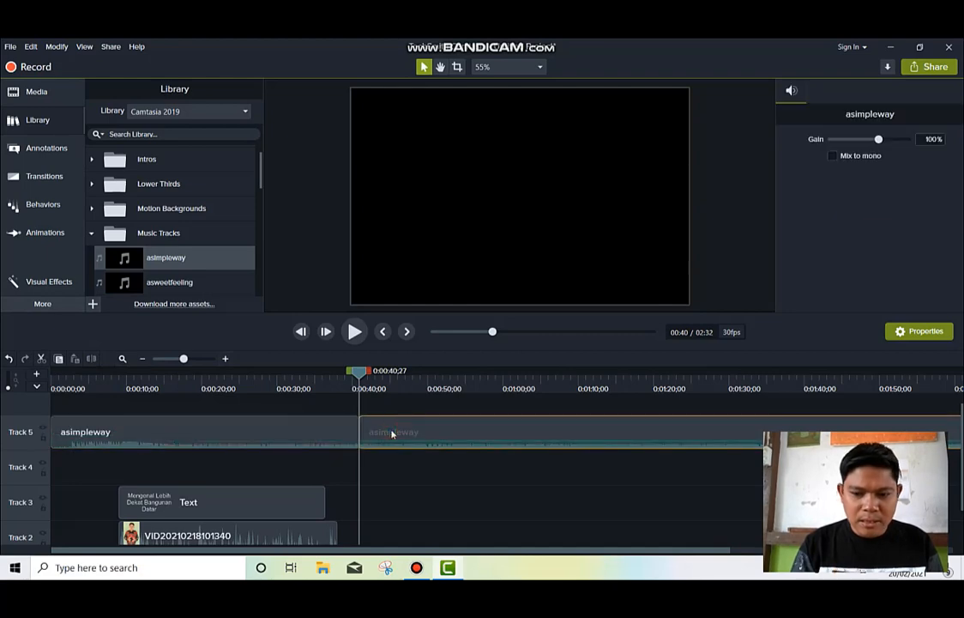
key("Delete")
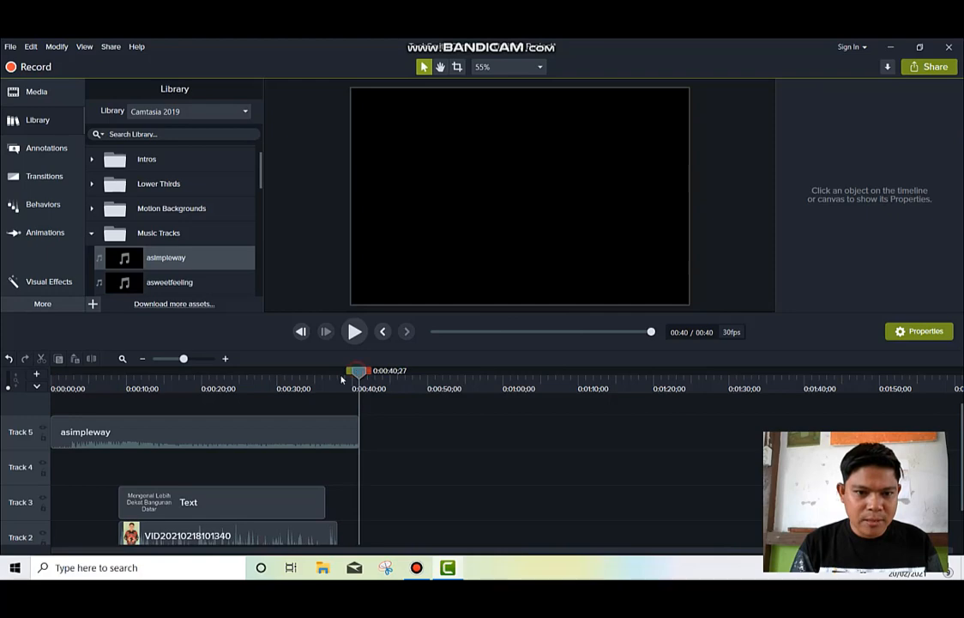
- Play the closing part of the video from about 0:00:35, stopping at about 0:00:36
left_click_drag(341, 379, 317, 377)
left_click(358, 340)
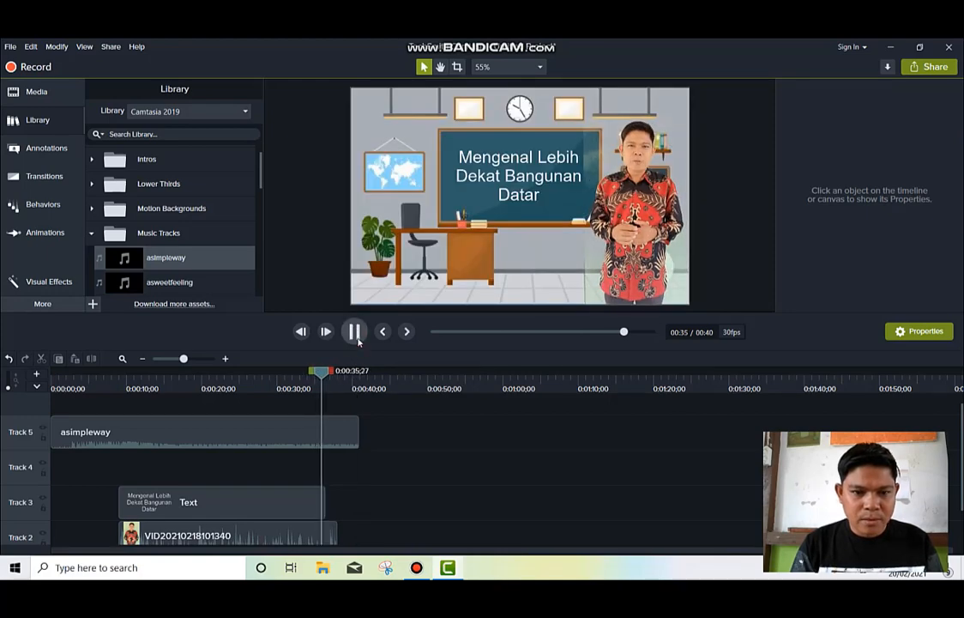
left_click(354, 332)
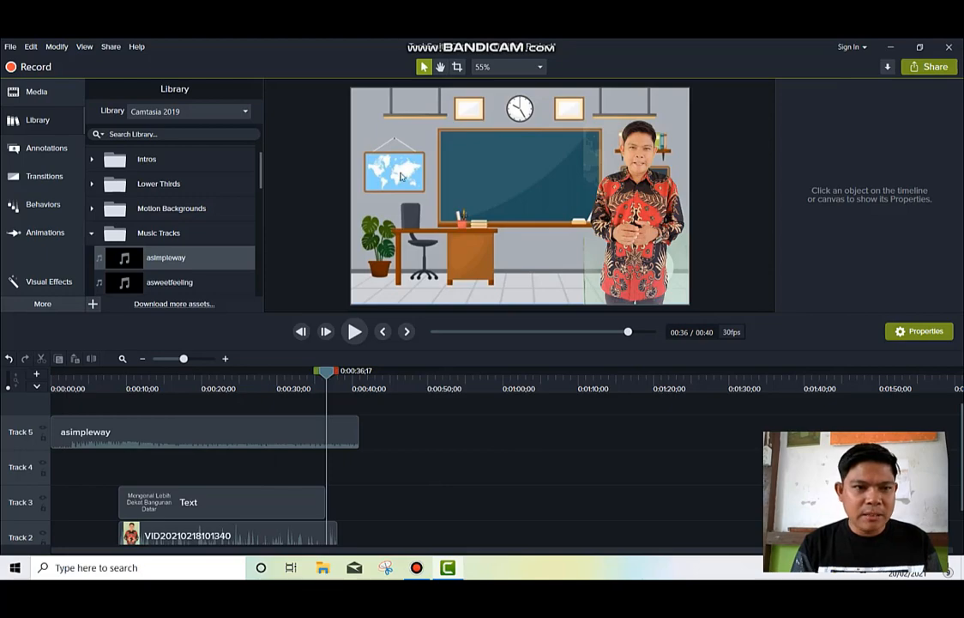
- Save the project as "Untitled Project 1" in the Documents Camtasia folder and dismiss the saved-project notice
left_click(11, 47)
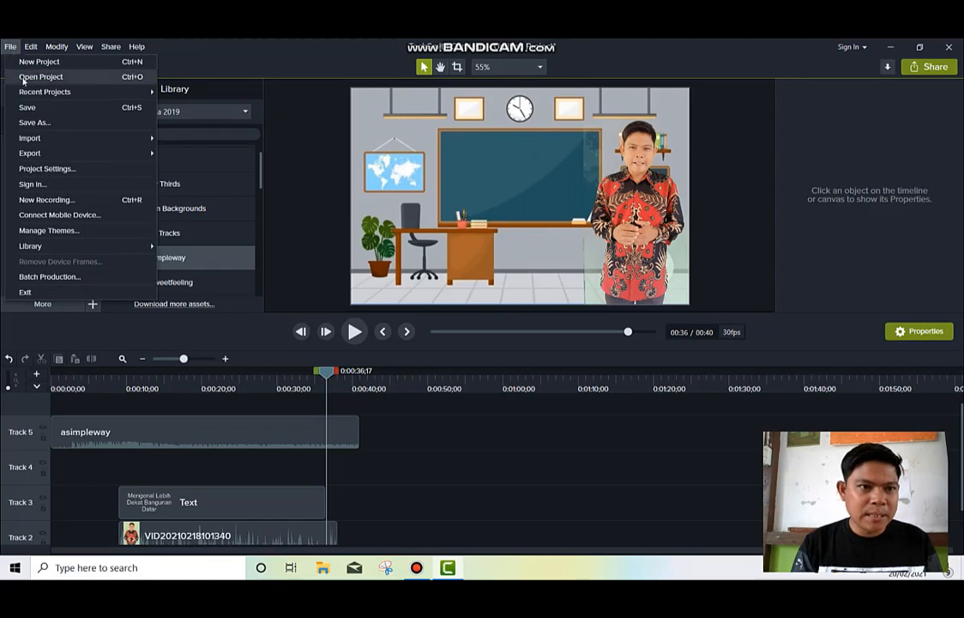
left_click(51, 125)
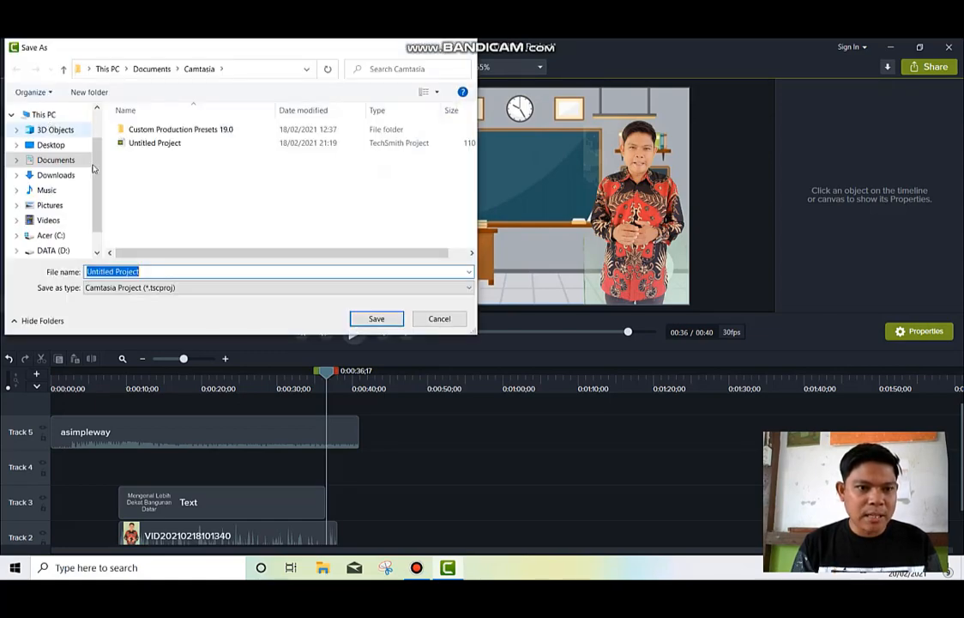
left_click(186, 274)
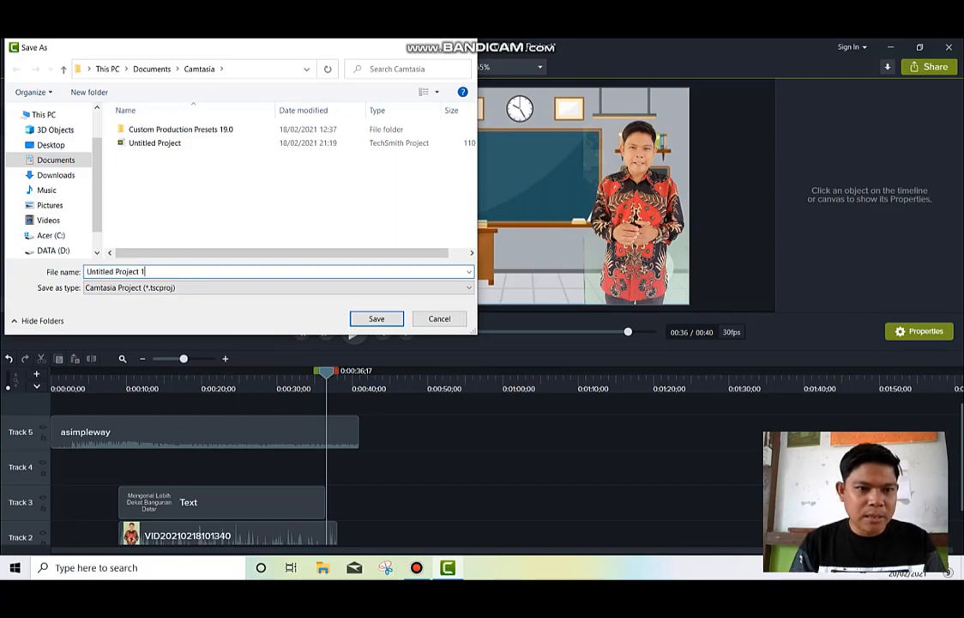
left_click(366, 318)
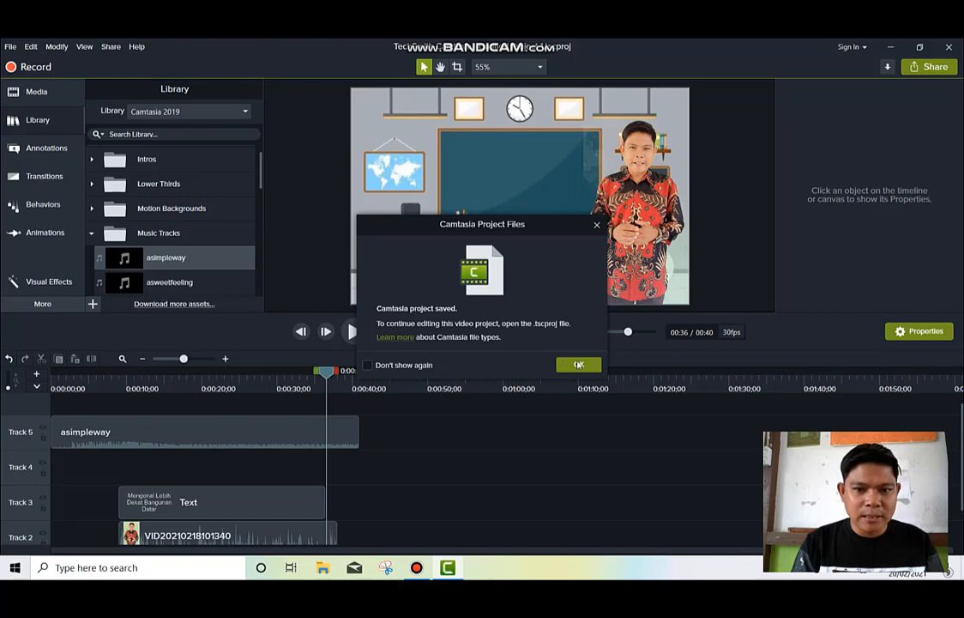
left_click(579, 364)
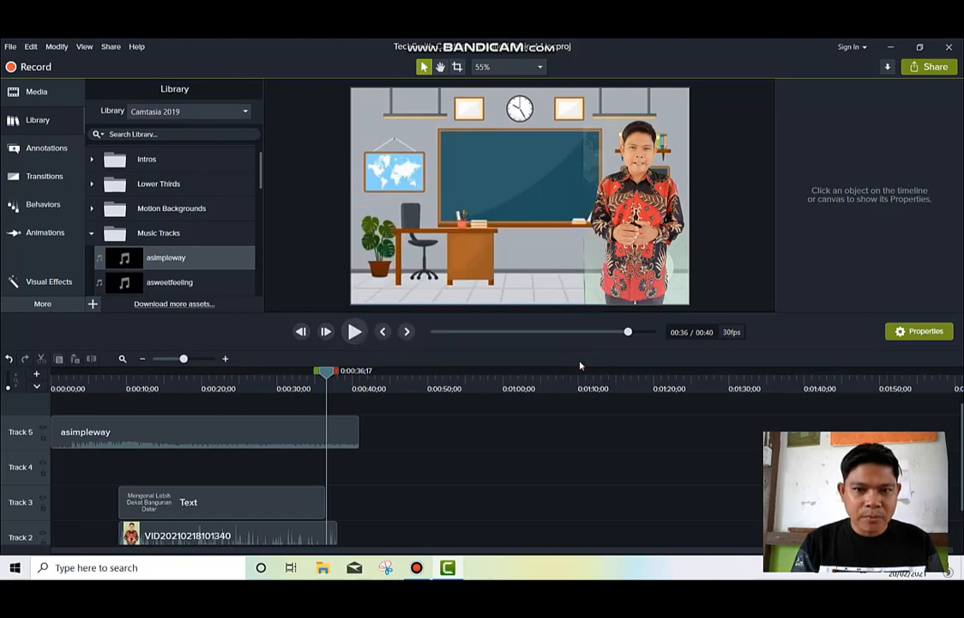
- Produce the video as a local file with custom production settings in MP4 - Smart Player (HTML5) format, keeping the default player and video options
left_click(925, 69)
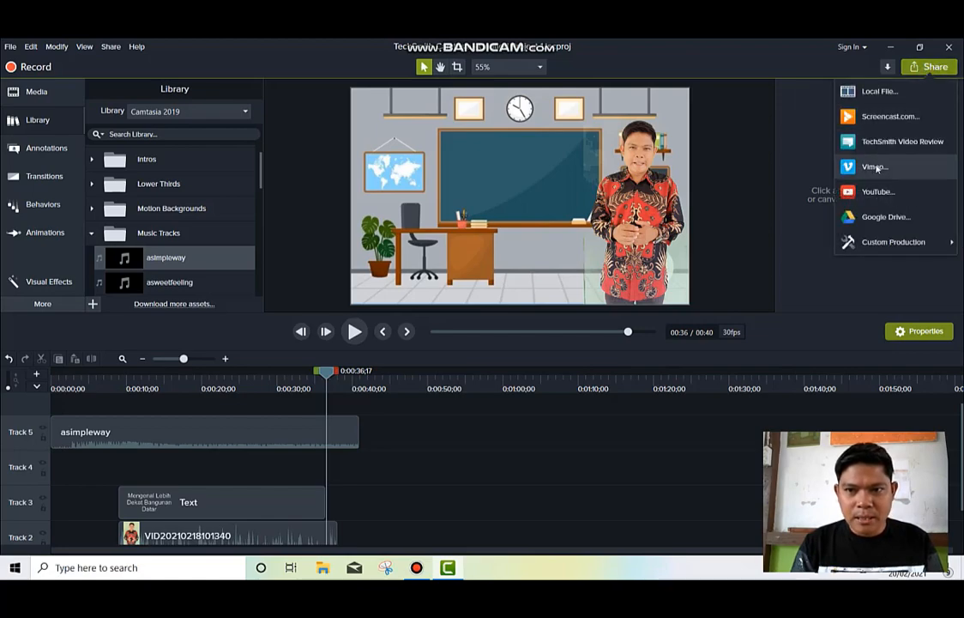
left_click(885, 96)
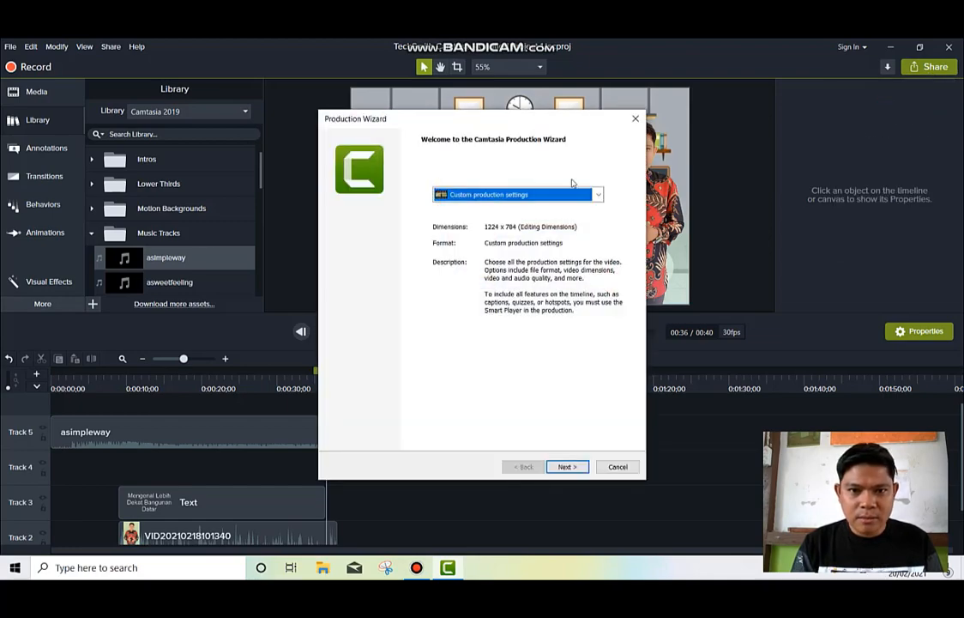
left_click(520, 195)
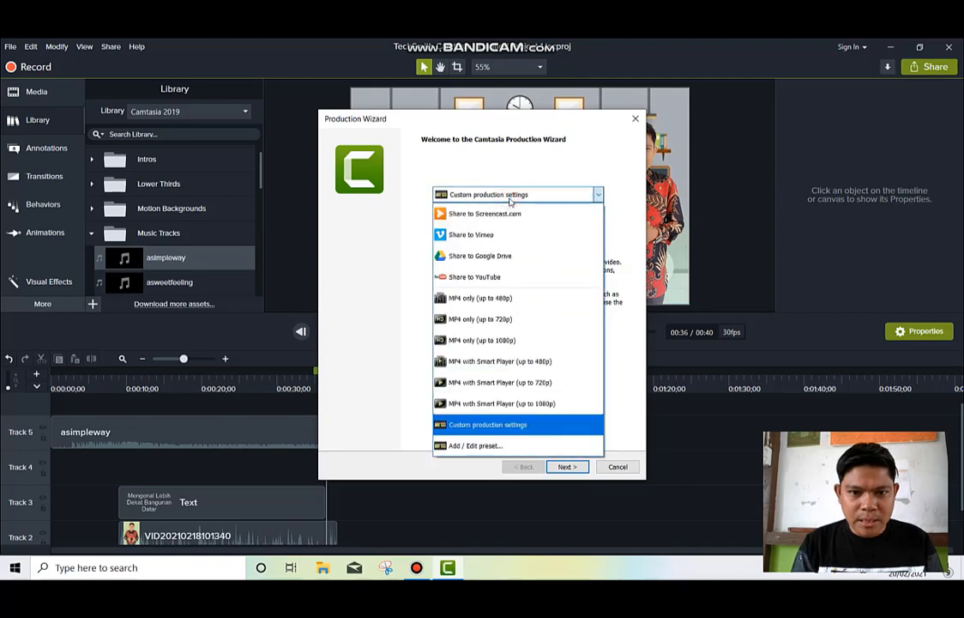
left_click(569, 468)
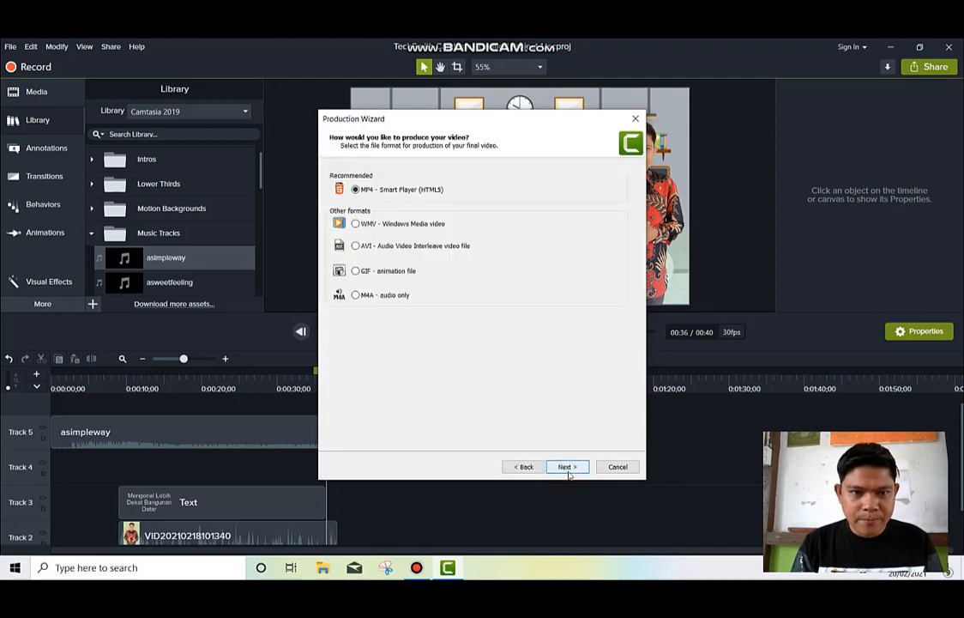
left_click(568, 468)
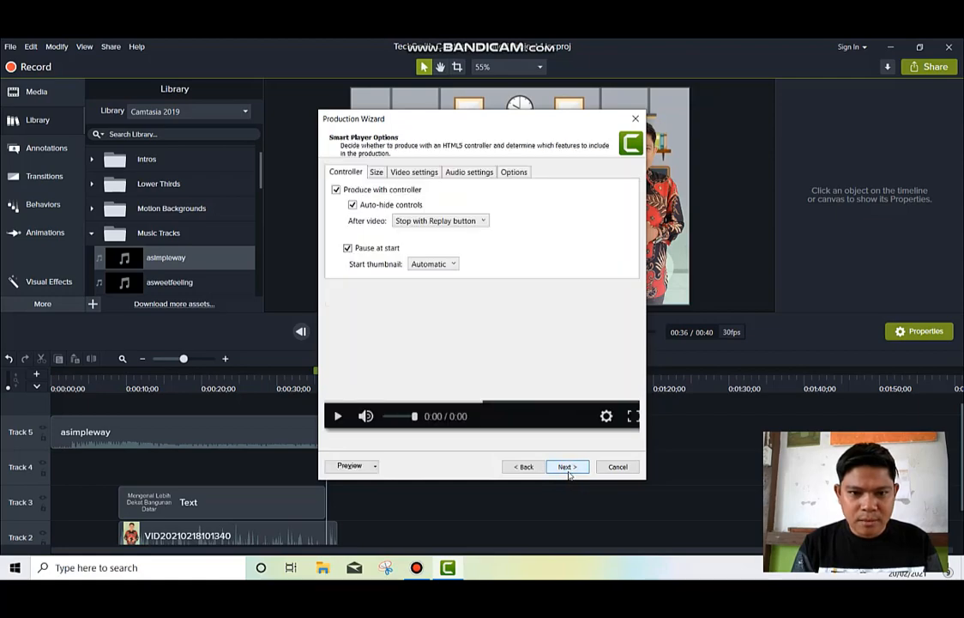
left_click(567, 468)
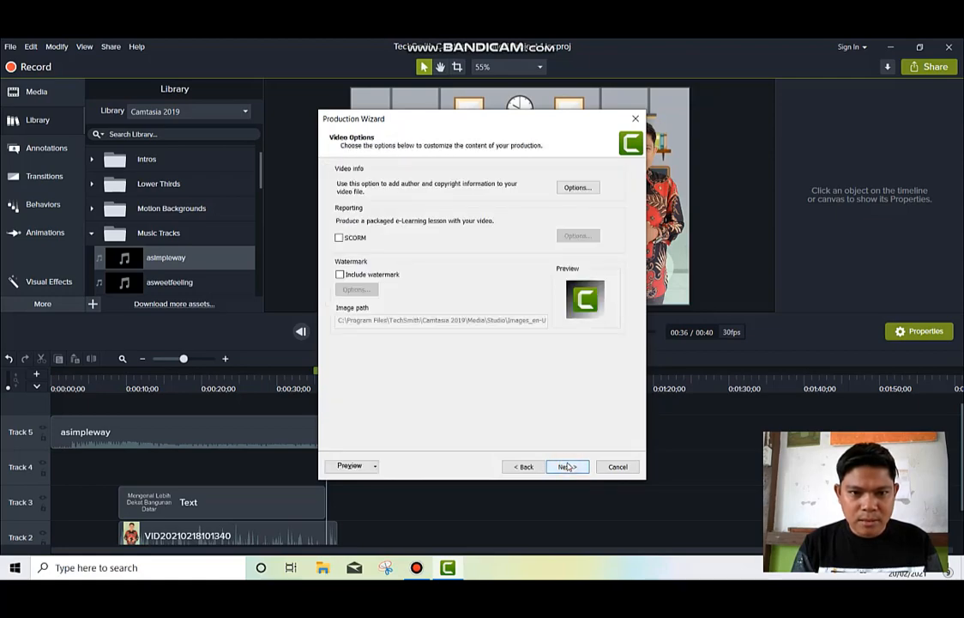
left_click(567, 468)
left_click(565, 466)
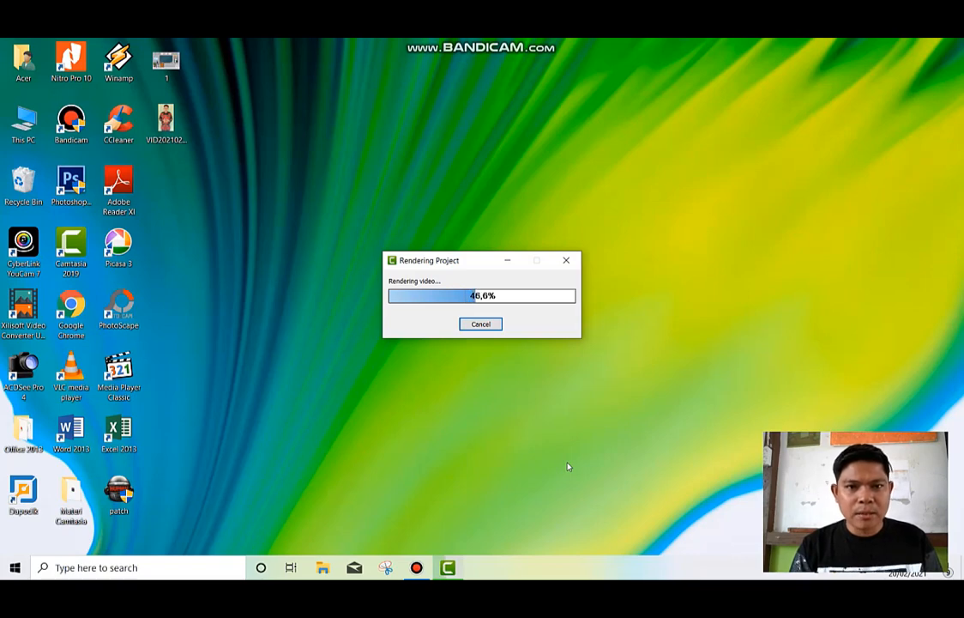
left_click(526, 126)
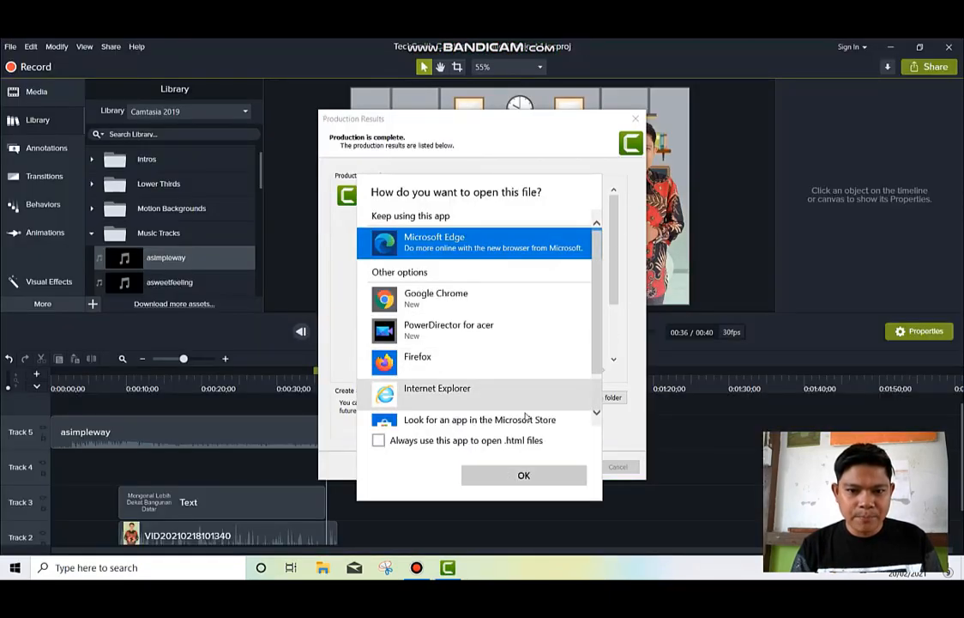
- Open the produced Untitled Project 1.html in Microsoft Edge and play the video from the beginning to about 0:15
left_click(500, 476)
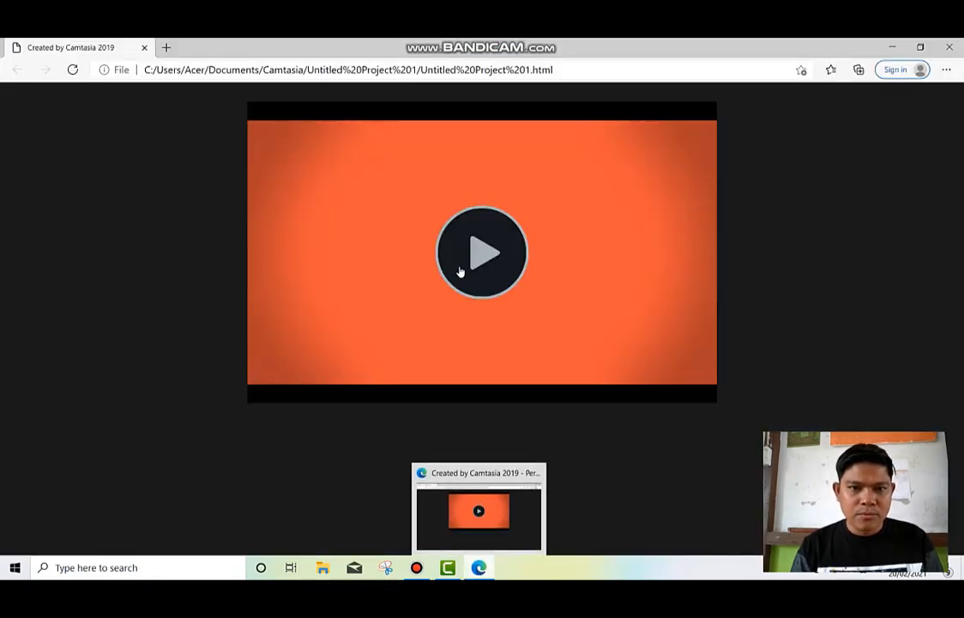
left_click(459, 271)
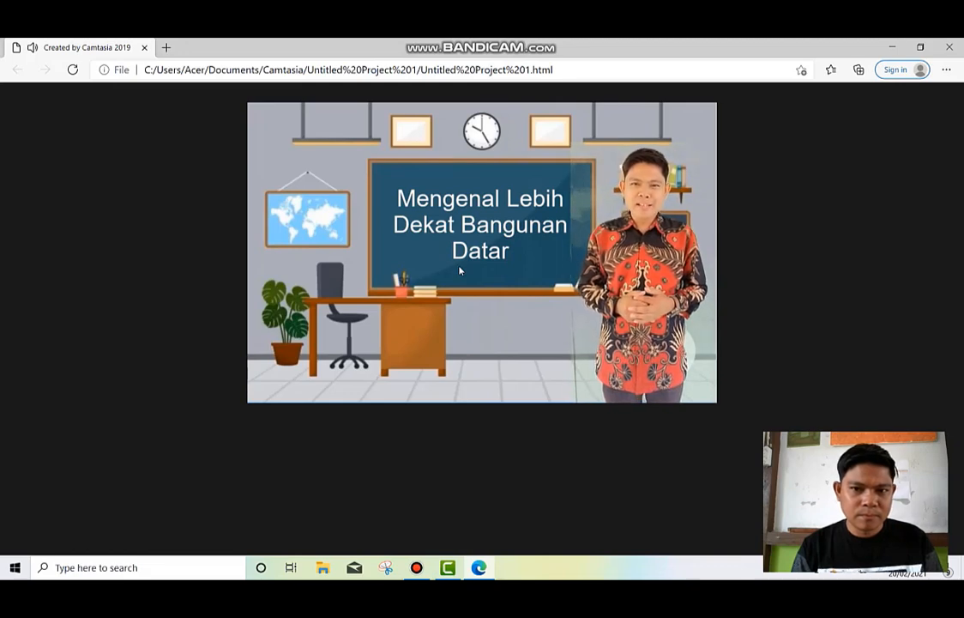
left_click(460, 271)
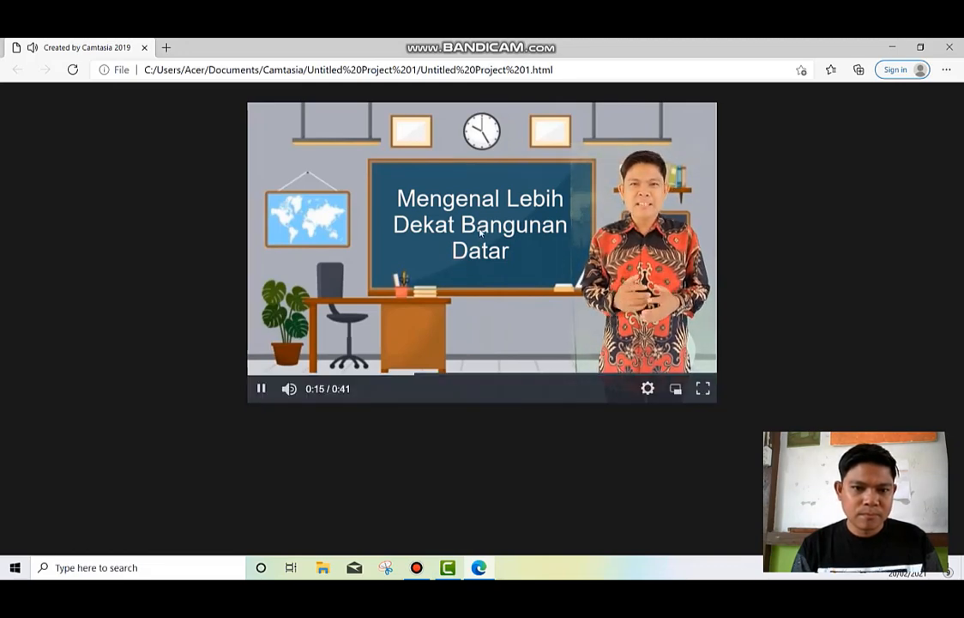